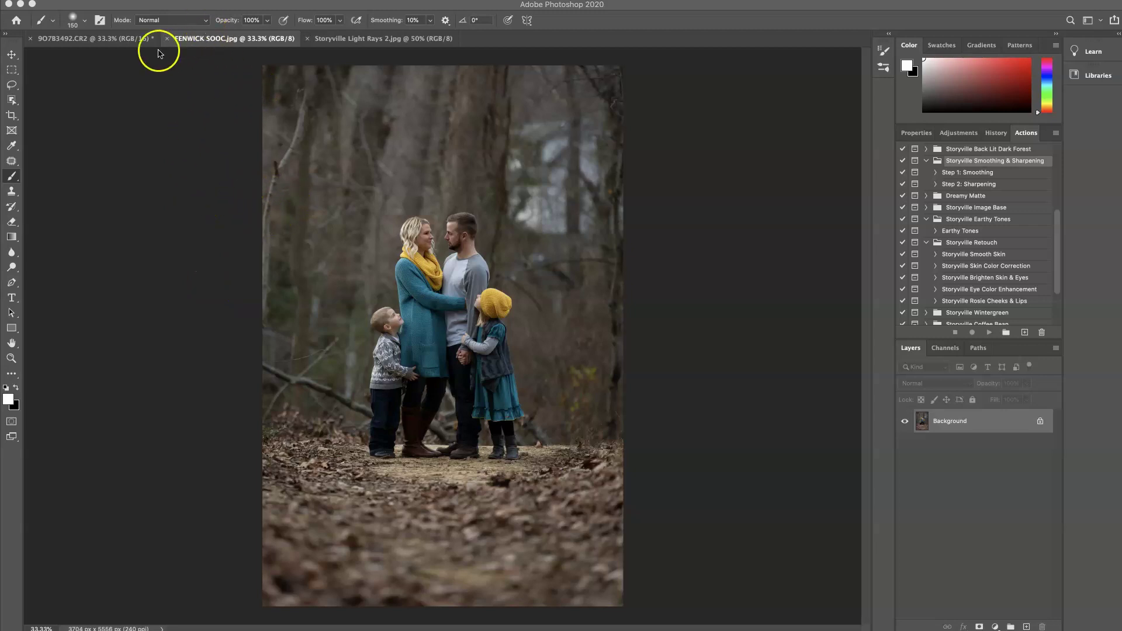
Compare the finished edit 9O7B3492.CR2 with the unedited SOOC photo, ending on the unedited photo
{"action": "left_click", "coordinate": [104, 39]}
{"action": "left_click", "coordinate": [103, 39]}
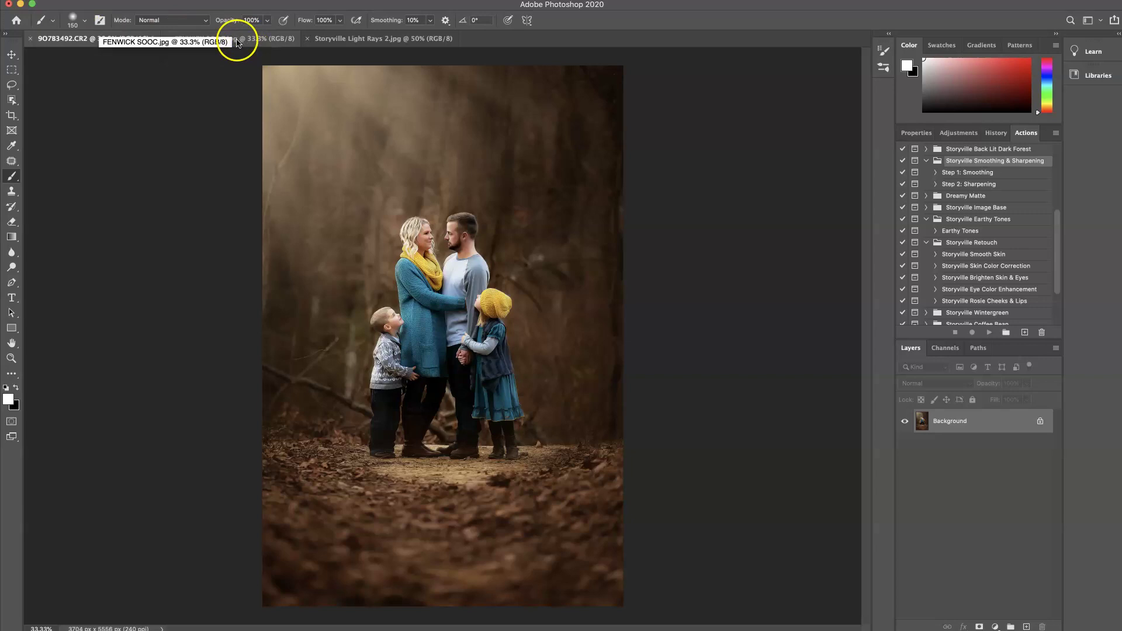
{"action": "left_click", "coordinate": [233, 39]}
{"action": "left_click", "coordinate": [109, 39]}
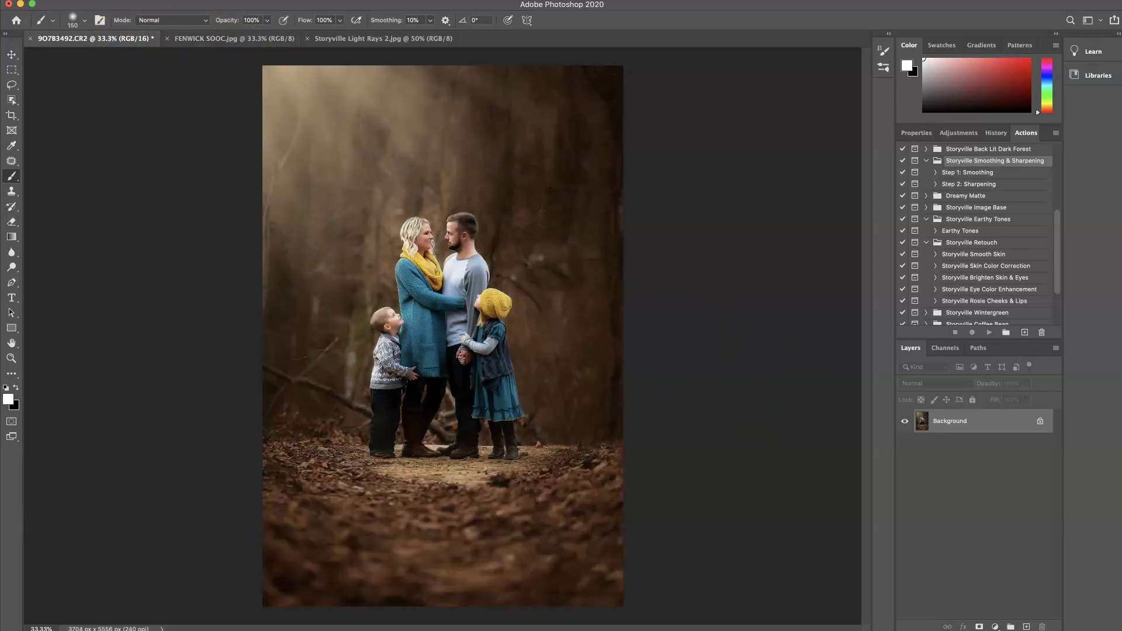
{"action": "left_click", "coordinate": [207, 36]}
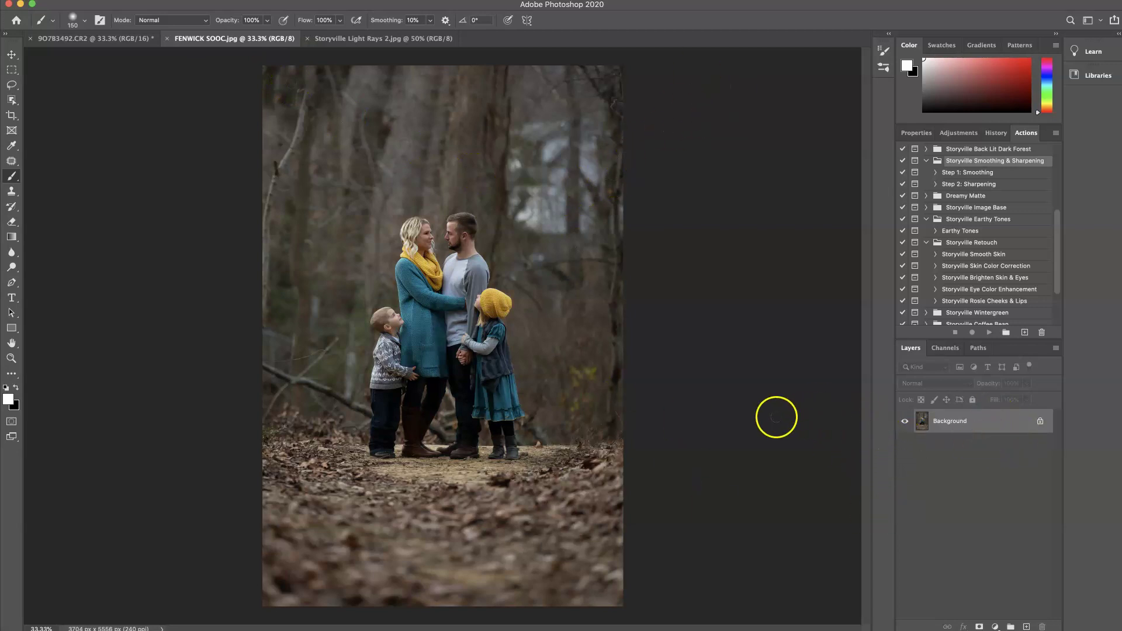
Duplicate the background layer and patch the bright sky gap right of the couple with tree texture sampled from above them
{"action": "key", "text": "super+j"}
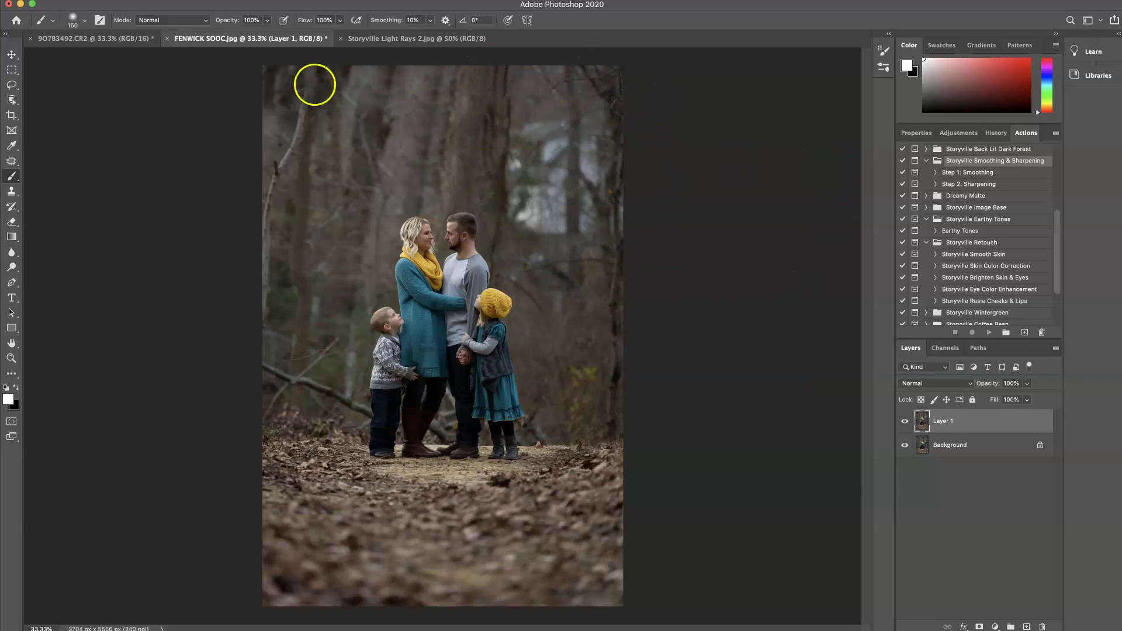
{"action": "left_click", "coordinate": [11, 161]}
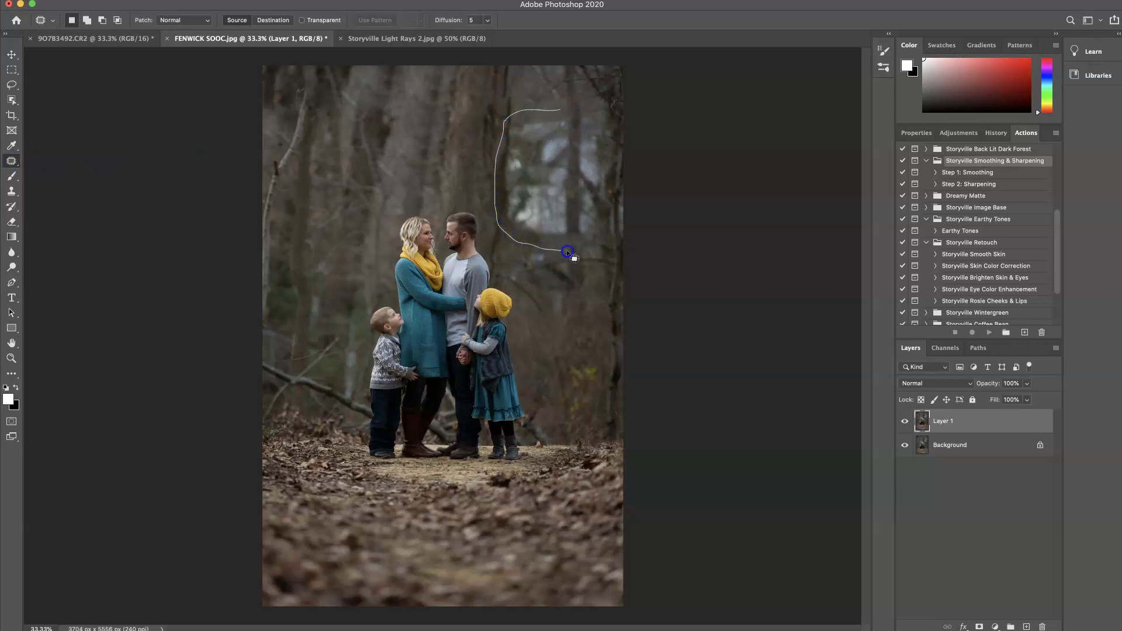
{"action": "left_click_drag", "start_coordinate": [575, 106], "coordinate": [577, 108]}
{"action": "left_click_drag", "start_coordinate": [566, 182], "coordinate": [387, 146]}
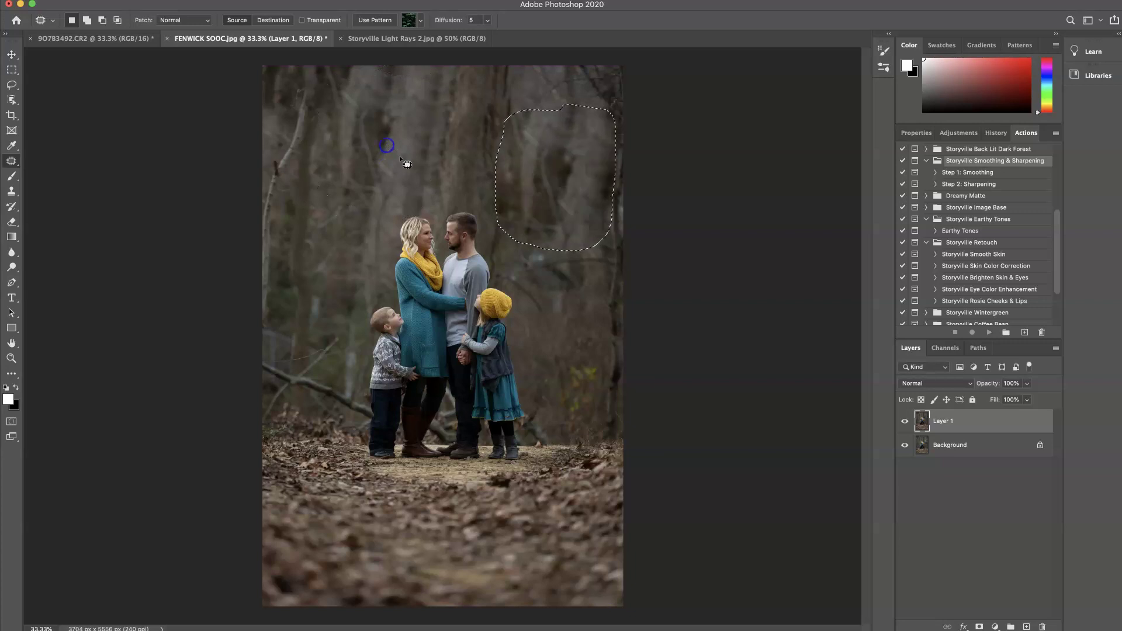
{"action": "key", "text": "ctrl+d"}
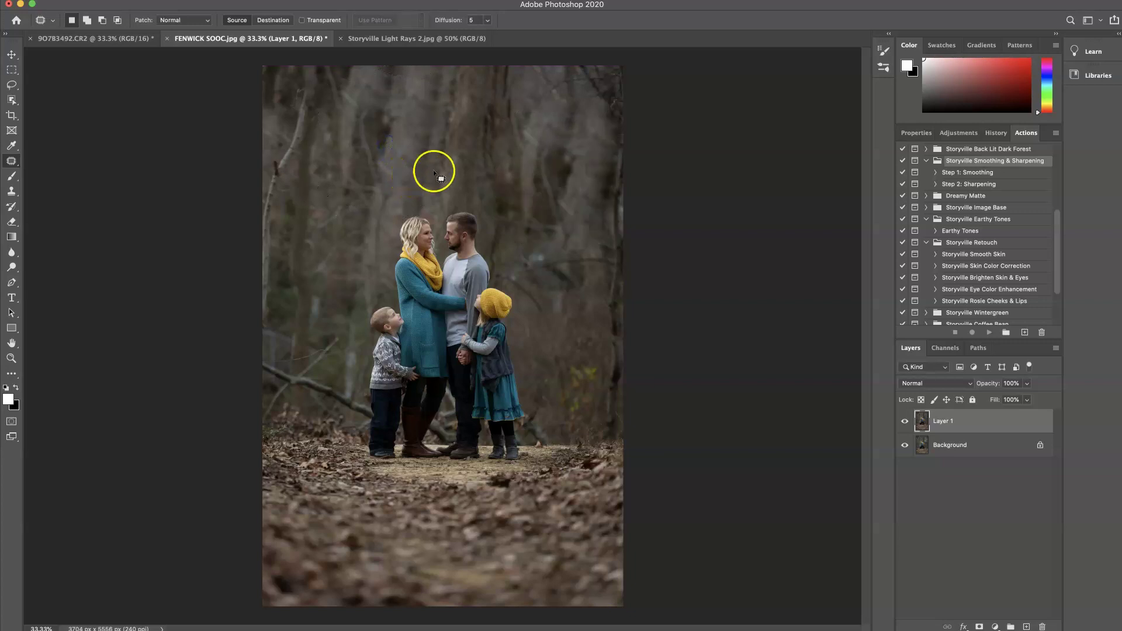
Compare the patched layer with the original by toggling its visibility, and flatten the image
{"action": "left_click", "coordinate": [905, 421]}
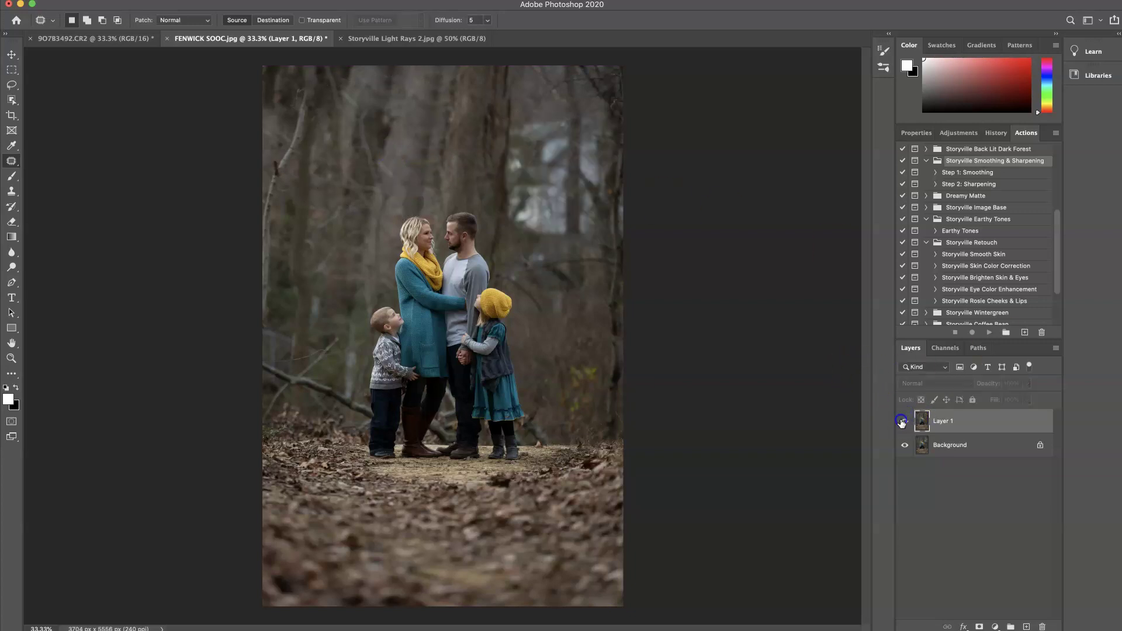
{"action": "left_click", "coordinate": [905, 421]}
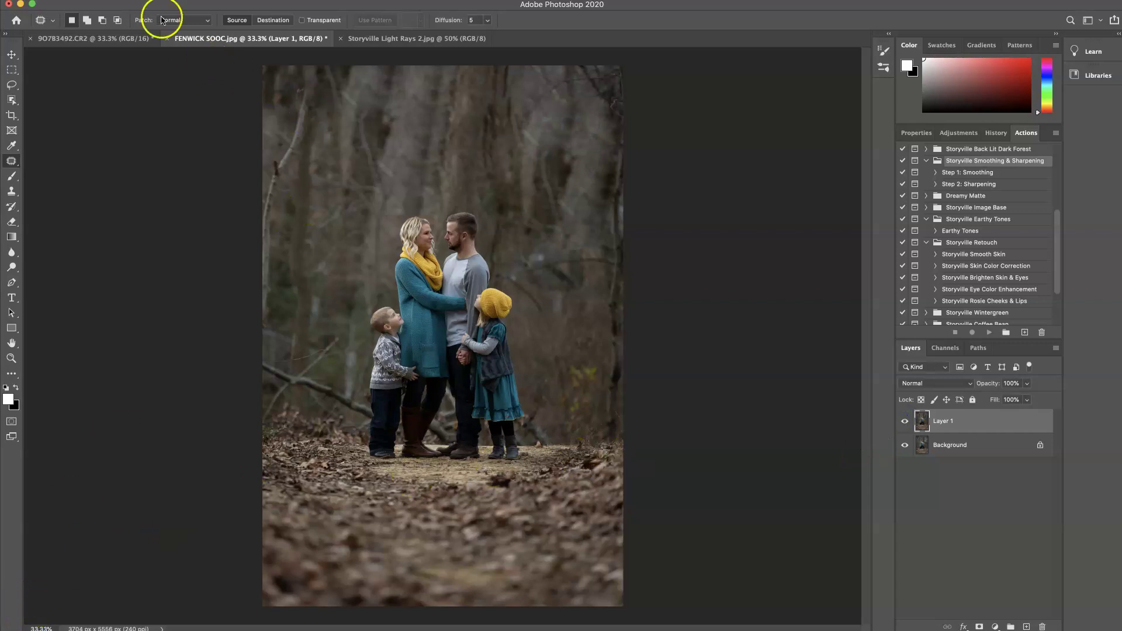
{"action": "left_click", "coordinate": [143, 1]}
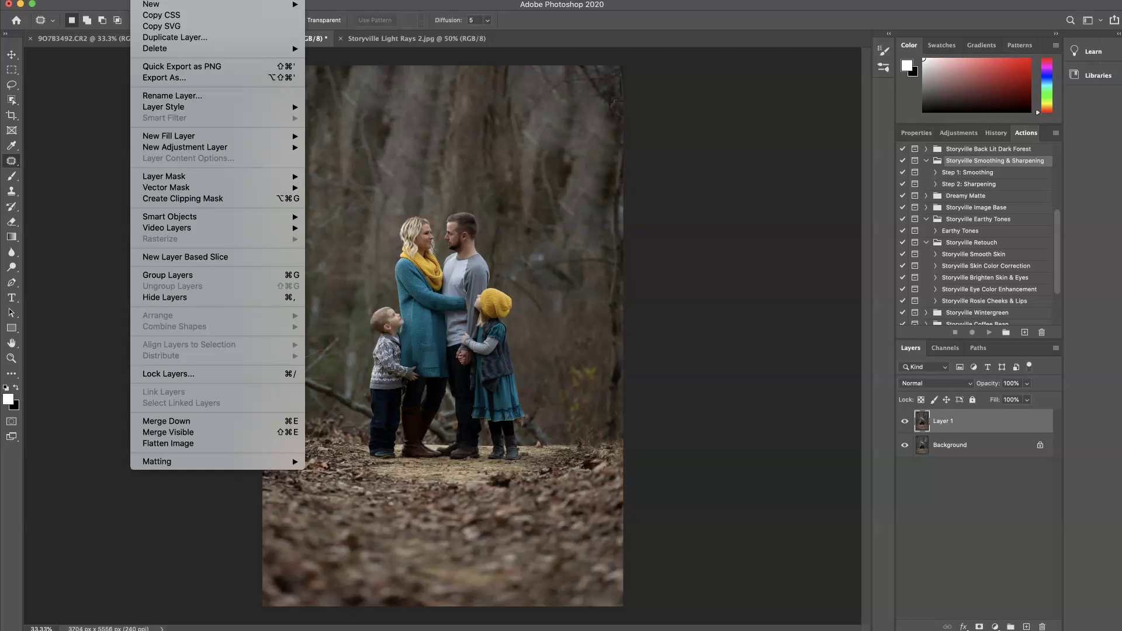
{"action": "left_click", "coordinate": [173, 443]}
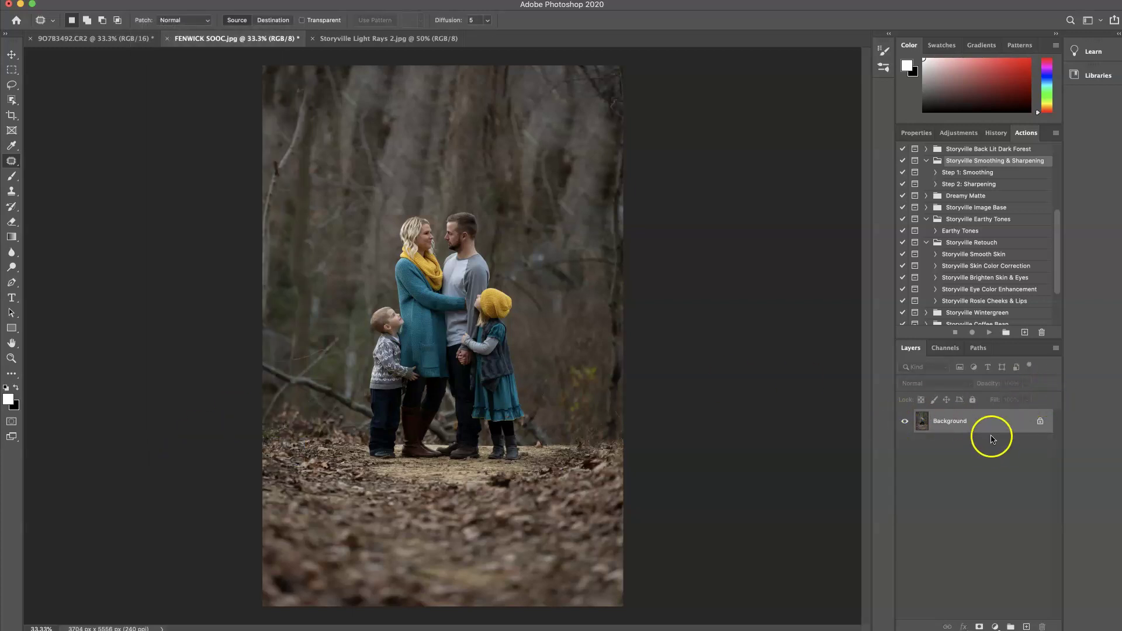
Run the "Step 1: Smoothing" action on the flattened photo and compare the image with and without the Silky Smooth layer
{"action": "left_click", "coordinate": [977, 174]}
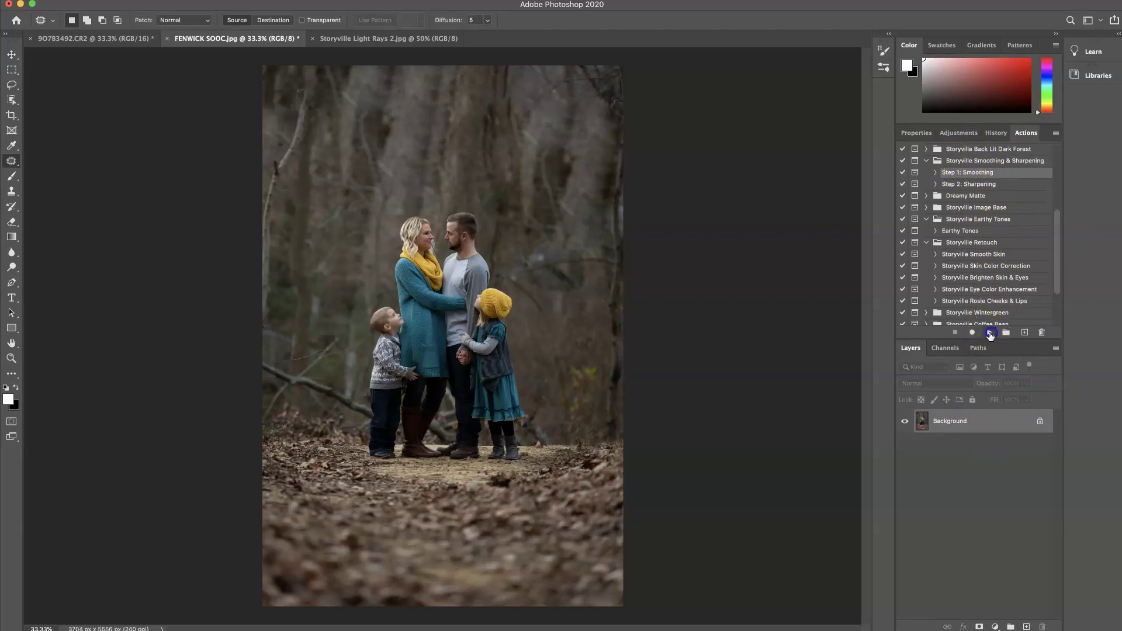
{"action": "left_click", "coordinate": [990, 333]}
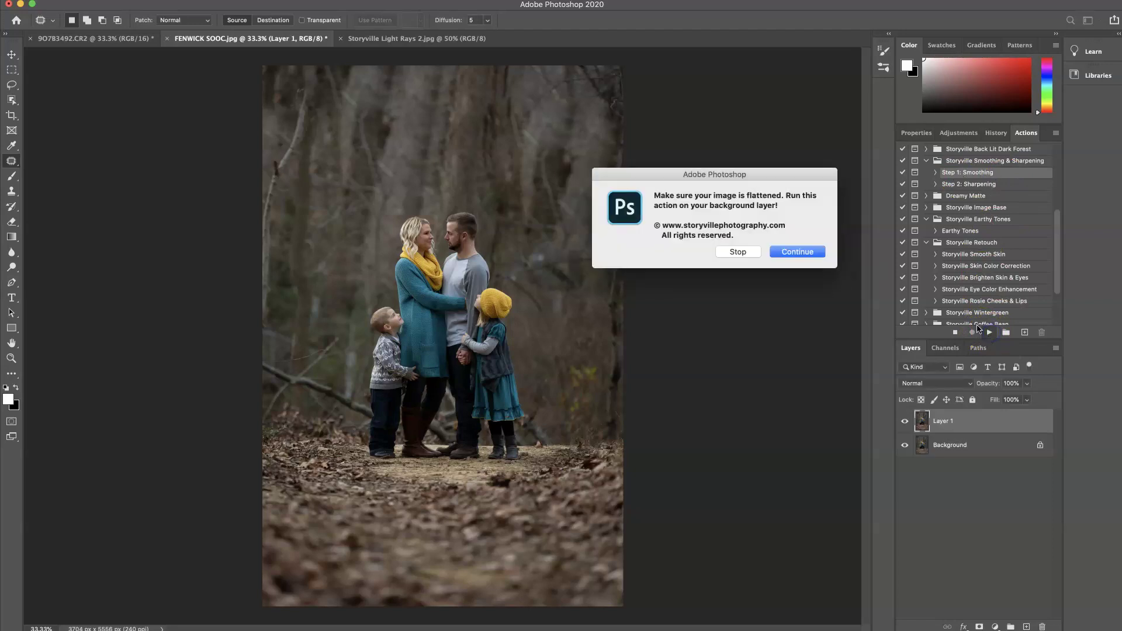
{"action": "left_click", "coordinate": [798, 252]}
{"action": "left_click", "coordinate": [801, 278]}
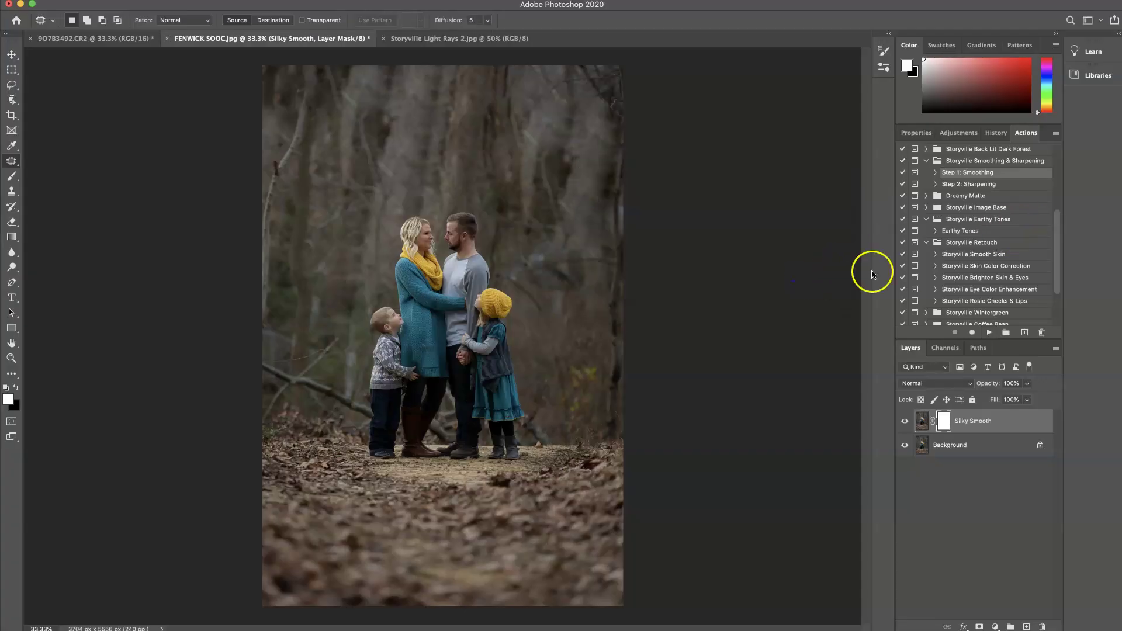
{"action": "left_click", "coordinate": [904, 419]}
{"action": "left_click", "coordinate": [905, 422]}
Run the "Step 2: Sharpening" action with the Silky Smooth layer kept at 100% opacity
{"action": "left_click", "coordinate": [970, 184]}
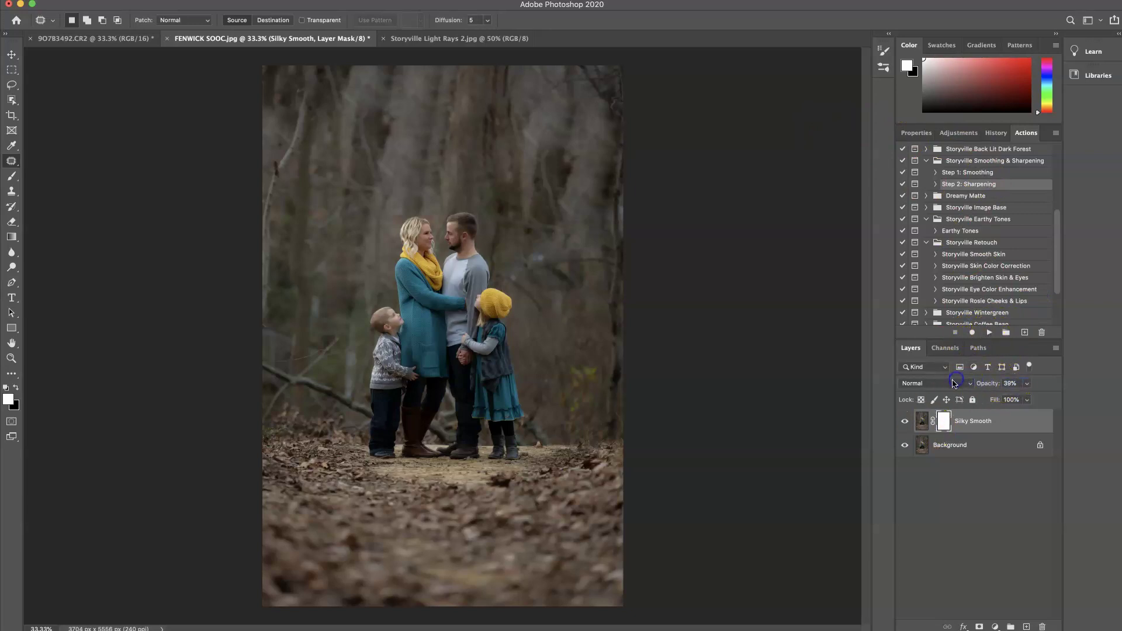
{"action": "left_click_drag", "start_coordinate": [1000, 386], "coordinate": [992, 387]}
{"action": "left_click", "coordinate": [991, 333]}
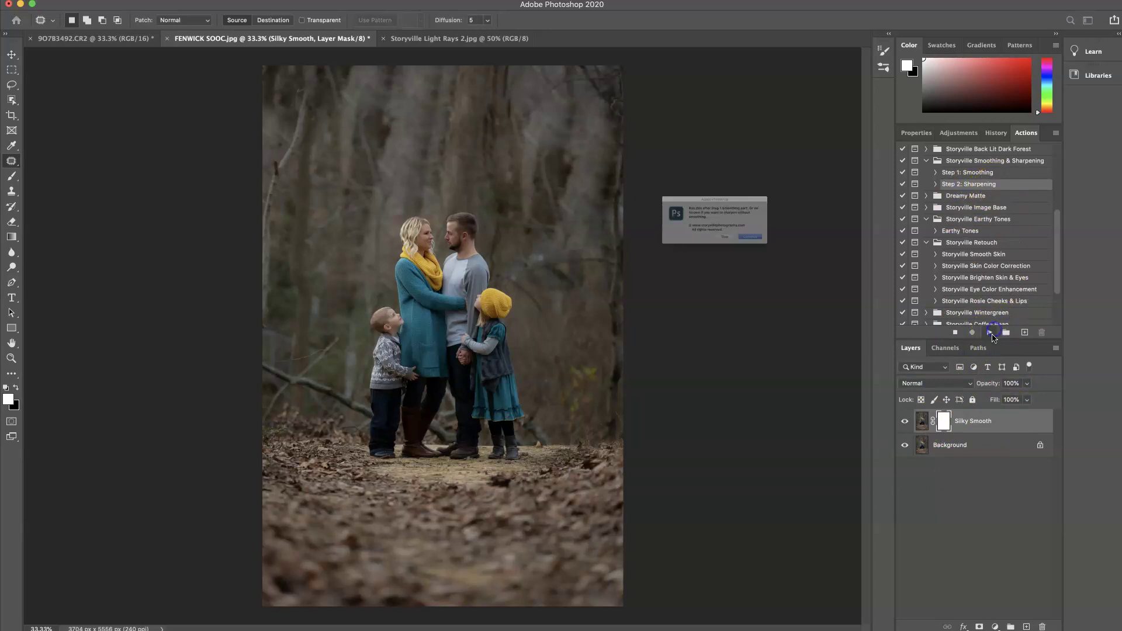
{"action": "left_click", "coordinate": [802, 258]}
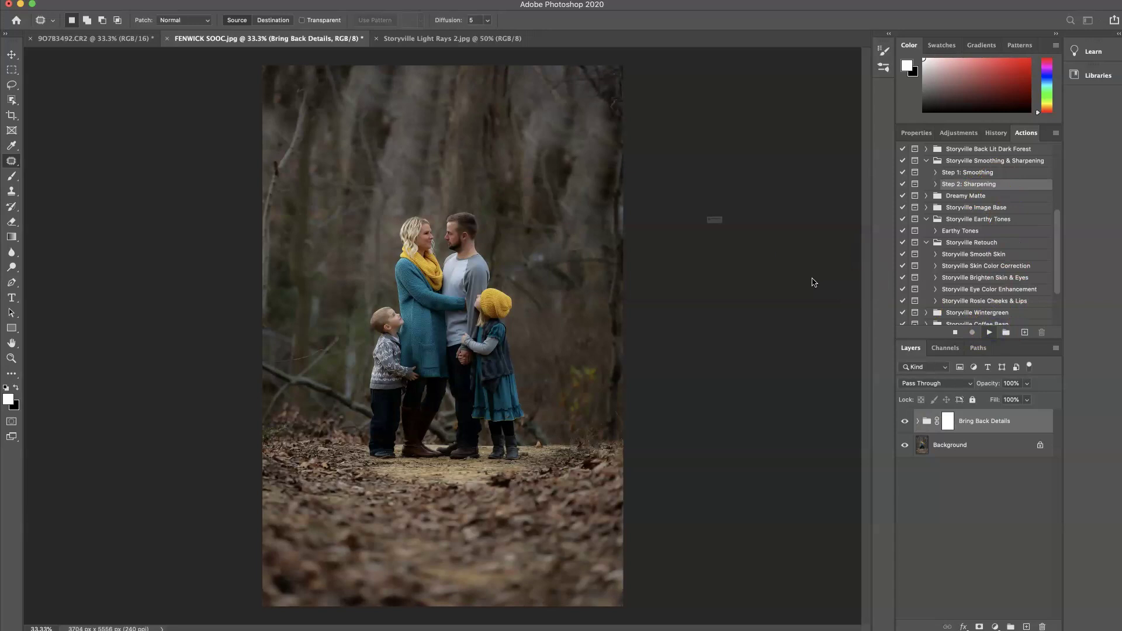
{"action": "left_click", "coordinate": [798, 259]}
Compare the image with and without the Bring Back Details group, and flatten the image
{"action": "left_click", "coordinate": [905, 421]}
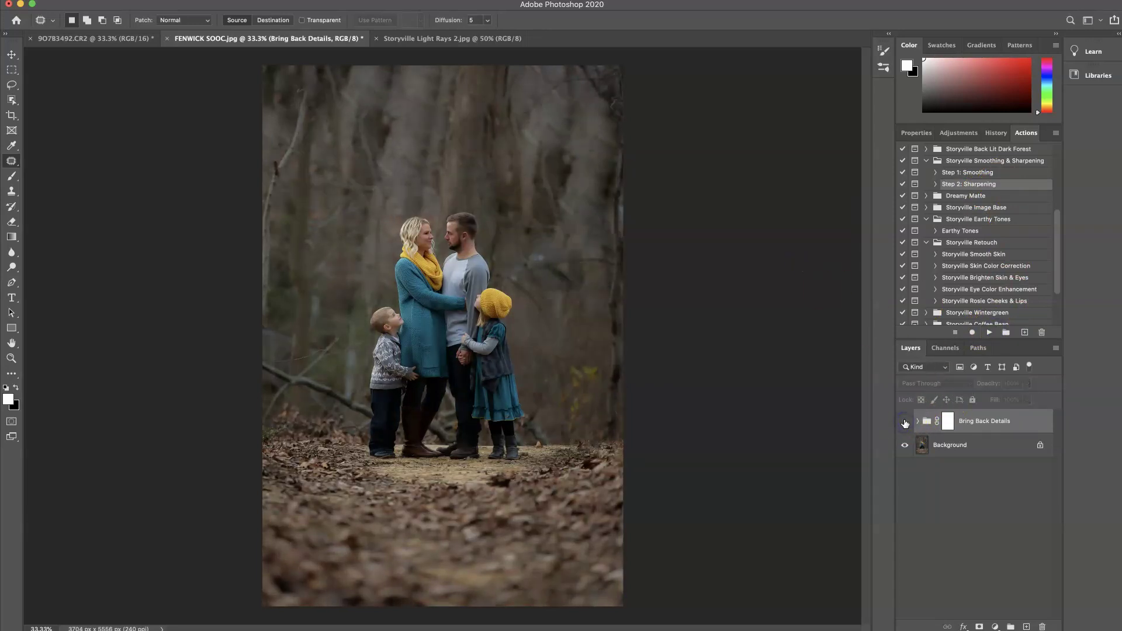
{"action": "left_click", "coordinate": [905, 421]}
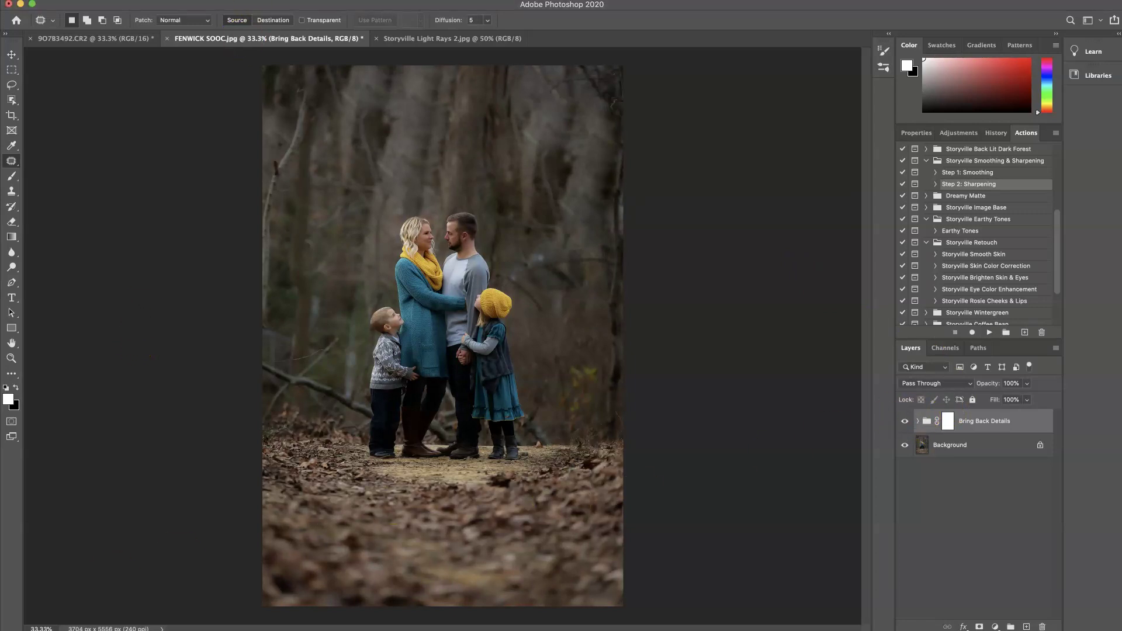
{"action": "left_click", "coordinate": [144, 0]}
{"action": "left_click", "coordinate": [176, 441]}
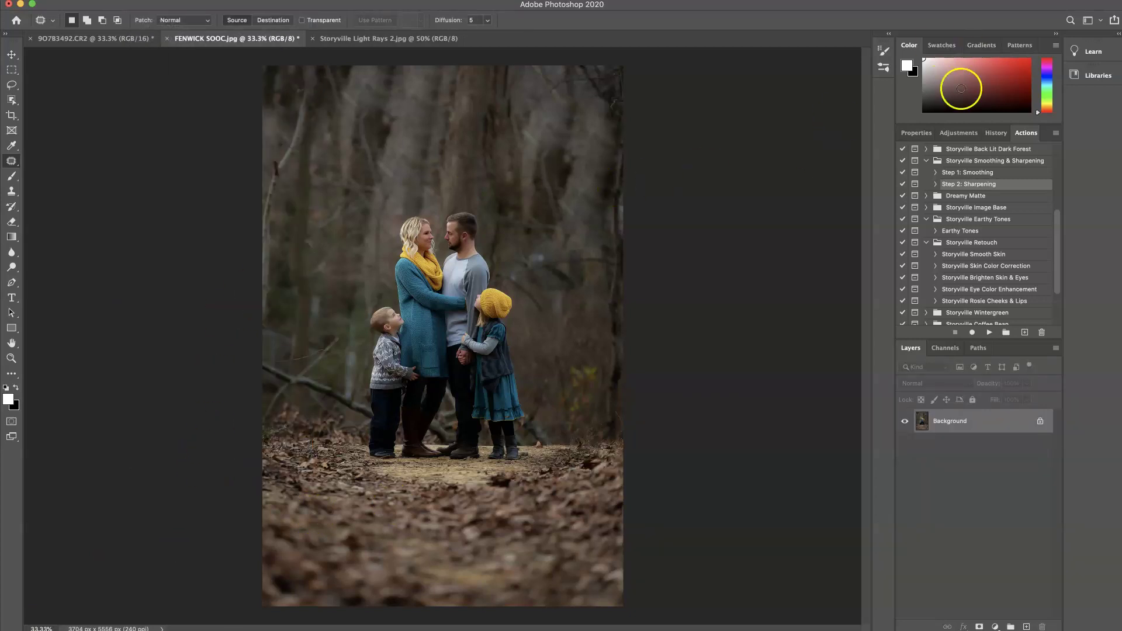
Run the Storyville Twisted Matte action from the Dreamy Matte set on the flattened photo
{"action": "left_click", "coordinate": [927, 196]}
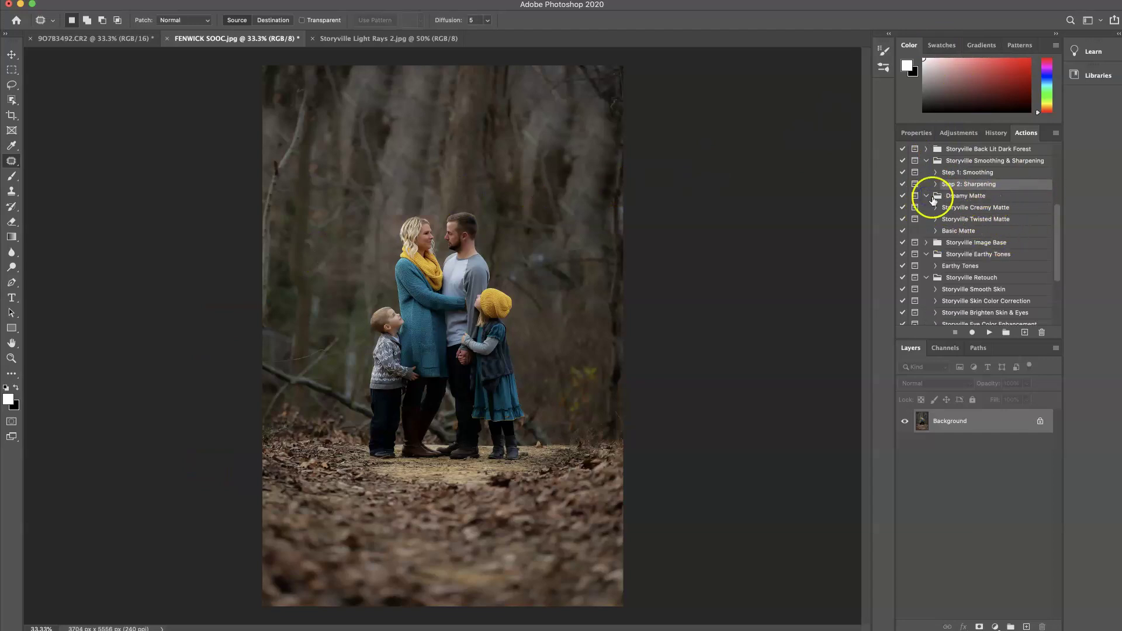
{"action": "left_click", "coordinate": [979, 220]}
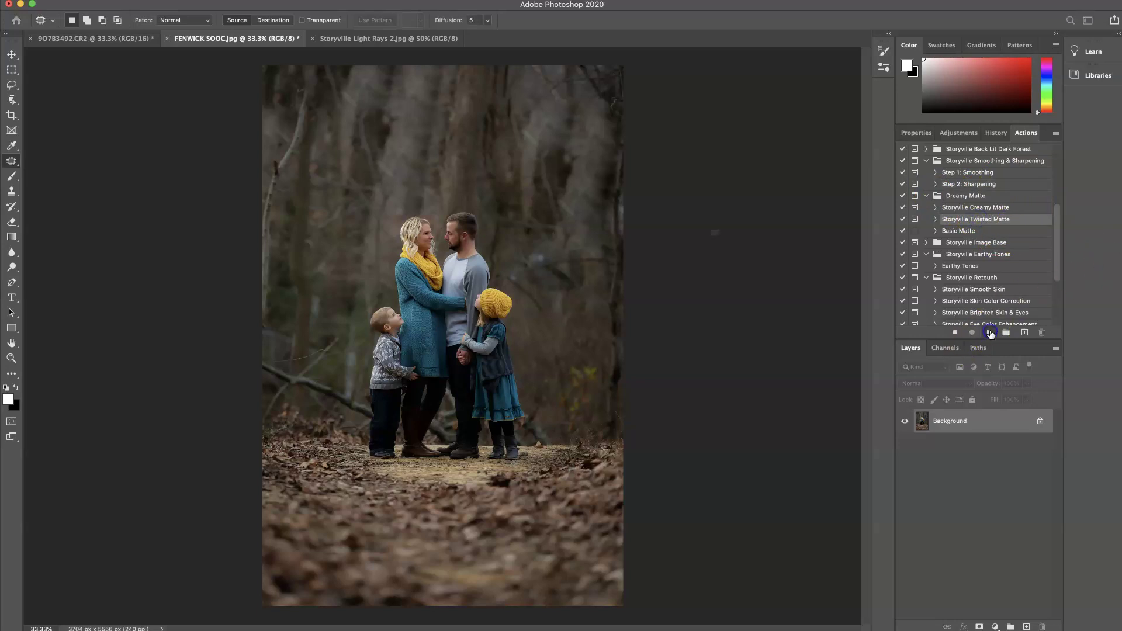
{"action": "left_click", "coordinate": [989, 332]}
{"action": "left_click", "coordinate": [811, 297]}
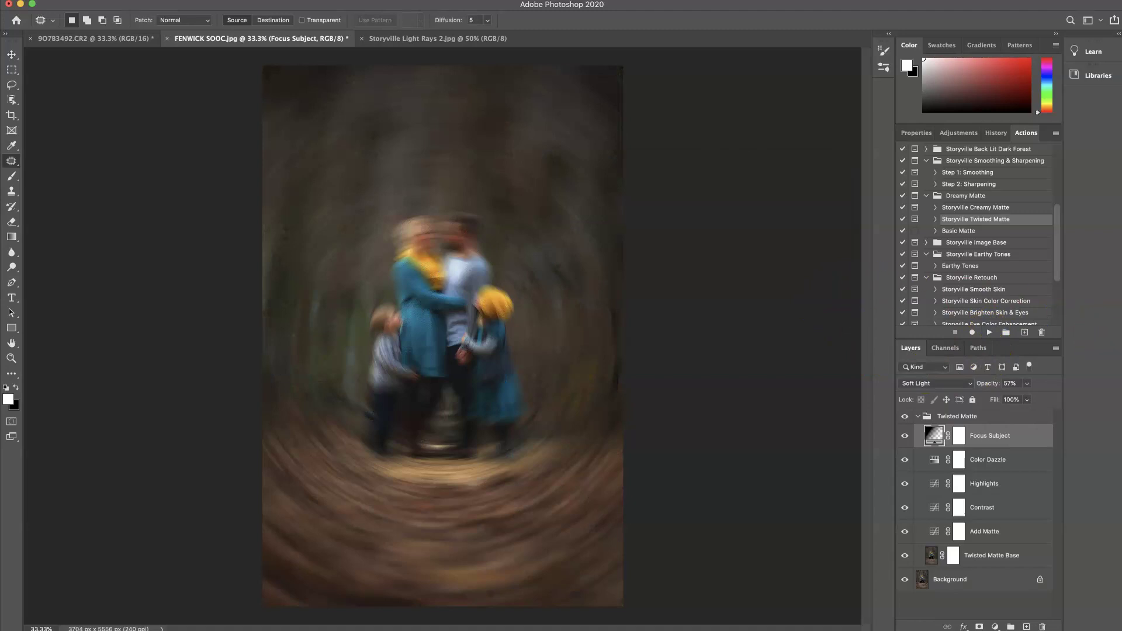
Set the Twisted Matte Base layer's opacity to 24% and paint its mask black over the family with a 1300 px brush
{"action": "left_click", "coordinate": [934, 560]}
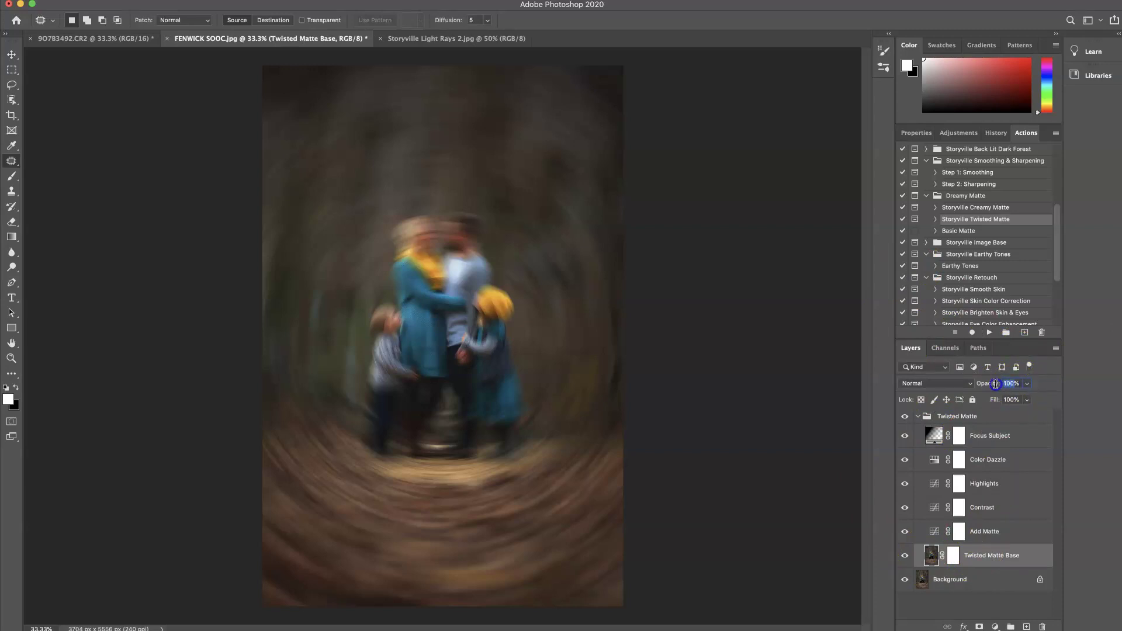
{"action": "type", "text": "0"}
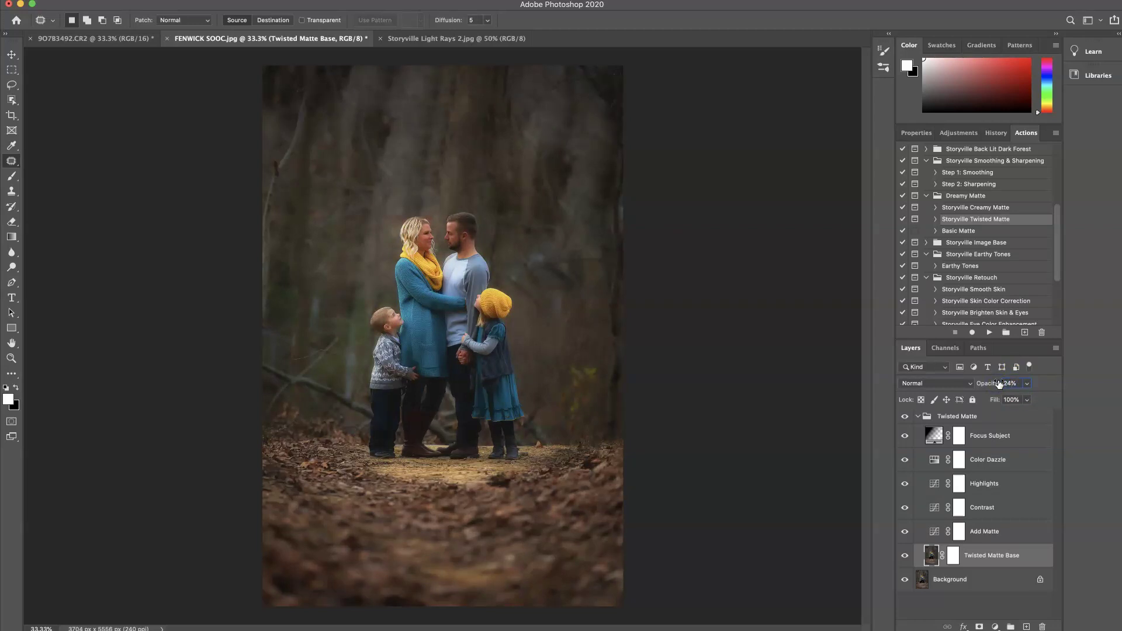
{"action": "left_click", "coordinate": [954, 556]}
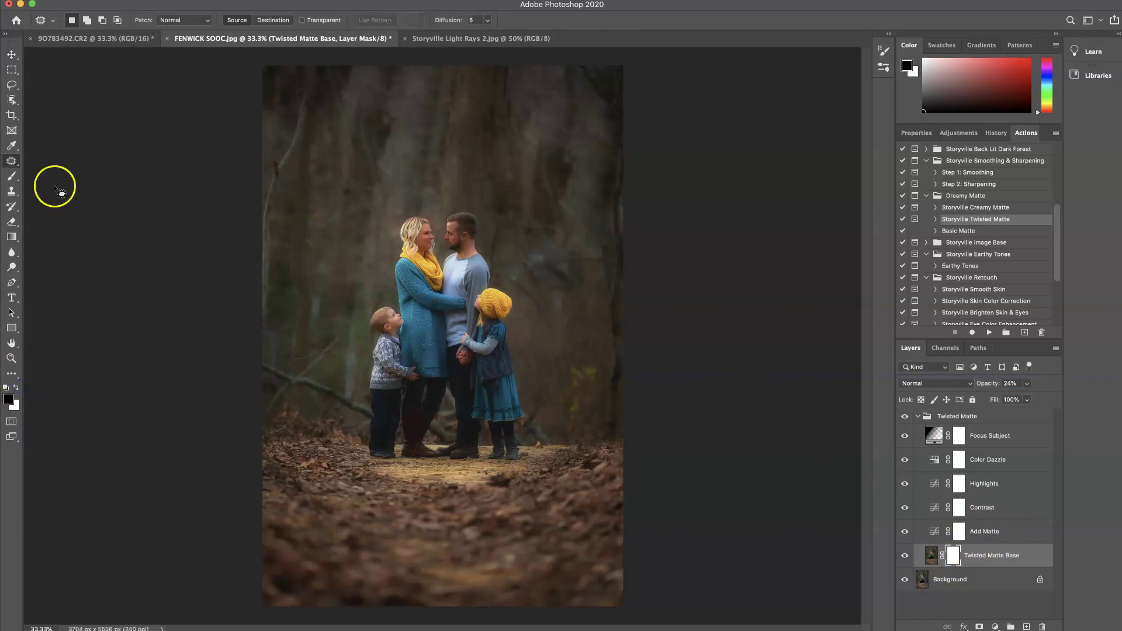
{"action": "left_click", "coordinate": [11, 176]}
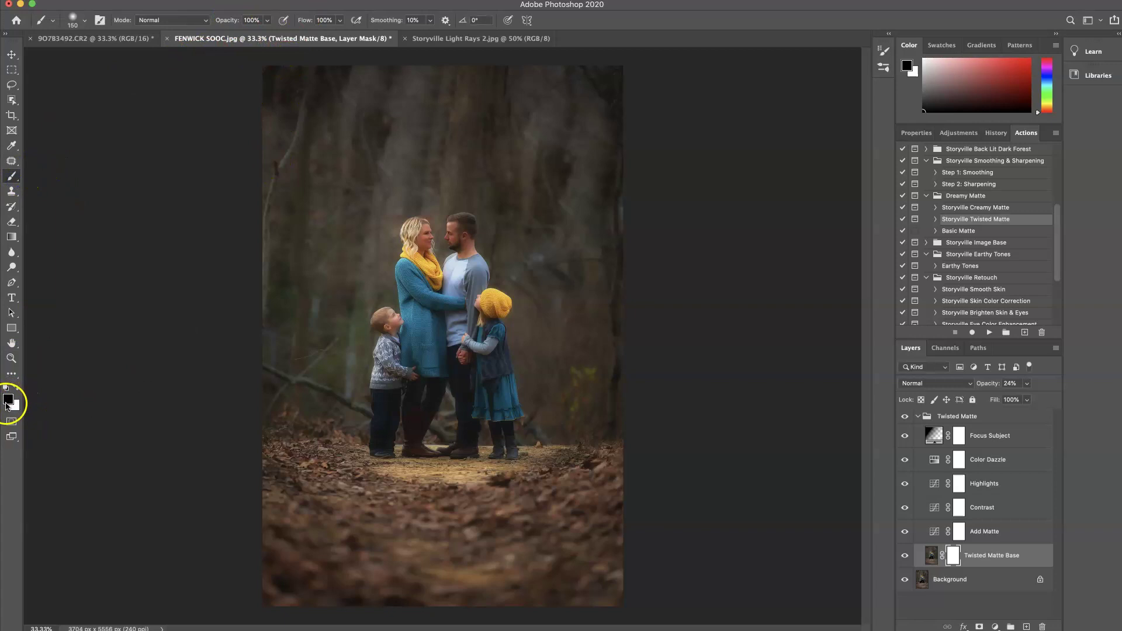
{"action": "key", "text": "bracketright"}
{"action": "key", "text": "bracketright"}
{"action": "key", "text": "bracketright"}
{"action": "key", "text": "bracketright"}
{"action": "key", "text": "bracketright"}
{"action": "key", "text": "bracketright"}
{"action": "key", "text": "bracketright"}
{"action": "key", "text": "bracketright"}
{"action": "key", "text": "bracketright"}
{"action": "key", "text": "bracketright"}
{"action": "key", "text": "bracketright"}
{"action": "key", "text": "bracketright"}
{"action": "key", "text": "bracketright"}
{"action": "key", "text": "bracketright"}
{"action": "key", "text": "bracketright"}
{"action": "key", "text": "bracketright"}
{"action": "key", "text": "bracketright"}
{"action": "key", "text": "bracketright"}
{"action": "mouse_move", "coordinate": [439, 247]}
{"action": "left_mouse_down"}
{"action": "mouse_move", "coordinate": [426, 298]}
{"action": "mouse_move", "coordinate": [406, 312]}
{"action": "mouse_move", "coordinate": [416, 406]}
{"action": "mouse_move", "coordinate": [394, 414]}
{"action": "mouse_move", "coordinate": [460, 421]}
{"action": "mouse_move", "coordinate": [467, 248]}
{"action": "mouse_move", "coordinate": [434, 248]}
{"action": "mouse_move", "coordinate": [397, 317]}
{"action": "mouse_move", "coordinate": [470, 264]}
{"action": "mouse_move", "coordinate": [446, 230]}
{"action": "mouse_move", "coordinate": [386, 347]}
{"action": "mouse_move", "coordinate": [412, 264]}
{"action": "mouse_move", "coordinate": [461, 253]}
{"action": "mouse_move", "coordinate": [469, 322]}
{"action": "mouse_move", "coordinate": [448, 253]}
{"action": "mouse_move", "coordinate": [474, 269]}
{"action": "mouse_move", "coordinate": [466, 251]}
{"action": "mouse_move", "coordinate": [400, 281]}
{"action": "mouse_move", "coordinate": [395, 346]}
{"action": "mouse_move", "coordinate": [416, 358]}
{"action": "mouse_move", "coordinate": [389, 336]}
{"action": "left_mouse_up"}
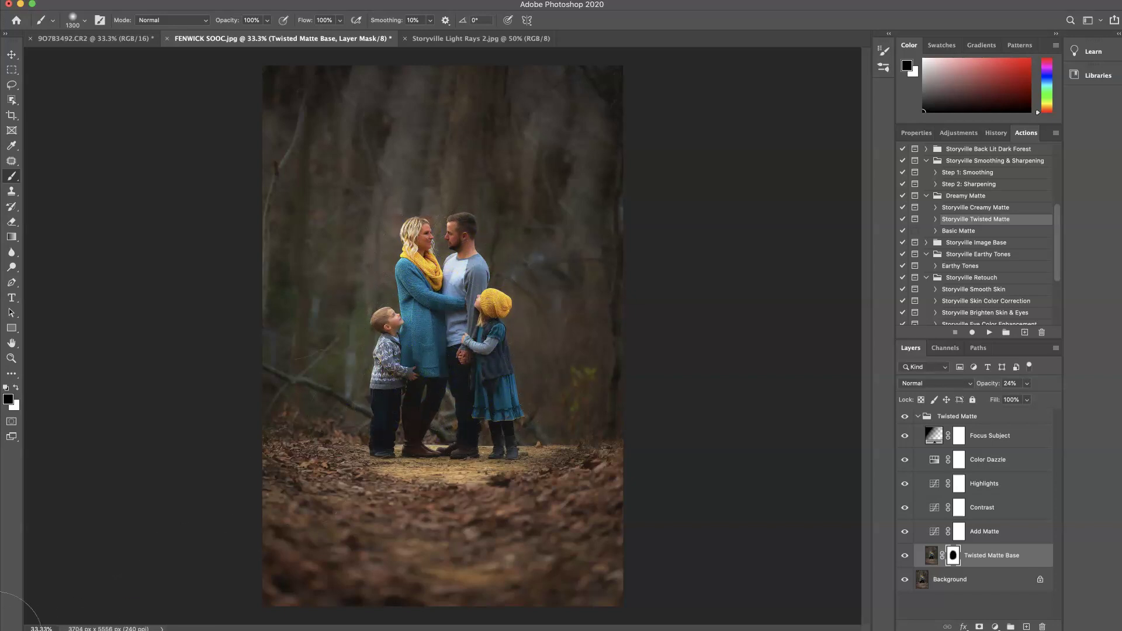
{"action": "left_click", "coordinate": [931, 556]}
{"action": "left_click", "coordinate": [798, 520]}
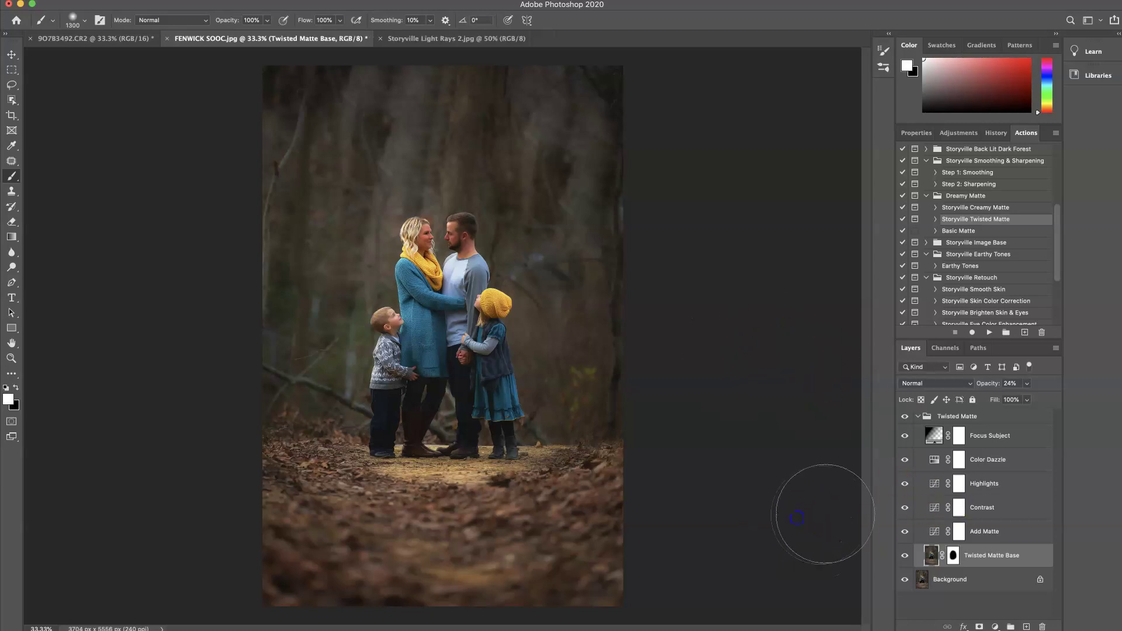
Paint black over the family on the Add Matte mask at 75% layer opacity and the Contrast mask at 73% layer opacity
{"action": "left_click", "coordinate": [934, 534]}
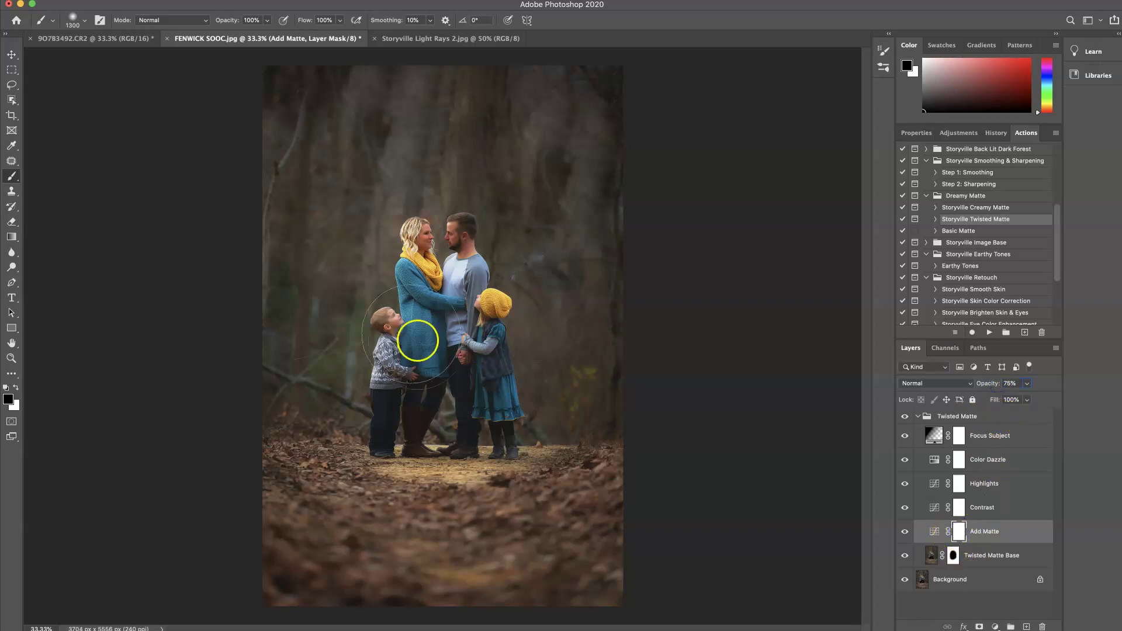
{"action": "mouse_move", "coordinate": [427, 268]}
{"action": "left_mouse_down"}
{"action": "mouse_move", "coordinate": [422, 243]}
{"action": "mouse_move", "coordinate": [441, 351]}
{"action": "mouse_move", "coordinate": [479, 374]}
{"action": "mouse_move", "coordinate": [474, 268]}
{"action": "mouse_move", "coordinate": [418, 293]}
{"action": "mouse_move", "coordinate": [404, 430]}
{"action": "mouse_move", "coordinate": [477, 318]}
{"action": "mouse_move", "coordinate": [401, 302]}
{"action": "mouse_move", "coordinate": [410, 425]}
{"action": "mouse_move", "coordinate": [436, 383]}
{"action": "mouse_move", "coordinate": [389, 363]}
{"action": "left_mouse_up"}
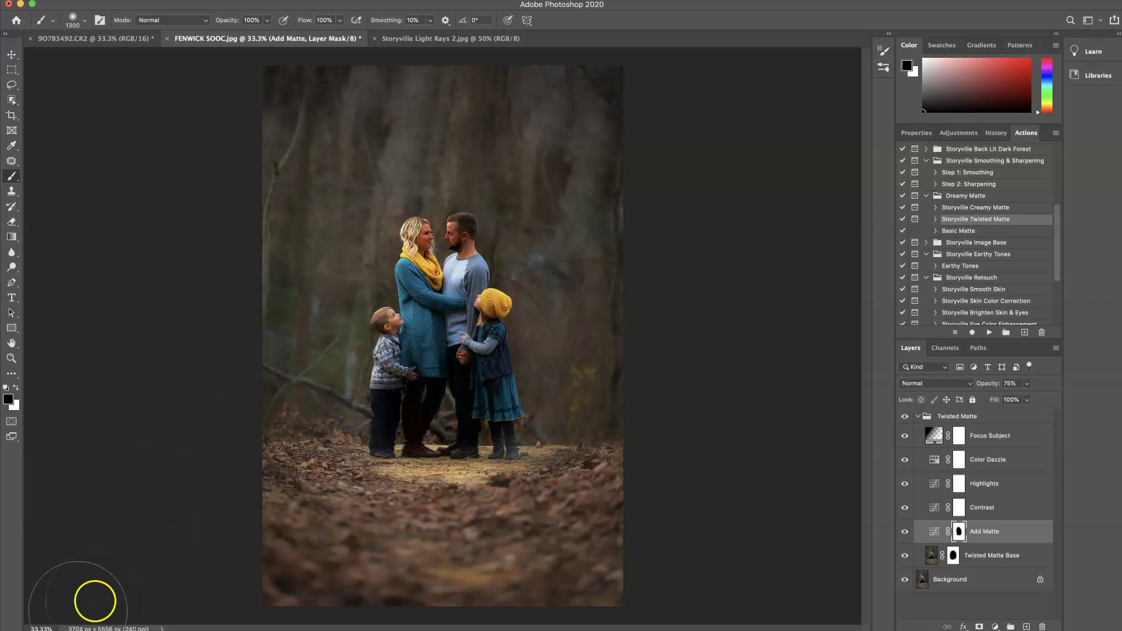
{"action": "left_click", "coordinate": [931, 508]}
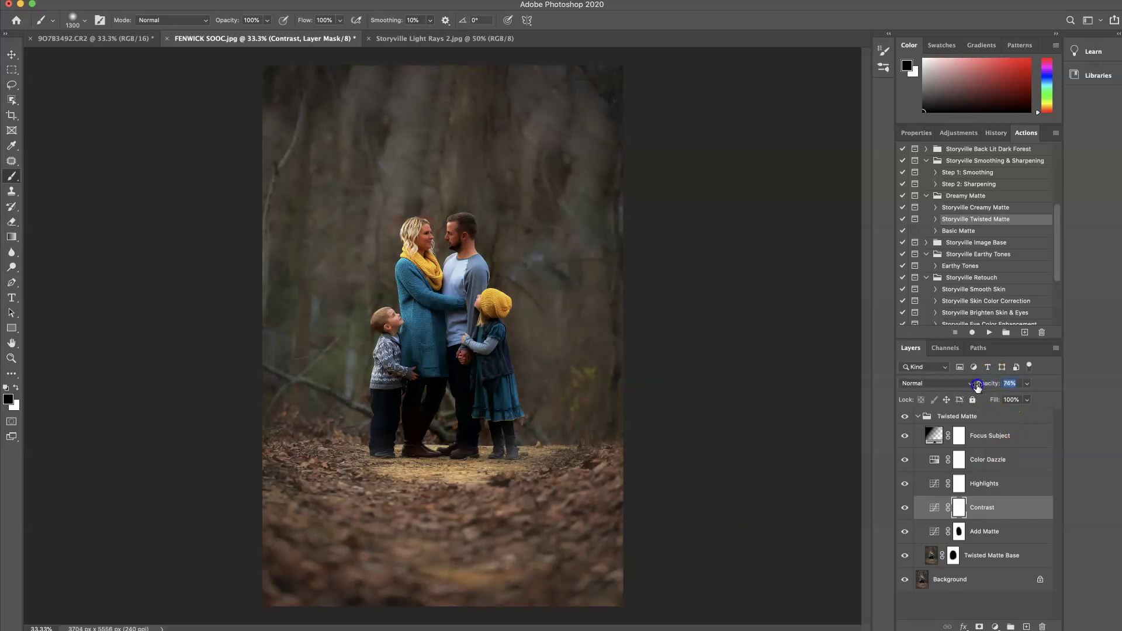
{"action": "mouse_move", "coordinate": [443, 263]}
{"action": "left_mouse_down"}
{"action": "mouse_move", "coordinate": [439, 387]}
{"action": "mouse_move", "coordinate": [432, 373]}
{"action": "mouse_move", "coordinate": [468, 408]}
{"action": "left_mouse_up"}
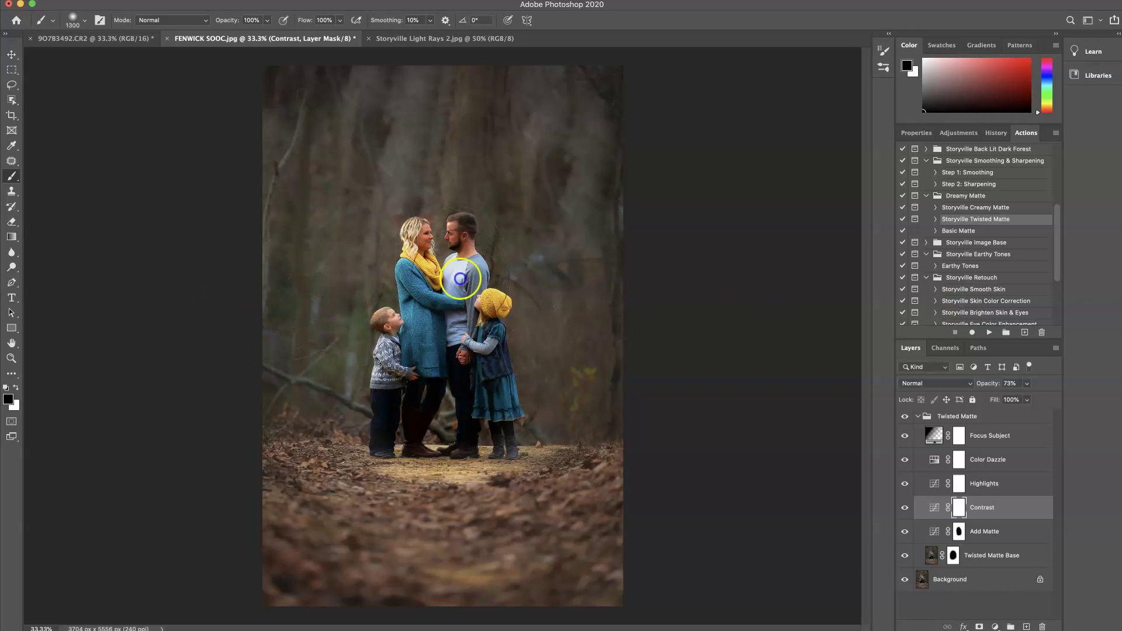
Invert the Highlights layer's mask to black and paint white over the family with a 1600 px brush
{"action": "left_click", "coordinate": [940, 485]}
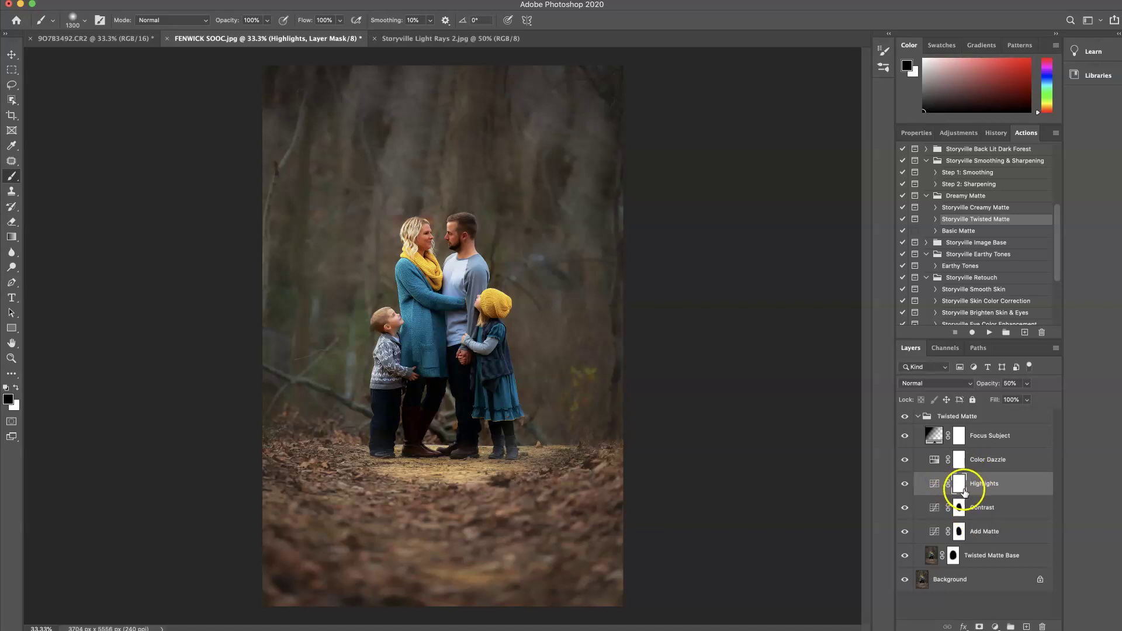
{"action": "key", "text": "ctrl+i"}
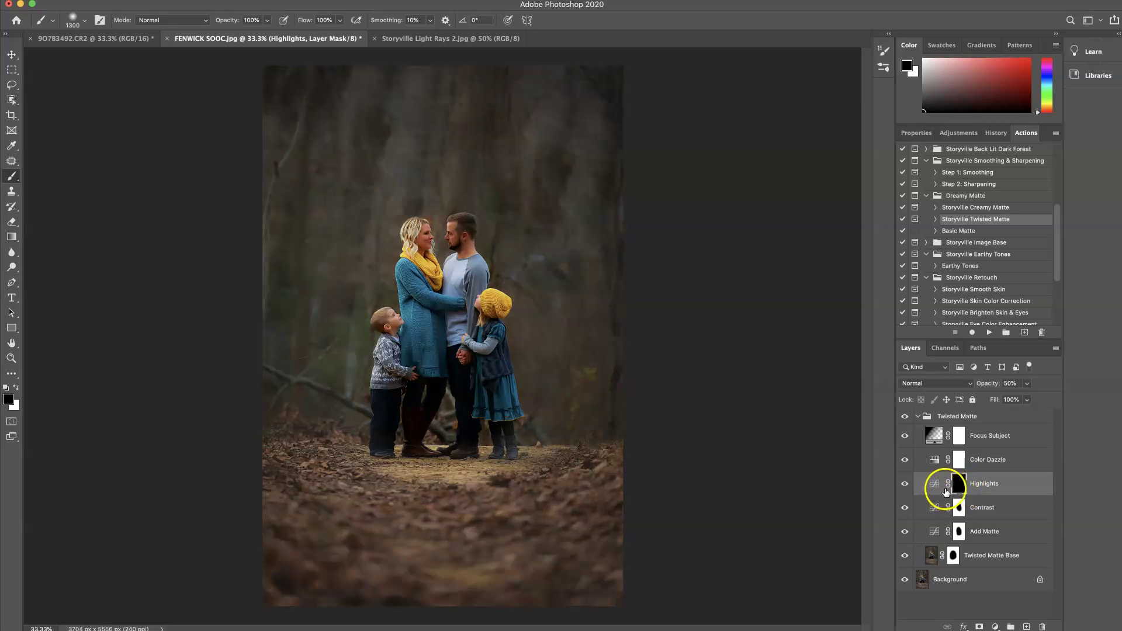
{"action": "key", "text": "x"}
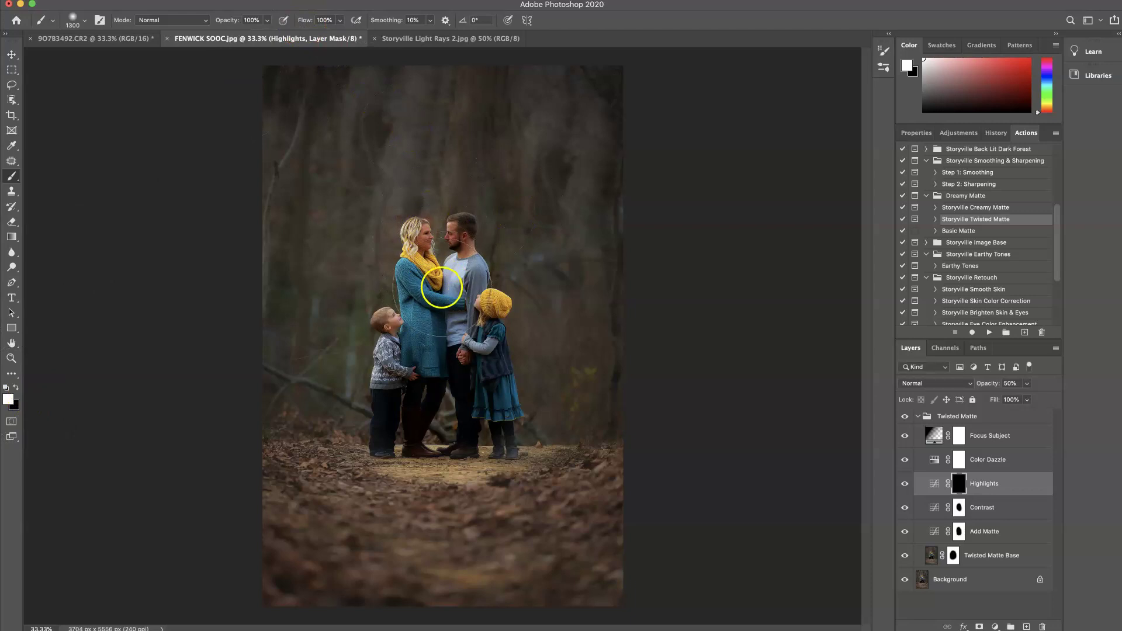
{"action": "key", "text": "bracketright"}
{"action": "key", "text": "bracketright"}
{"action": "key", "text": "bracketright"}
{"action": "left_click", "coordinate": [426, 270]}
{"action": "mouse_move", "coordinate": [427, 270]}
{"action": "left_mouse_down"}
{"action": "mouse_move", "coordinate": [421, 390]}
{"action": "mouse_move", "coordinate": [447, 397]}
{"action": "mouse_move", "coordinate": [483, 382]}
{"action": "mouse_move", "coordinate": [434, 294]}
{"action": "mouse_move", "coordinate": [443, 251]}
{"action": "mouse_move", "coordinate": [414, 419]}
{"action": "left_mouse_up"}
{"action": "left_click_drag", "start_coordinate": [448, 283], "coordinate": [435, 293]}
{"action": "mouse_move", "coordinate": [435, 292]}
{"action": "left_mouse_down"}
{"action": "mouse_move", "coordinate": [434, 247]}
{"action": "mouse_move", "coordinate": [444, 285]}
{"action": "left_mouse_up"}
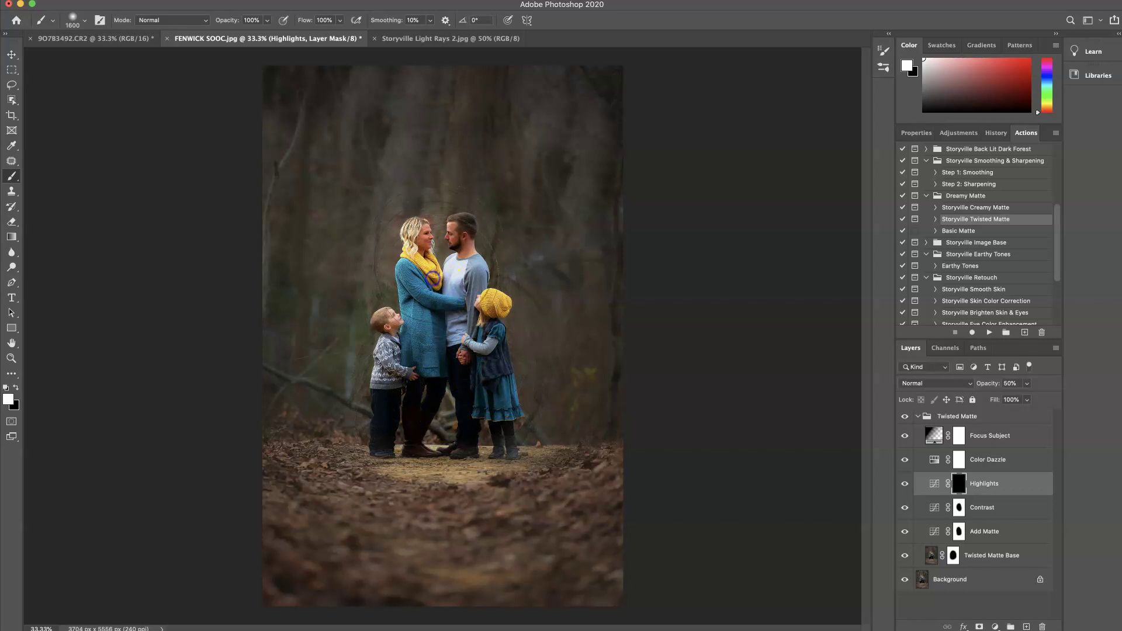
Hide the Color Dazzle layer and paint black over the family on the Focus Subject mask with a 1700 px brush
{"action": "left_click", "coordinate": [935, 461]}
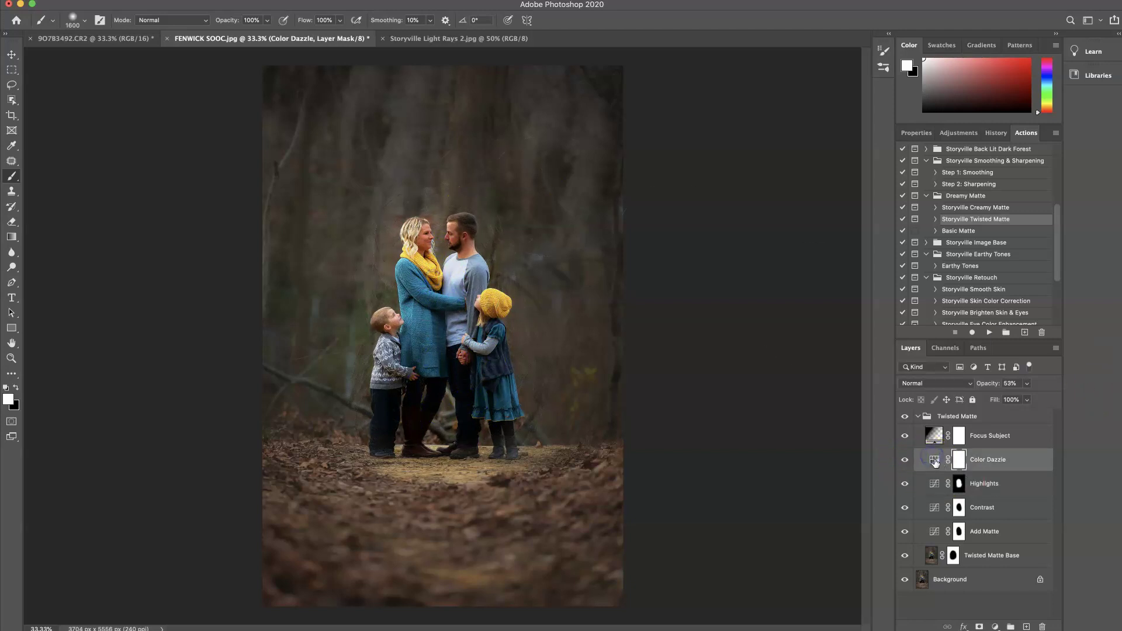
{"action": "left_click", "coordinate": [906, 462]}
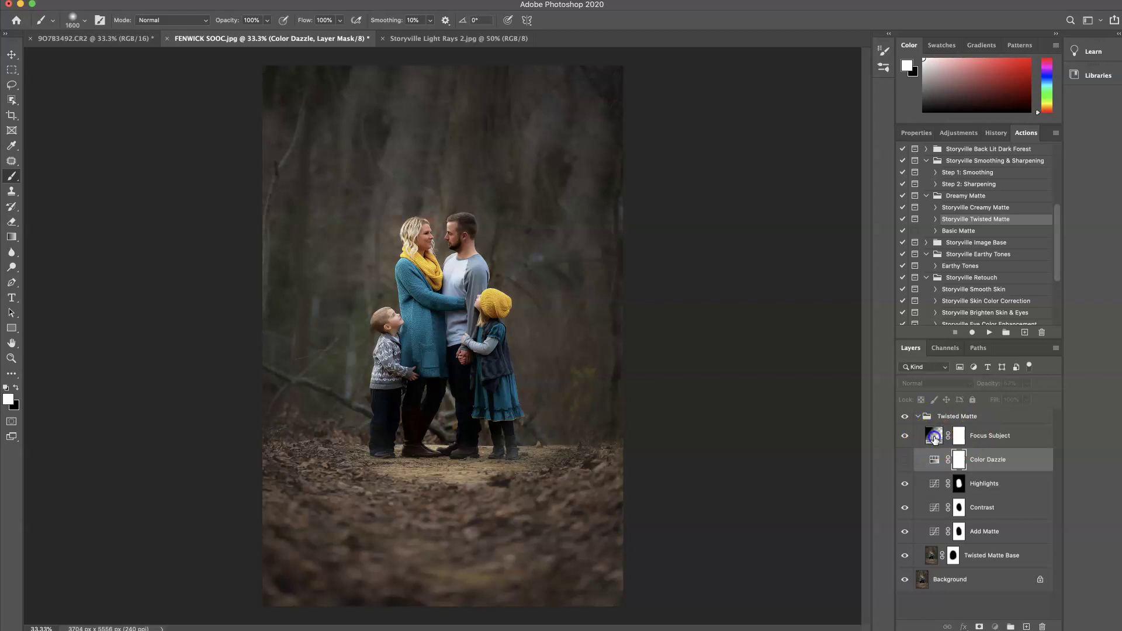
{"action": "left_click", "coordinate": [937, 439]}
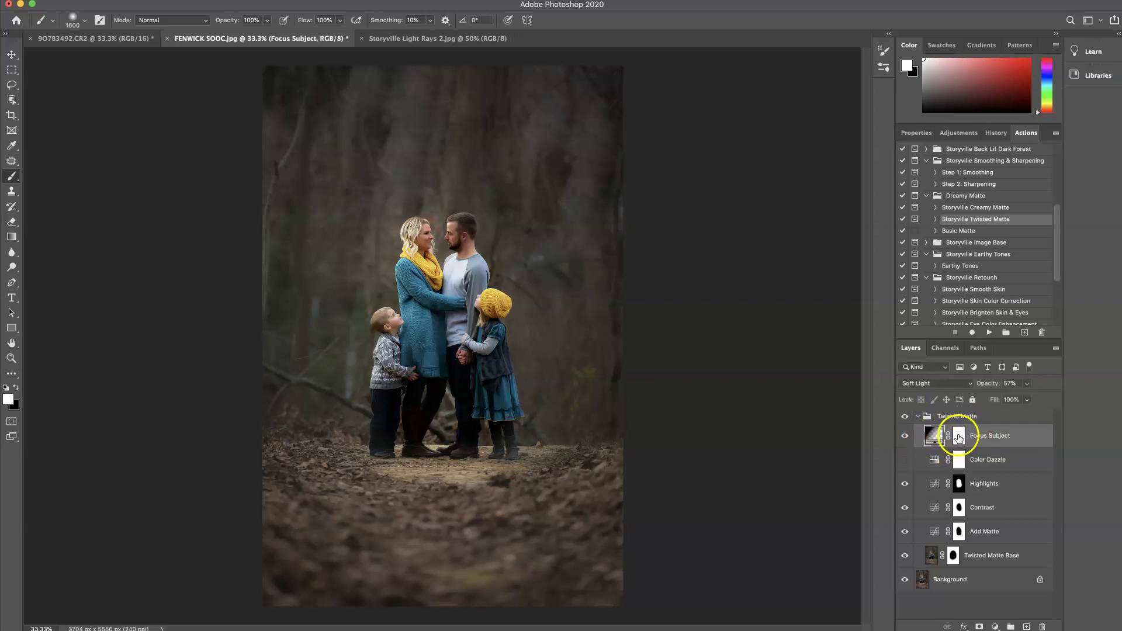
{"action": "left_click", "coordinate": [959, 435]}
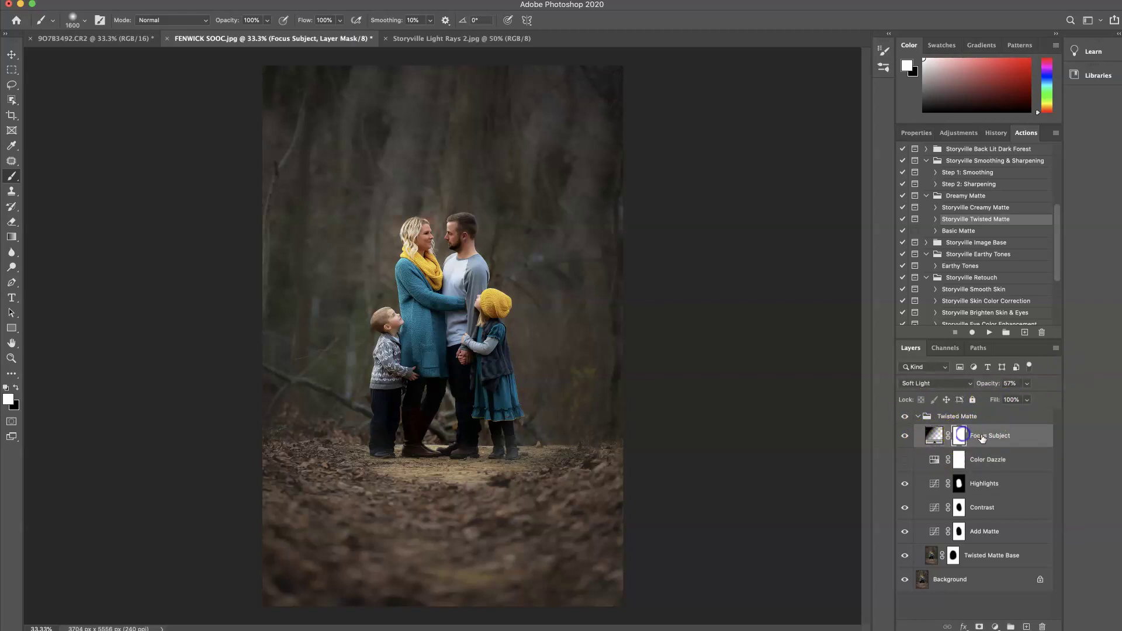
{"action": "key", "text": "x"}
{"action": "key", "text": "bracketright"}
{"action": "mouse_move", "coordinate": [451, 293]}
{"action": "left_mouse_down"}
{"action": "mouse_move", "coordinate": [431, 329]}
{"action": "mouse_move", "coordinate": [444, 374]}
{"action": "mouse_move", "coordinate": [476, 308]}
{"action": "mouse_move", "coordinate": [455, 263]}
{"action": "mouse_move", "coordinate": [419, 339]}
{"action": "mouse_move", "coordinate": [448, 384]}
{"action": "mouse_move", "coordinate": [455, 443]}
{"action": "left_mouse_up"}
Compare the image with and without the Twisted Matte group, and flatten the image, discarding the hidden layers
{"action": "left_click", "coordinate": [905, 417]}
{"action": "left_click", "coordinate": [904, 417]}
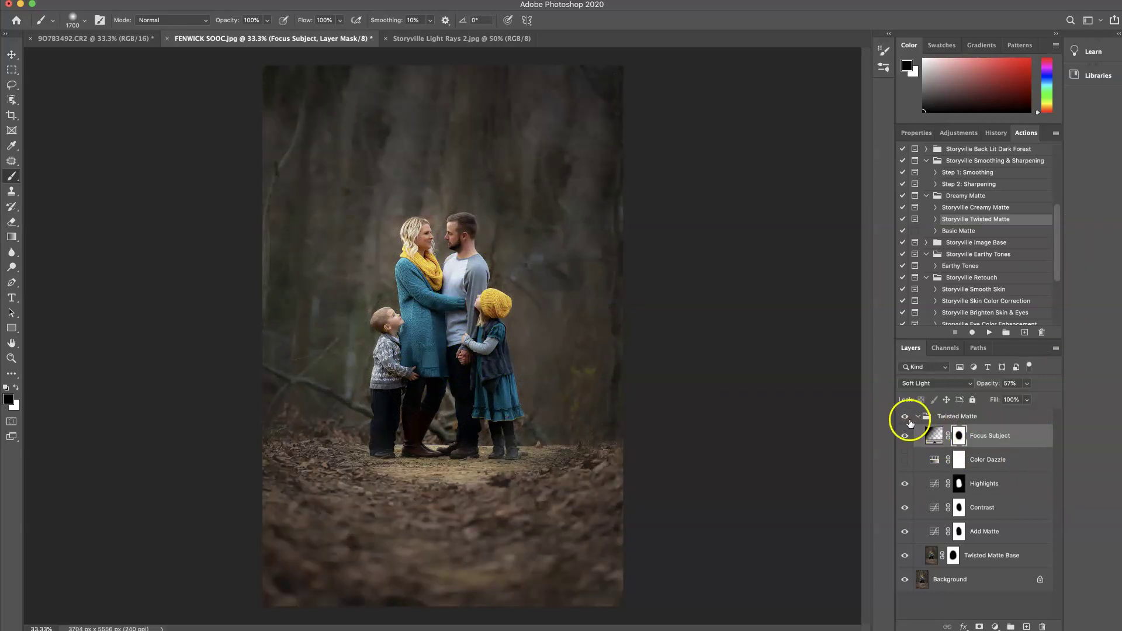
{"action": "left_click", "coordinate": [906, 419]}
{"action": "left_click", "coordinate": [907, 419]}
{"action": "left_click", "coordinate": [149, 0]}
{"action": "left_click", "coordinate": [176, 443]}
{"action": "left_click", "coordinate": [149, 0]}
{"action": "left_click", "coordinate": [176, 443]}
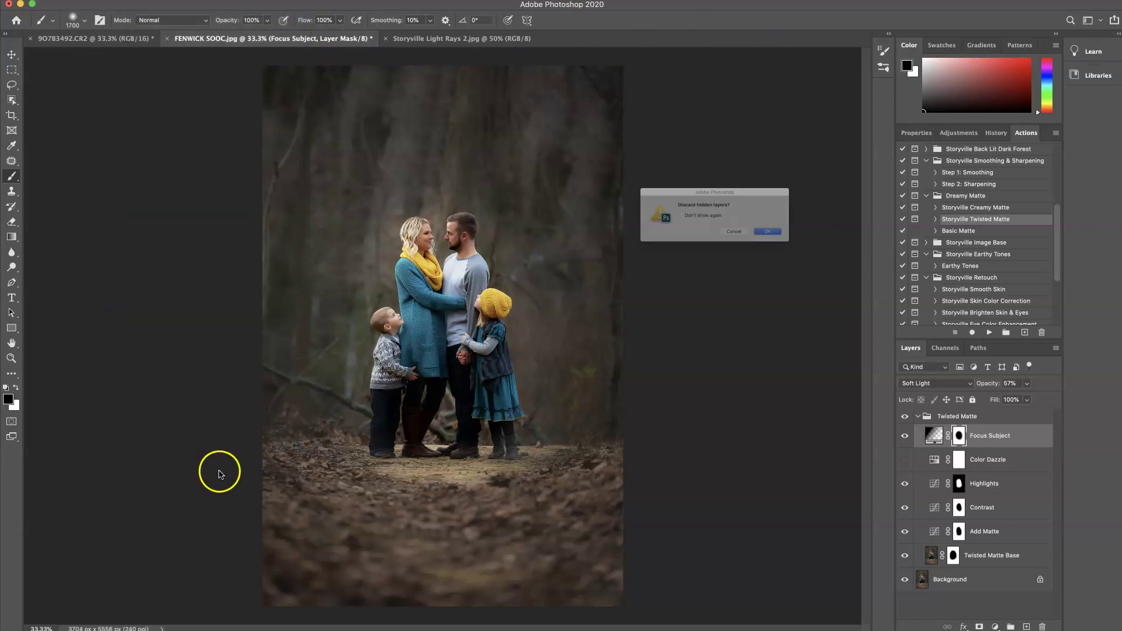
{"action": "left_click", "coordinate": [803, 242]}
{"action": "key", "text": "x"}
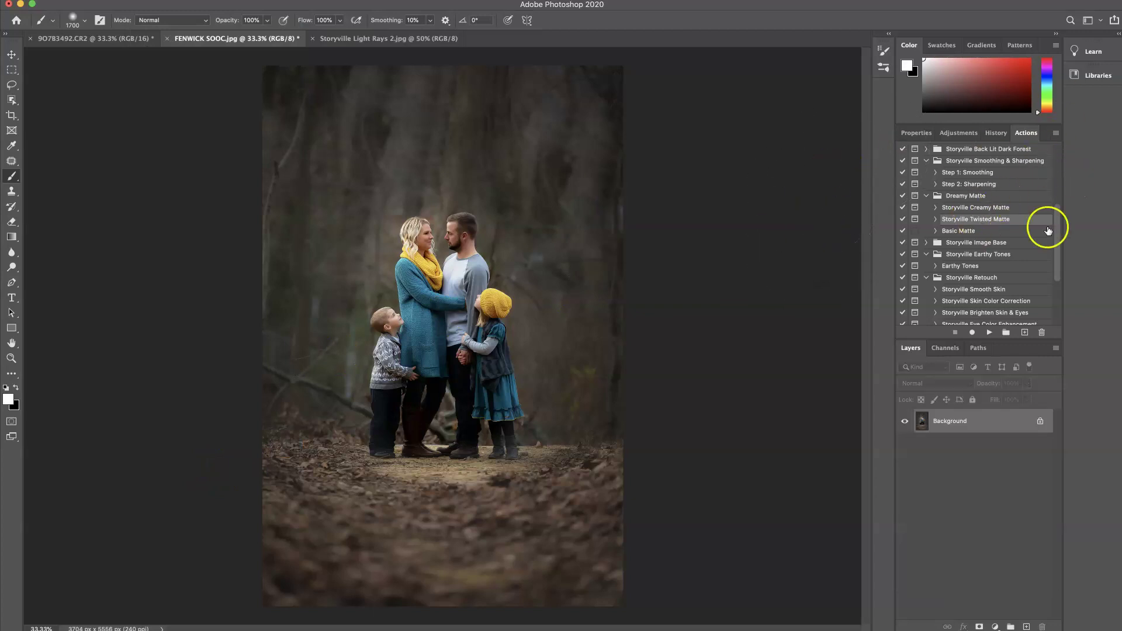
Run the Earthy Tones action from the Storyville Earthy Tones set on the flattened photo
{"action": "left_click", "coordinate": [960, 266]}
{"action": "left_click", "coordinate": [989, 332]}
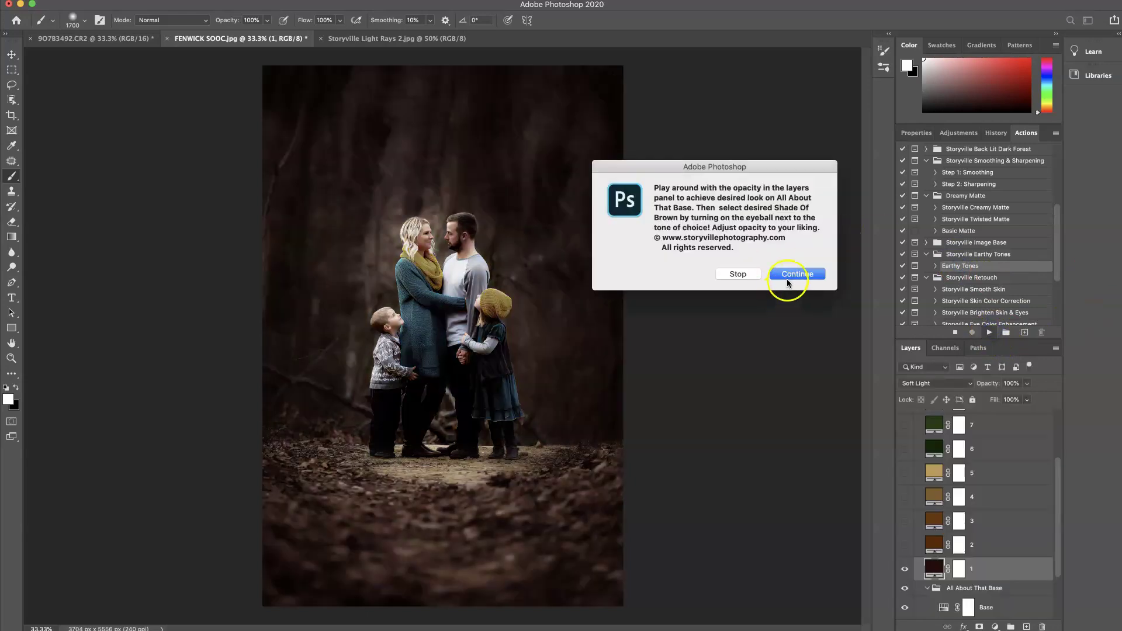
{"action": "left_click", "coordinate": [794, 275]}
Add a white layer mask to the All About That Base group and set the group's opacity to 64%
{"action": "left_click_drag", "start_coordinate": [1057, 525], "coordinate": [1049, 555]}
{"action": "left_click", "coordinate": [969, 518]}
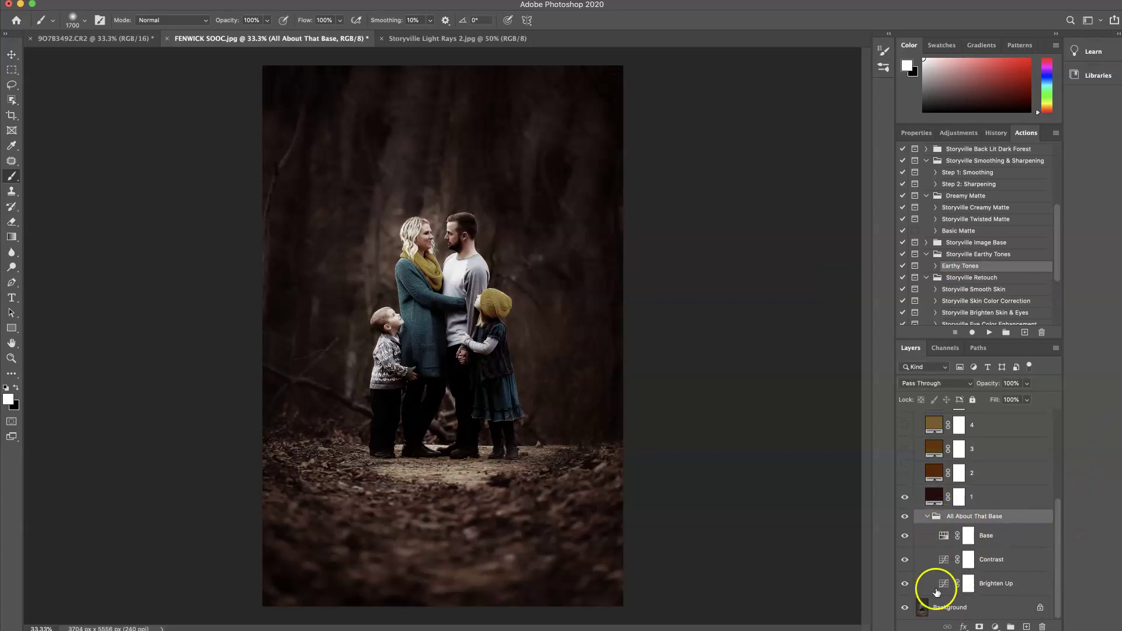
{"action": "left_click", "coordinate": [928, 517]}
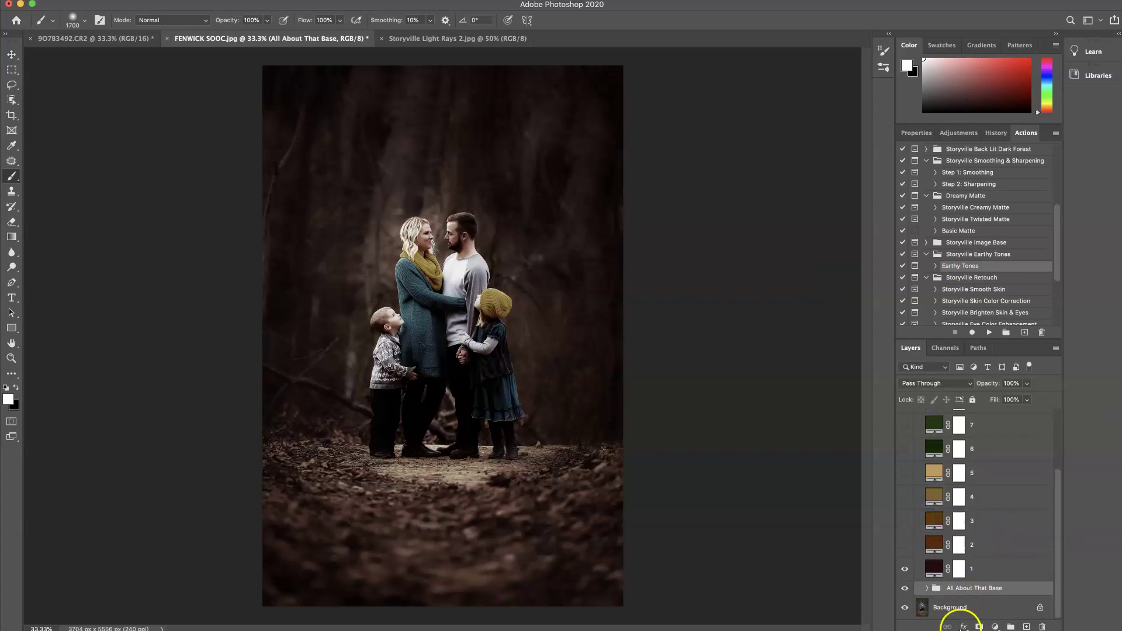
{"action": "left_click", "coordinate": [979, 627]}
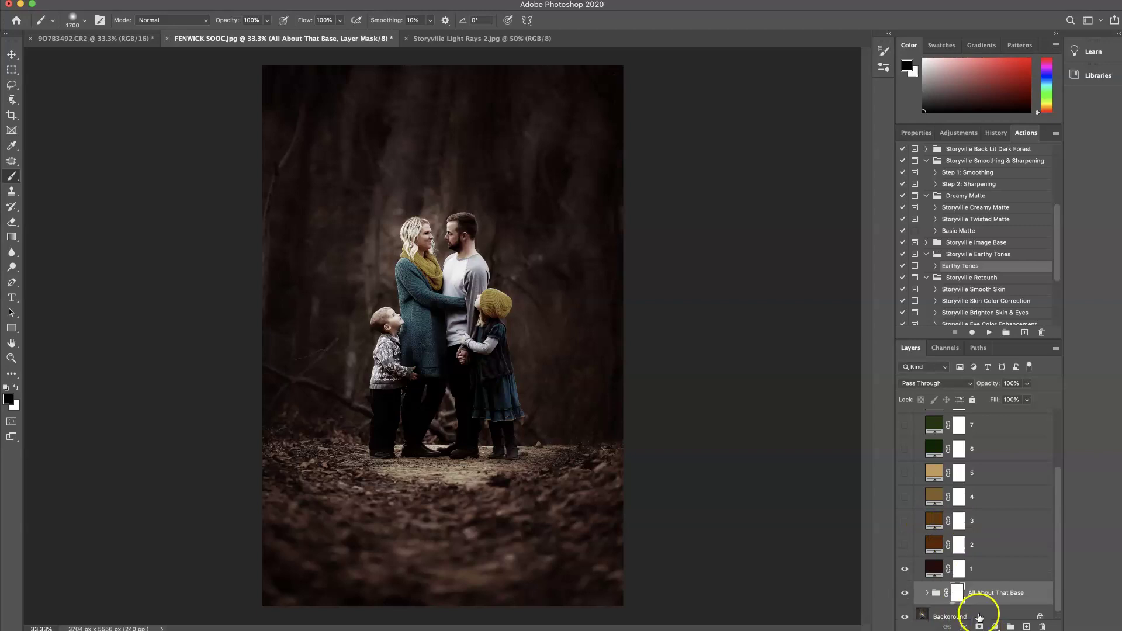
{"action": "left_click_drag", "start_coordinate": [992, 383], "coordinate": [971, 384]}
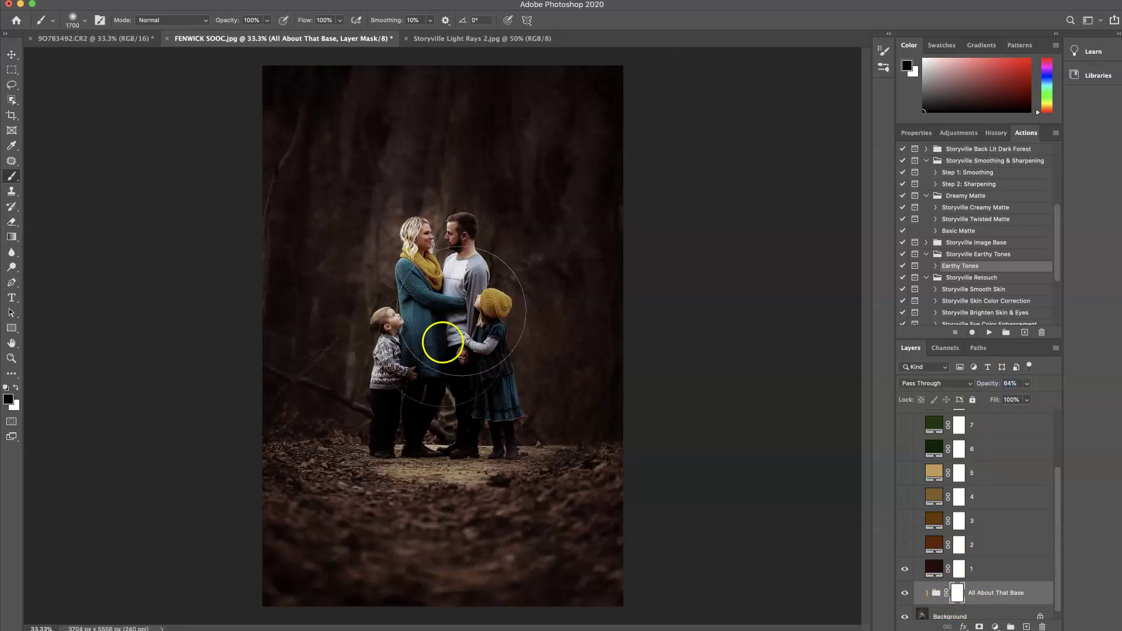
Reduce the brush size to 700 px and hide the dark brown color fill layer 1
{"action": "key", "text": "bracketleft"}
{"action": "key", "text": "bracketleft"}
{"action": "key", "text": "bracketleft"}
{"action": "key", "text": "bracketleft"}
{"action": "key", "text": "bracketleft"}
{"action": "key", "text": "bracketleft"}
{"action": "key", "text": "bracketleft"}
{"action": "key", "text": "bracketleft"}
{"action": "key", "text": "bracketleft"}
{"action": "key", "text": "bracketleft"}
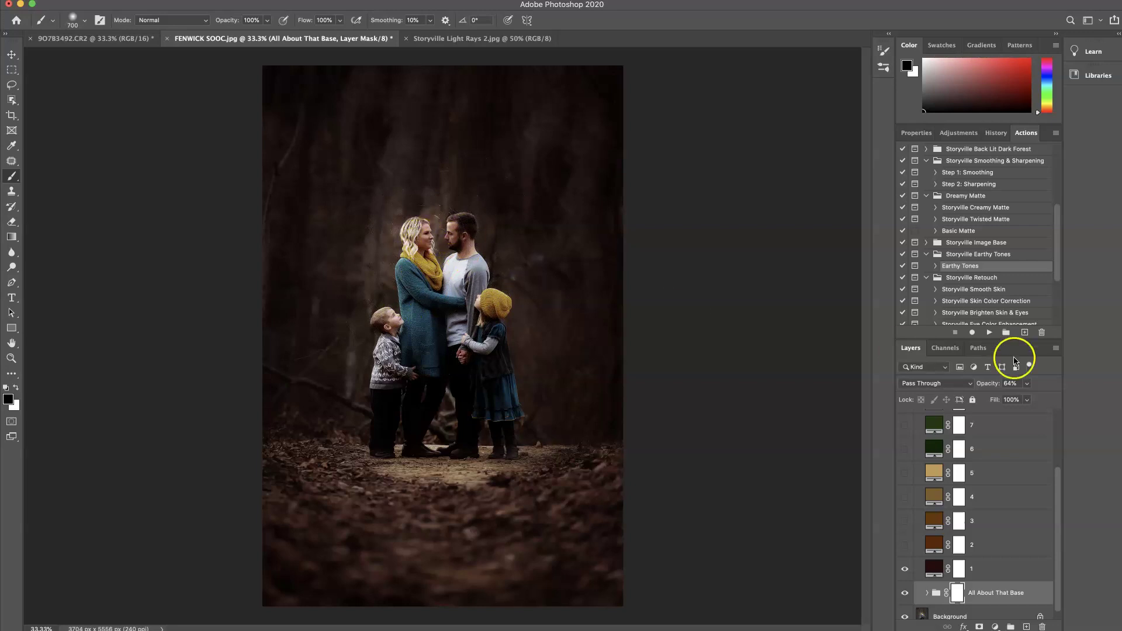
{"action": "left_click", "coordinate": [905, 569]}
Paint black over the couple's heads and upper bodies on the All About That Base mask with a 200 px brush
{"action": "key", "text": "bracketleft"}
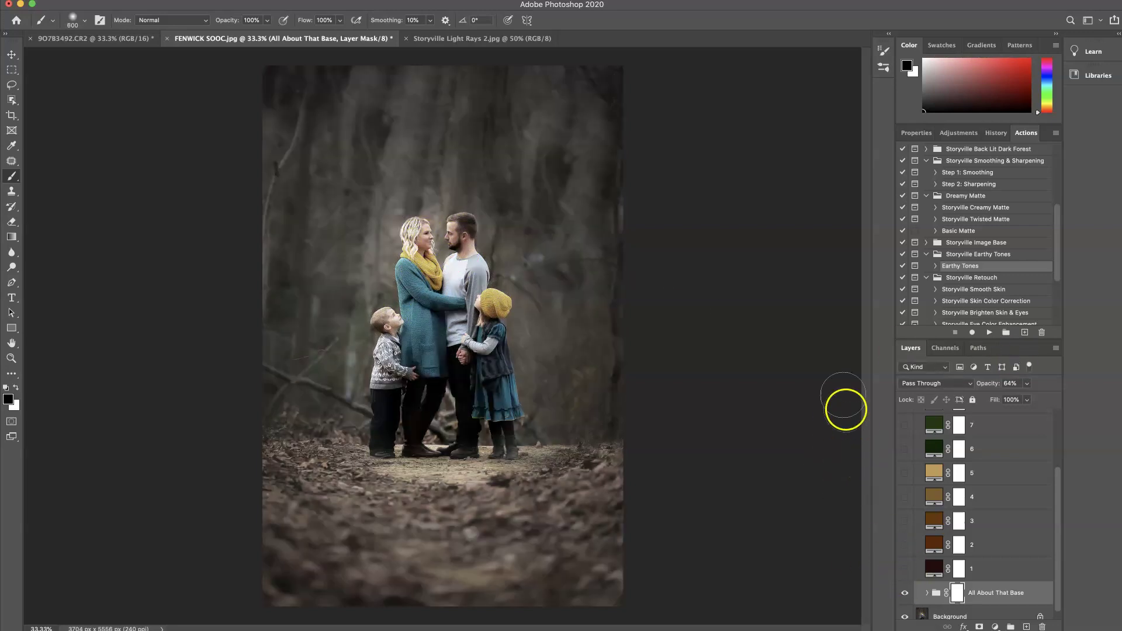
{"action": "key", "text": "super+plus"}
{"action": "key", "text": "bracketleft"}
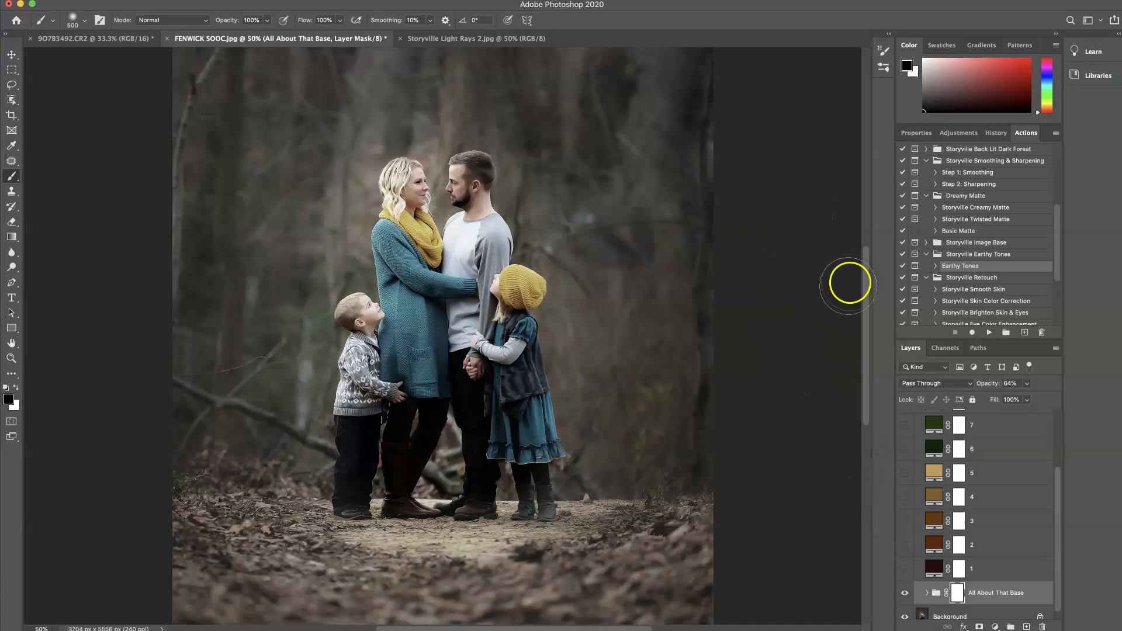
{"action": "scroll", "coordinate": [865, 263], "scroll_direction": "up", "scroll_amount": 3}
{"action": "key", "text": "bracketleft"}
{"action": "key", "text": "bracketleft"}
{"action": "key", "text": "bracketleft"}
{"action": "left_click_drag", "start_coordinate": [406, 235], "coordinate": [410, 237]}
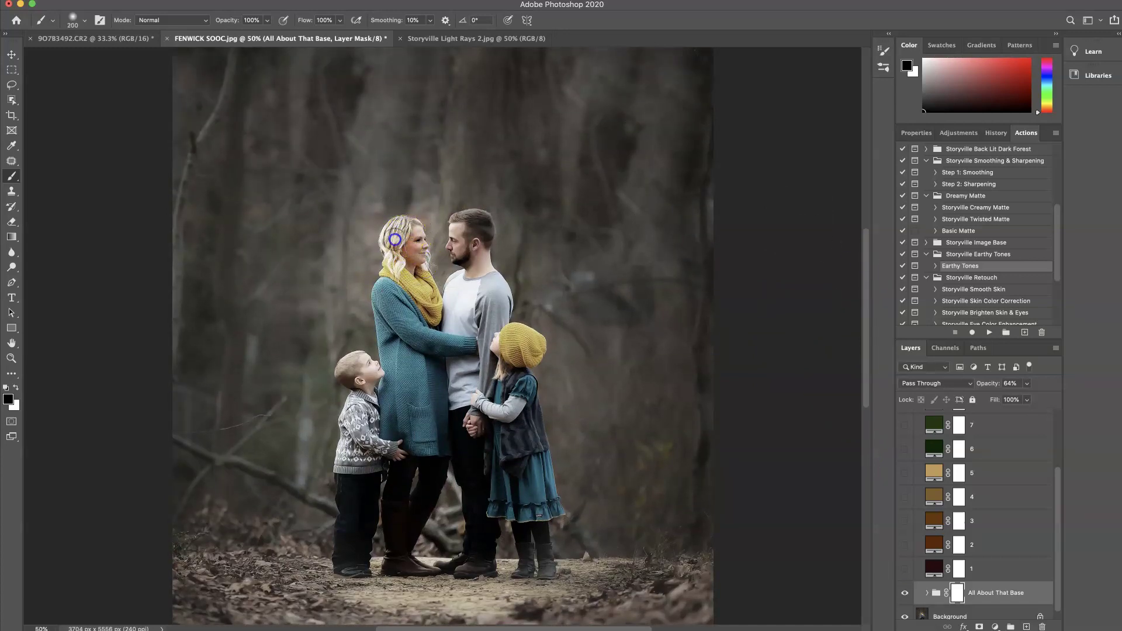
{"action": "mouse_move", "coordinate": [400, 247]}
{"action": "left_mouse_down"}
{"action": "mouse_move", "coordinate": [406, 321]}
{"action": "mouse_move", "coordinate": [421, 346]}
{"action": "mouse_move", "coordinate": [429, 281]}
{"action": "mouse_move", "coordinate": [425, 291]}
{"action": "left_mouse_up"}
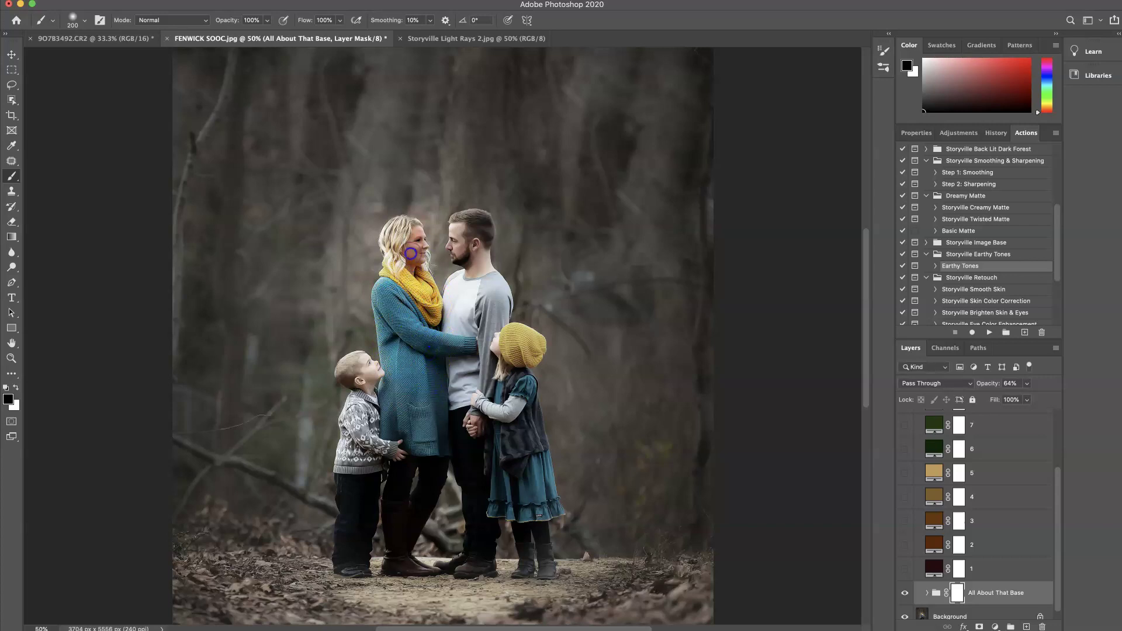
{"action": "left_click_drag", "start_coordinate": [402, 240], "coordinate": [463, 236]}
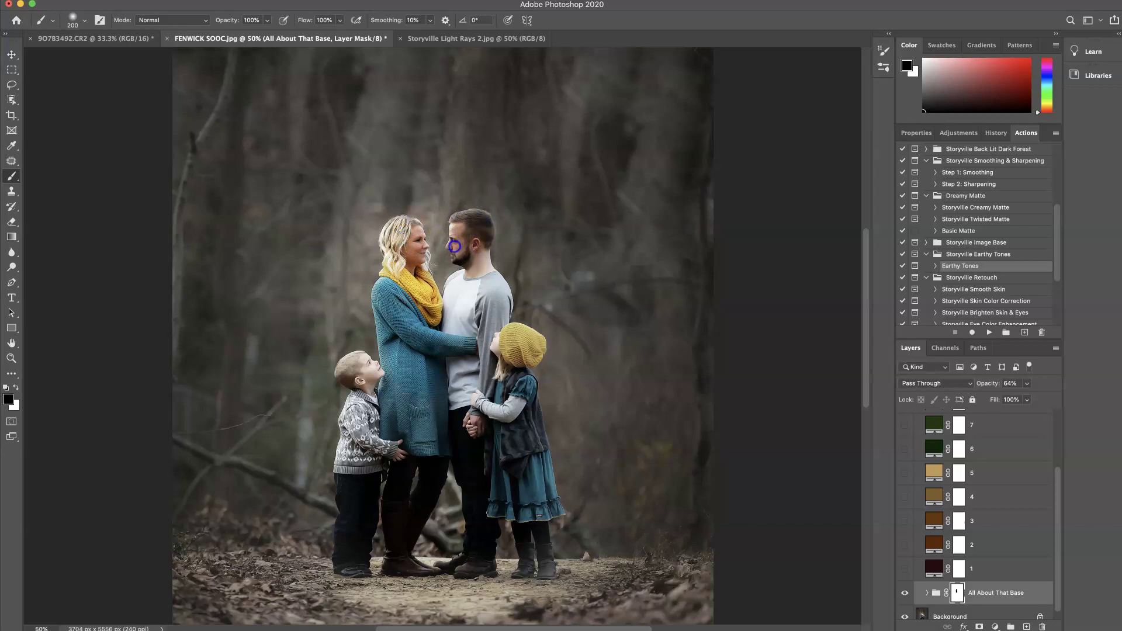
{"action": "mouse_move", "coordinate": [482, 269]}
{"action": "left_mouse_down"}
{"action": "mouse_move", "coordinate": [495, 319]}
{"action": "mouse_move", "coordinate": [532, 351]}
{"action": "mouse_move", "coordinate": [497, 310]}
{"action": "mouse_move", "coordinate": [431, 388]}
{"action": "mouse_move", "coordinate": [420, 297]}
{"action": "mouse_move", "coordinate": [394, 361]}
{"action": "left_mouse_up"}
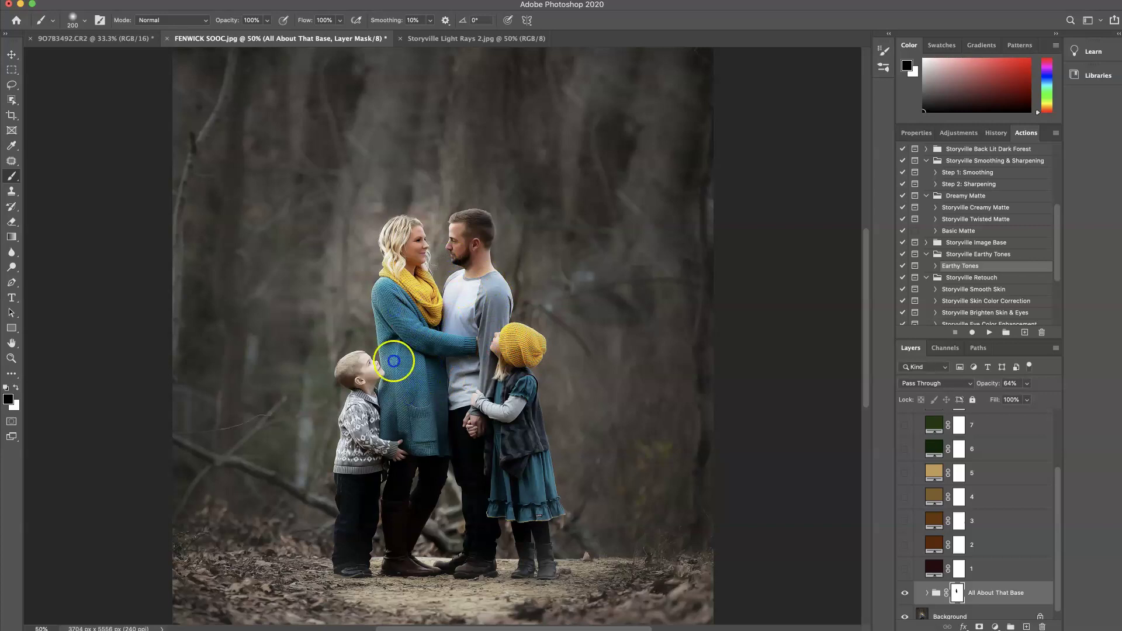
Paint black over the two children and the family's legs and boots on the All About That Base mask
{"action": "mouse_move", "coordinate": [381, 308]}
{"action": "left_mouse_down"}
{"action": "mouse_move", "coordinate": [397, 430]}
{"action": "mouse_move", "coordinate": [438, 412]}
{"action": "mouse_move", "coordinate": [379, 455]}
{"action": "mouse_move", "coordinate": [358, 422]}
{"action": "mouse_move", "coordinate": [368, 381]}
{"action": "left_mouse_up"}
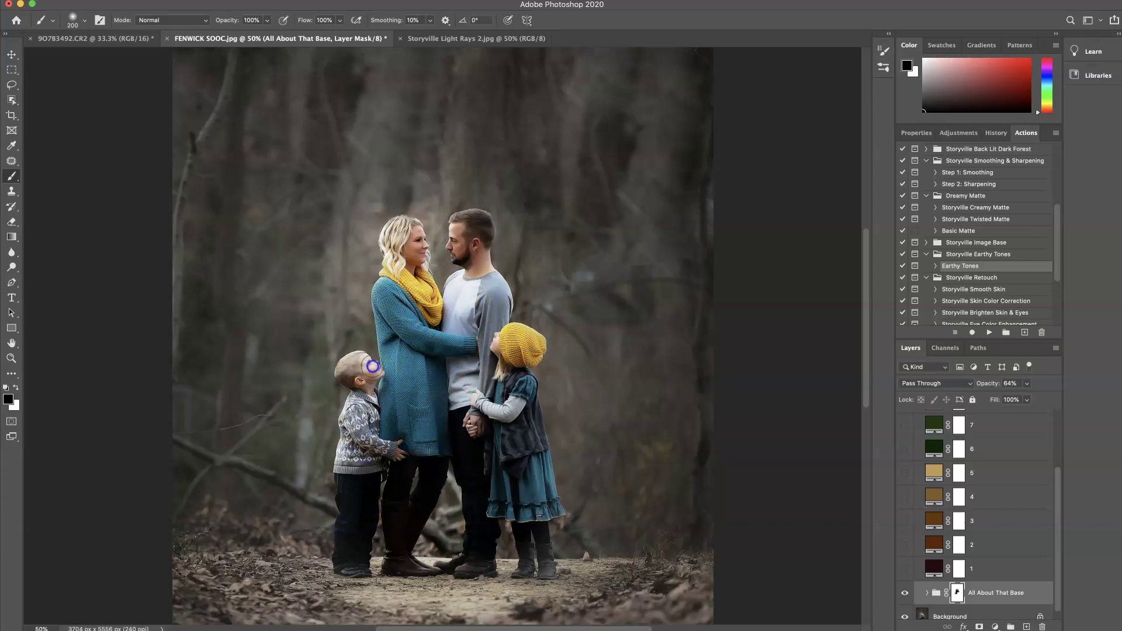
{"action": "left_click_drag", "start_coordinate": [363, 431], "coordinate": [358, 453]}
{"action": "left_click", "coordinate": [398, 469]}
{"action": "left_click_drag", "start_coordinate": [413, 549], "coordinate": [402, 565]}
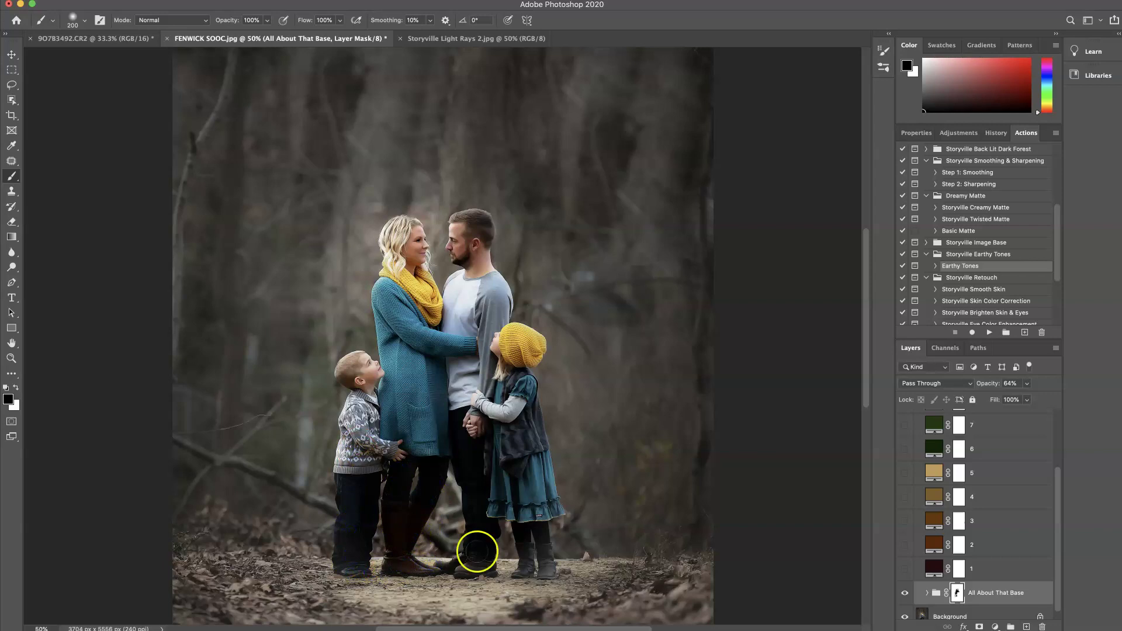
{"action": "mouse_move", "coordinate": [482, 517]}
{"action": "left_mouse_down"}
{"action": "mouse_move", "coordinate": [480, 458]}
{"action": "mouse_move", "coordinate": [458, 400]}
{"action": "mouse_move", "coordinate": [481, 446]}
{"action": "mouse_move", "coordinate": [507, 402]}
{"action": "left_mouse_up"}
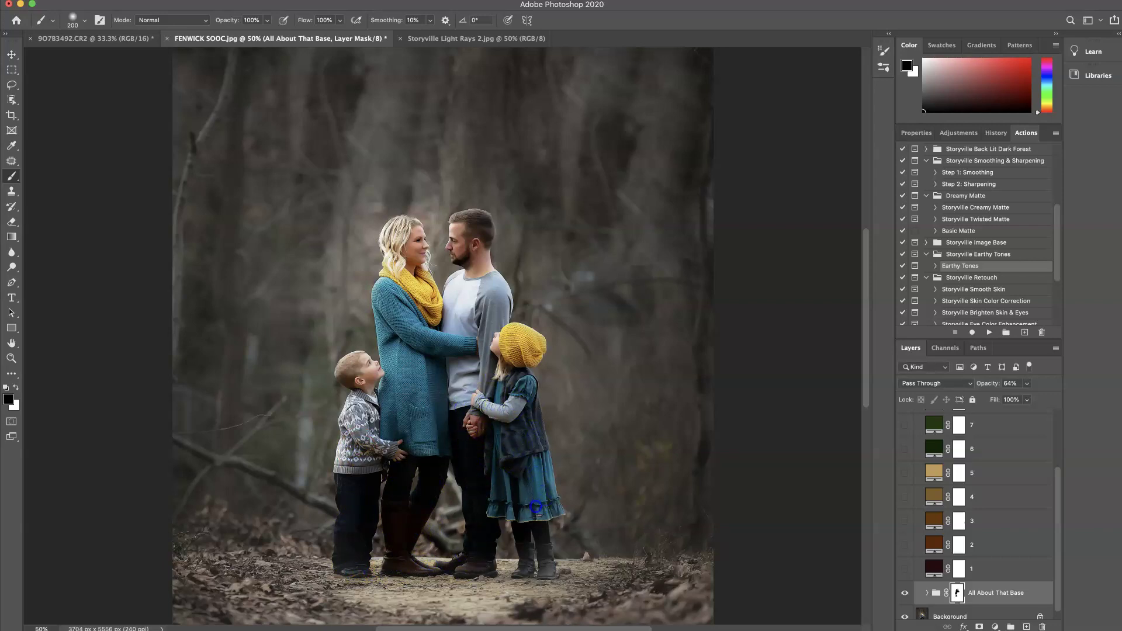
{"action": "left_click_drag", "start_coordinate": [471, 431], "coordinate": [500, 375]}
Use the red mask overlay to fill missed spots on the family's hair, coat and clothing with black, and turn the overlay off
{"action": "key", "text": "backslash"}
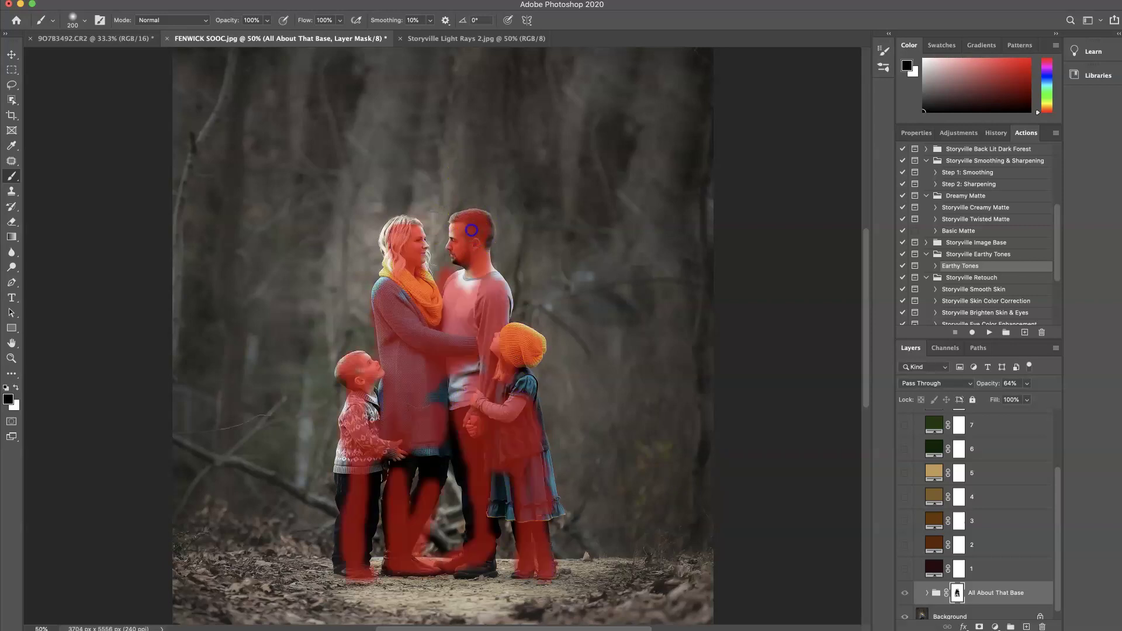
{"action": "left_click", "coordinate": [405, 227]}
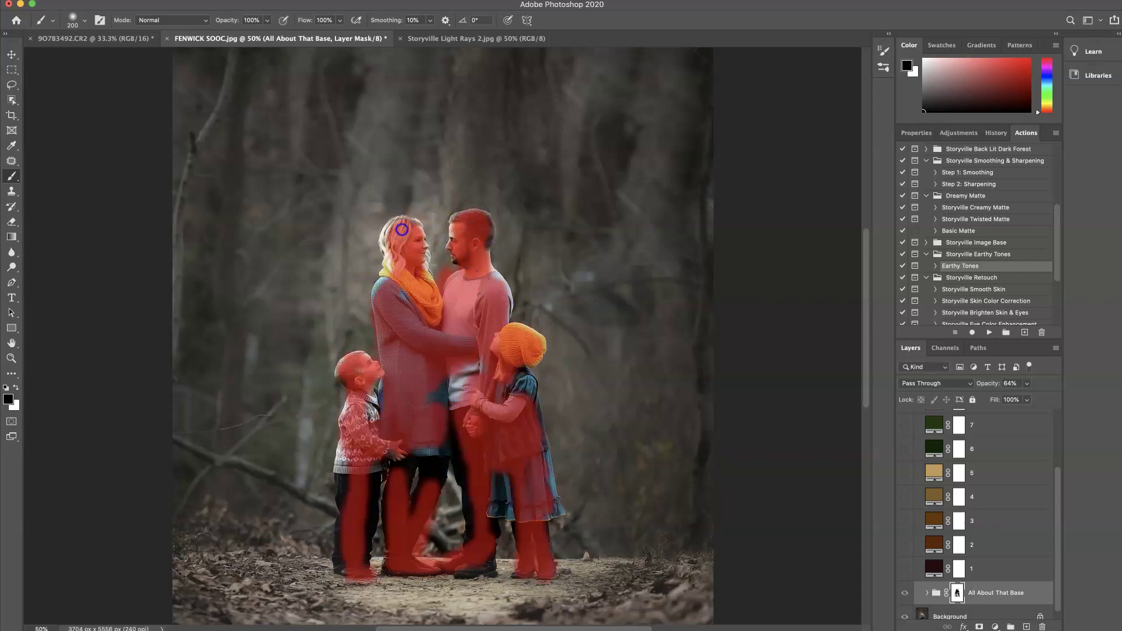
{"action": "mouse_move", "coordinate": [389, 231]}
{"action": "left_mouse_down"}
{"action": "mouse_move", "coordinate": [409, 252]}
{"action": "mouse_move", "coordinate": [394, 242]}
{"action": "mouse_move", "coordinate": [413, 228]}
{"action": "mouse_move", "coordinate": [424, 254]}
{"action": "mouse_move", "coordinate": [410, 214]}
{"action": "left_mouse_up"}
{"action": "mouse_move", "coordinate": [436, 380]}
{"action": "left_mouse_down"}
{"action": "mouse_move", "coordinate": [434, 427]}
{"action": "mouse_move", "coordinate": [466, 351]}
{"action": "mouse_move", "coordinate": [431, 485]}
{"action": "left_mouse_up"}
{"action": "mouse_move", "coordinate": [411, 435]}
{"action": "left_mouse_down"}
{"action": "mouse_move", "coordinate": [399, 473]}
{"action": "mouse_move", "coordinate": [390, 432]}
{"action": "mouse_move", "coordinate": [357, 558]}
{"action": "mouse_move", "coordinate": [355, 465]}
{"action": "left_mouse_up"}
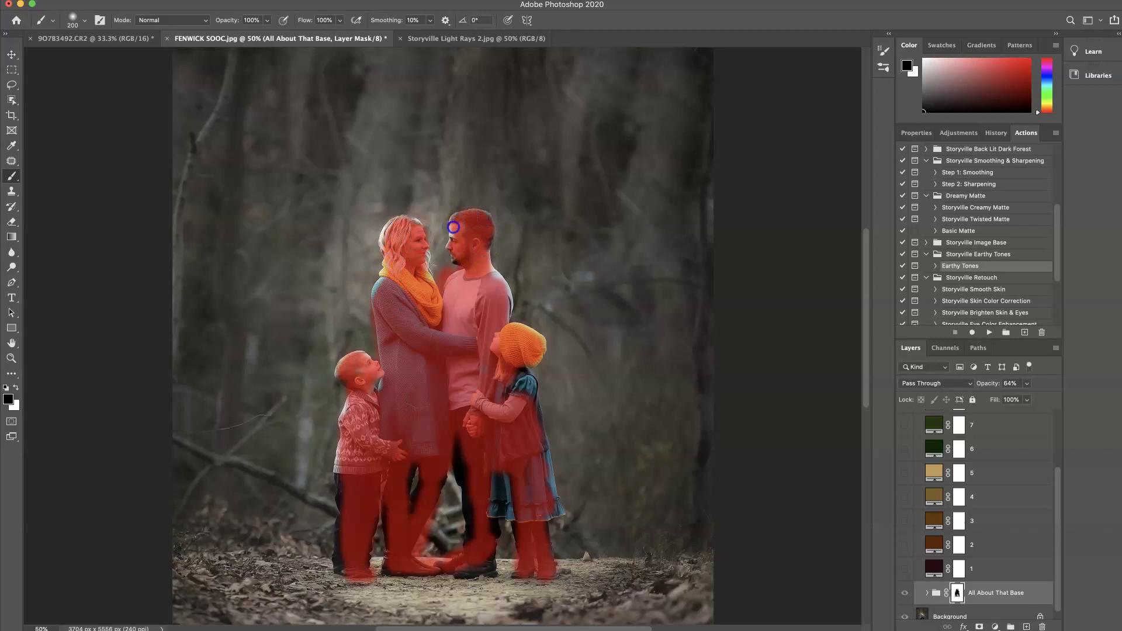
{"action": "left_click_drag", "start_coordinate": [497, 299], "coordinate": [500, 302]}
{"action": "left_click_drag", "start_coordinate": [507, 400], "coordinate": [516, 400]}
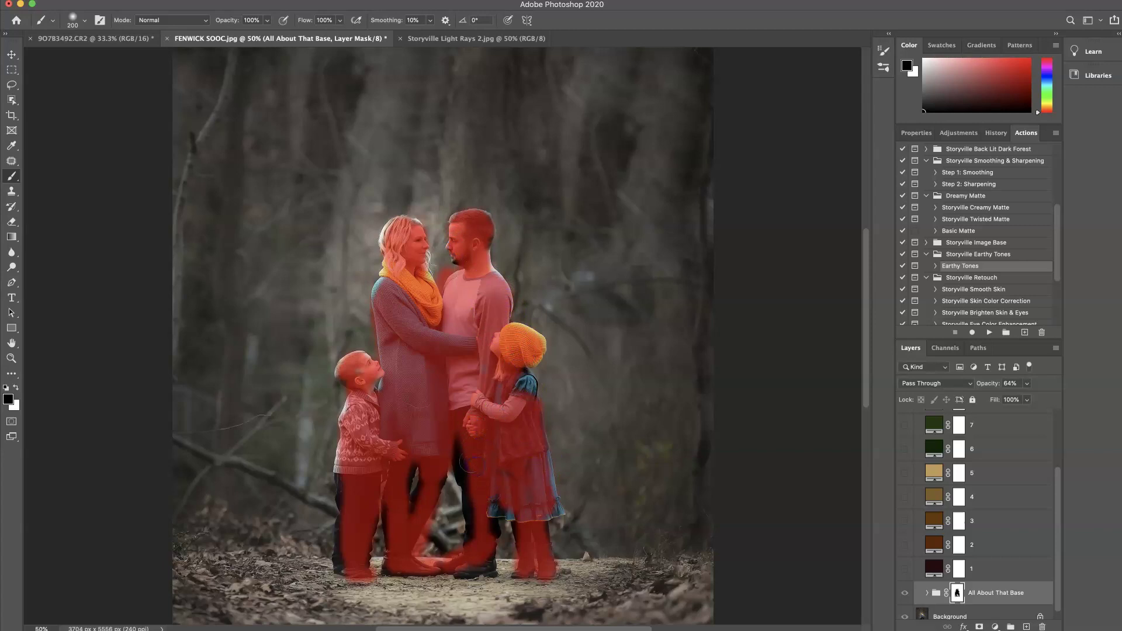
{"action": "key", "text": "backslash"}
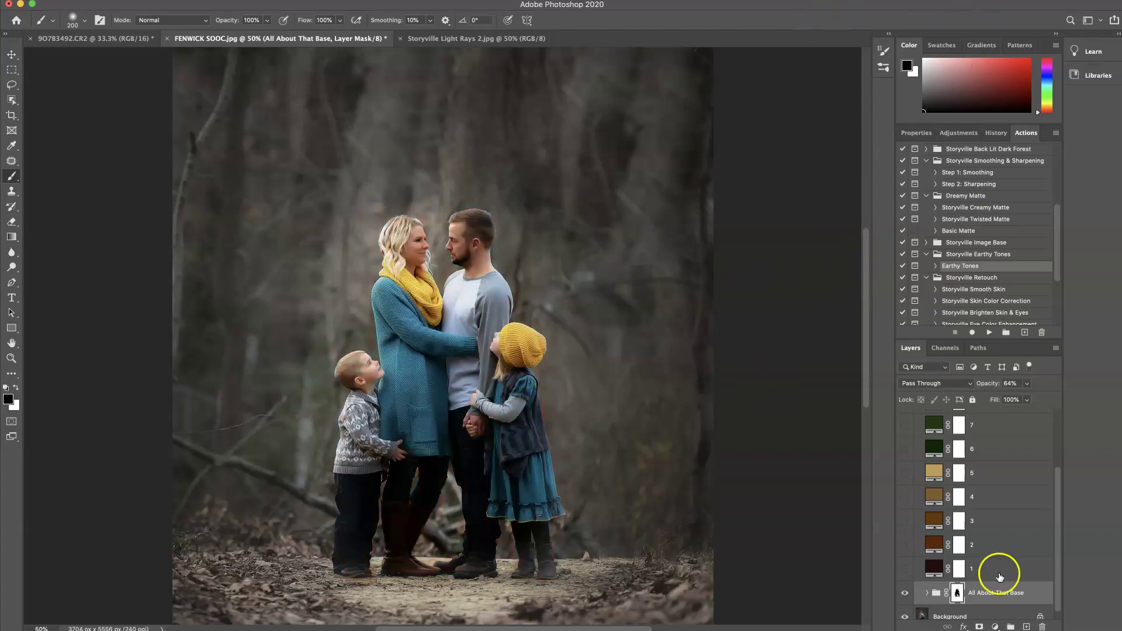
Show color fill layer 2 and replace its mask with the mask of the All About That Base group
{"action": "mouse_move", "coordinate": [1057, 485]}
{"action": "left_mouse_down"}
{"action": "mouse_move", "coordinate": [1060, 461]}
{"action": "mouse_move", "coordinate": [1064, 503]}
{"action": "left_mouse_up"}
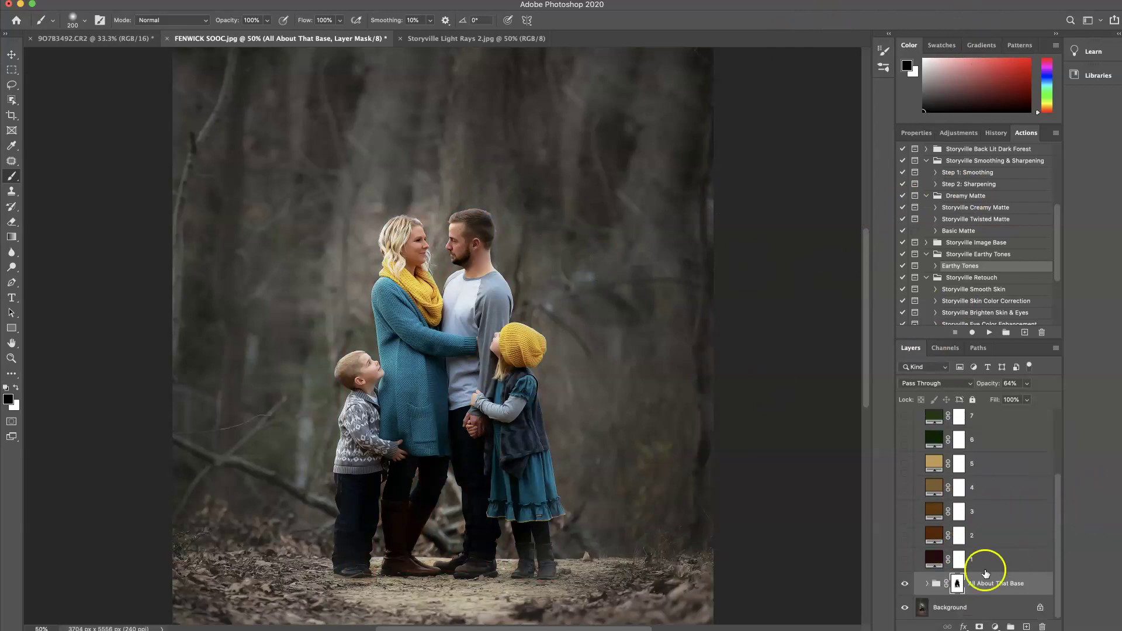
{"action": "left_click", "coordinate": [905, 536]}
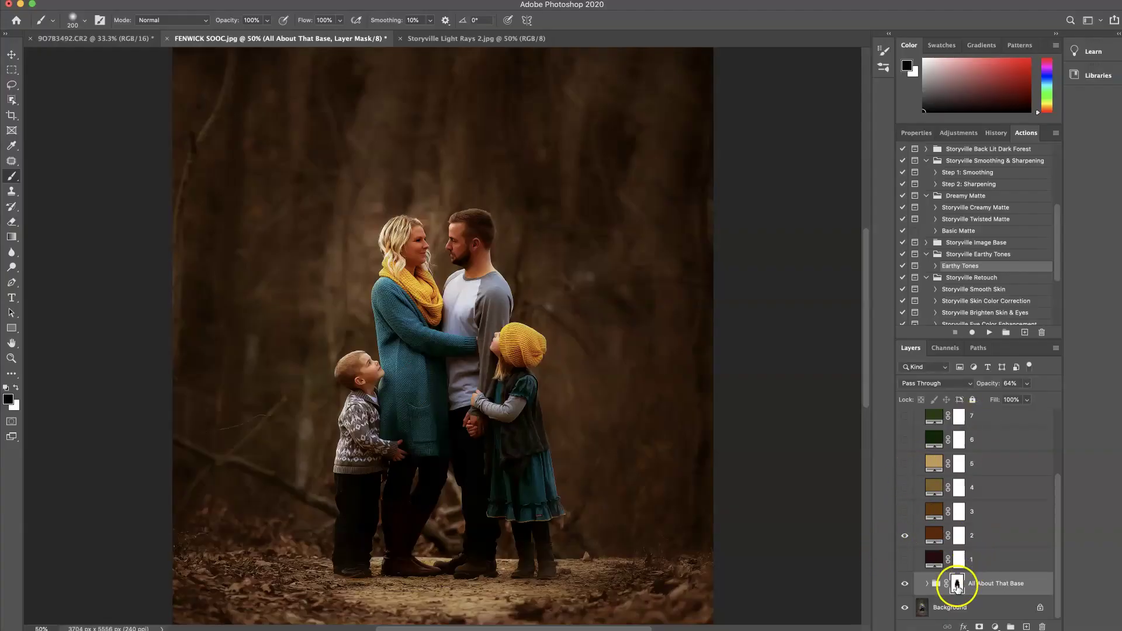
{"action": "left_click_drag", "start_coordinate": [957, 587], "coordinate": [960, 538]}
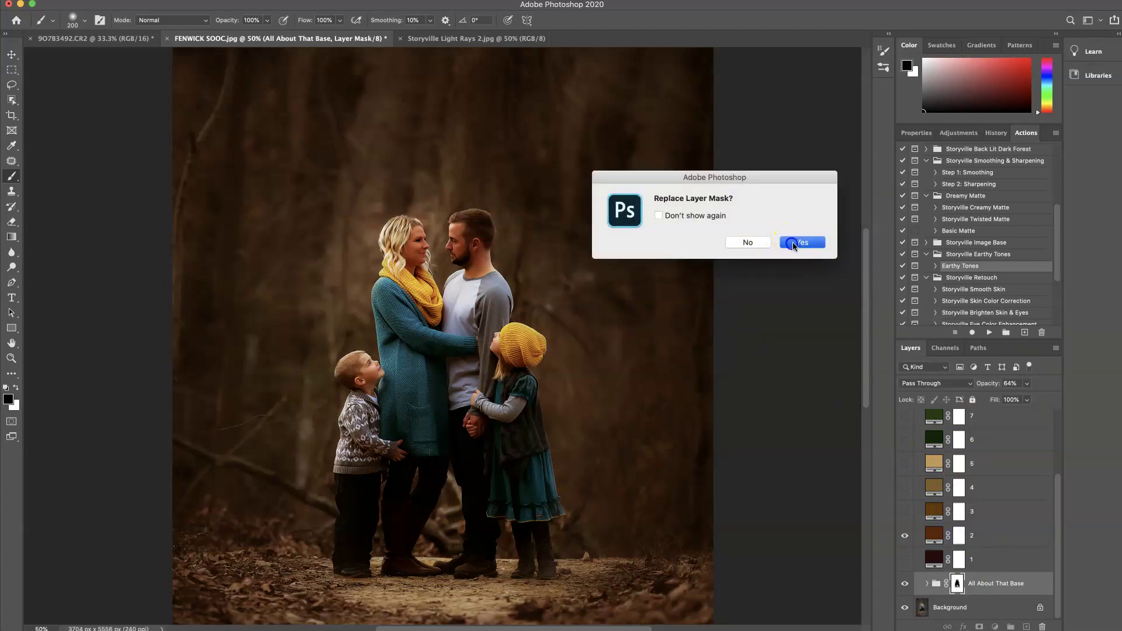
{"action": "left_click", "coordinate": [793, 242]}
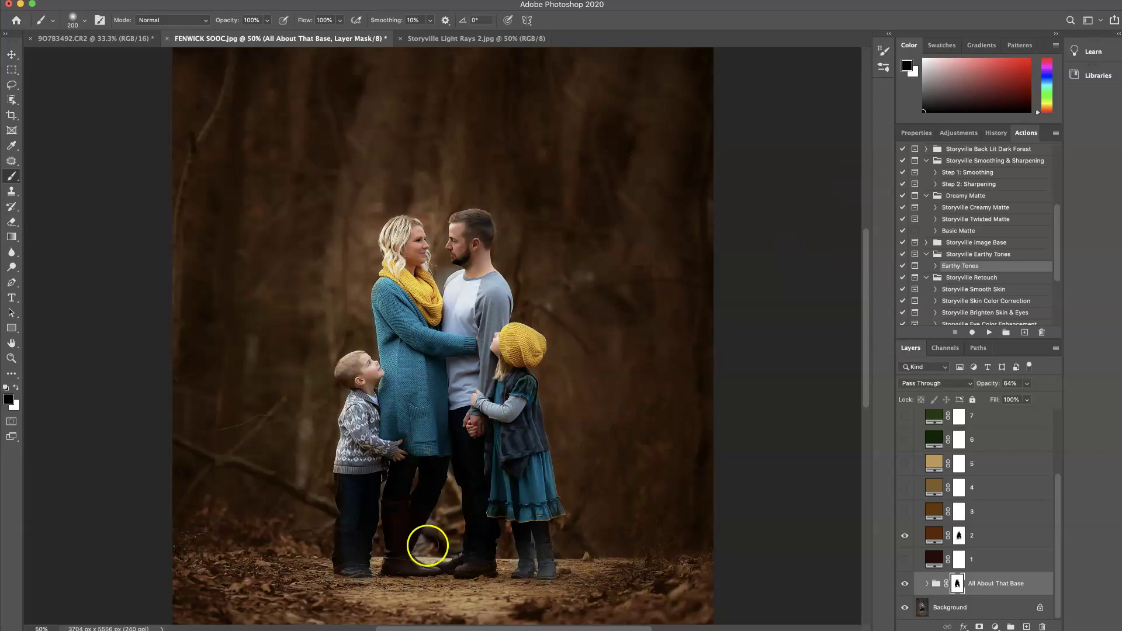
Paint white on color fill layer 2's mask over the family's legs, pants and boots with a 125 px brush
{"action": "key", "text": "x"}
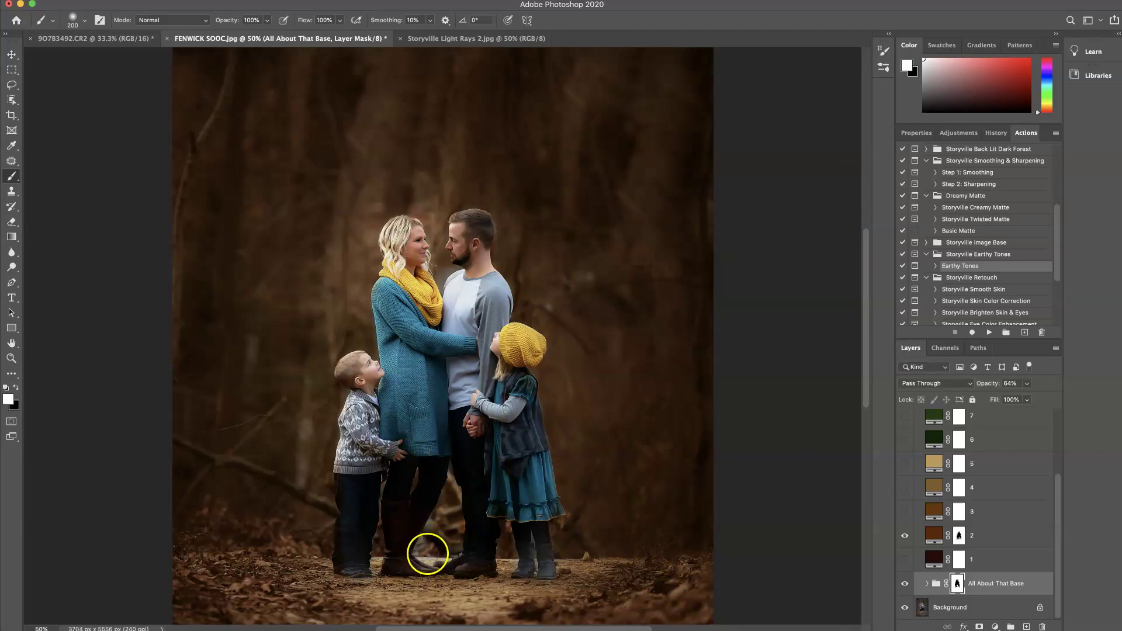
{"action": "key", "text": "bracketleft"}
{"action": "key", "text": "bracketleft"}
{"action": "key", "text": "bracketleft"}
{"action": "left_click", "coordinate": [960, 536]}
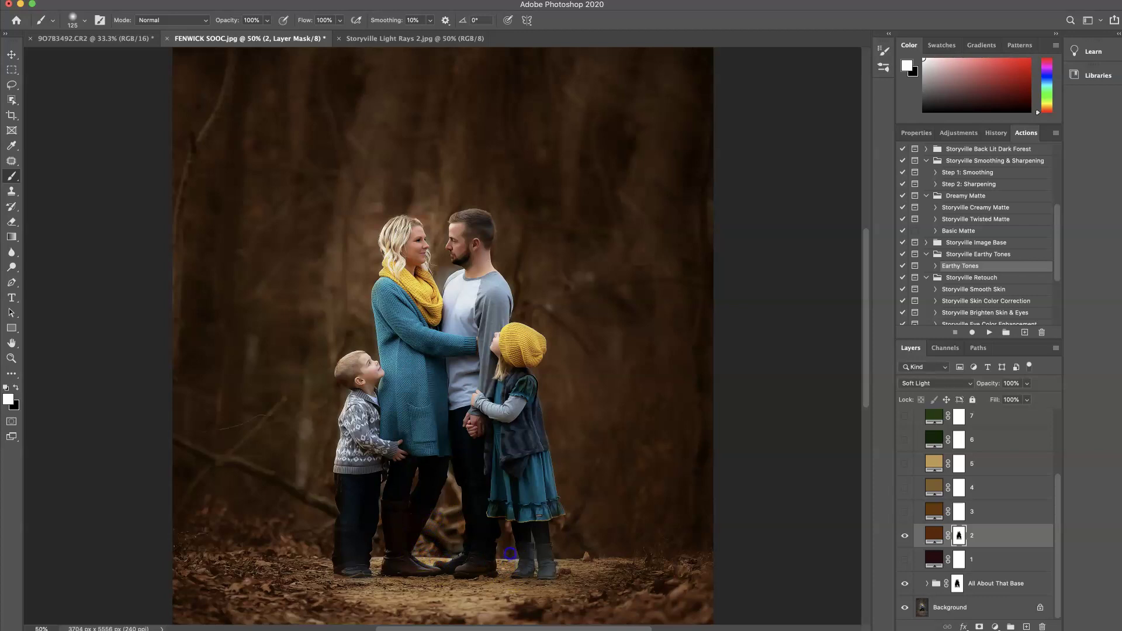
{"action": "left_click_drag", "start_coordinate": [538, 569], "coordinate": [533, 565]}
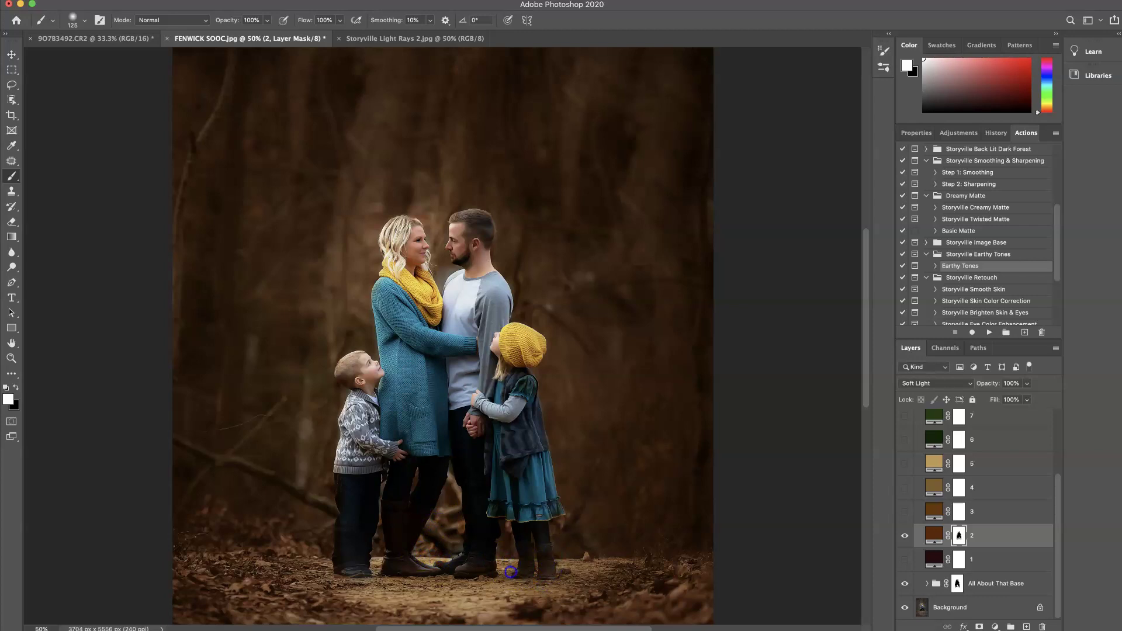
{"action": "left_click", "coordinate": [430, 566]}
{"action": "left_click_drag", "start_coordinate": [353, 539], "coordinate": [345, 516]}
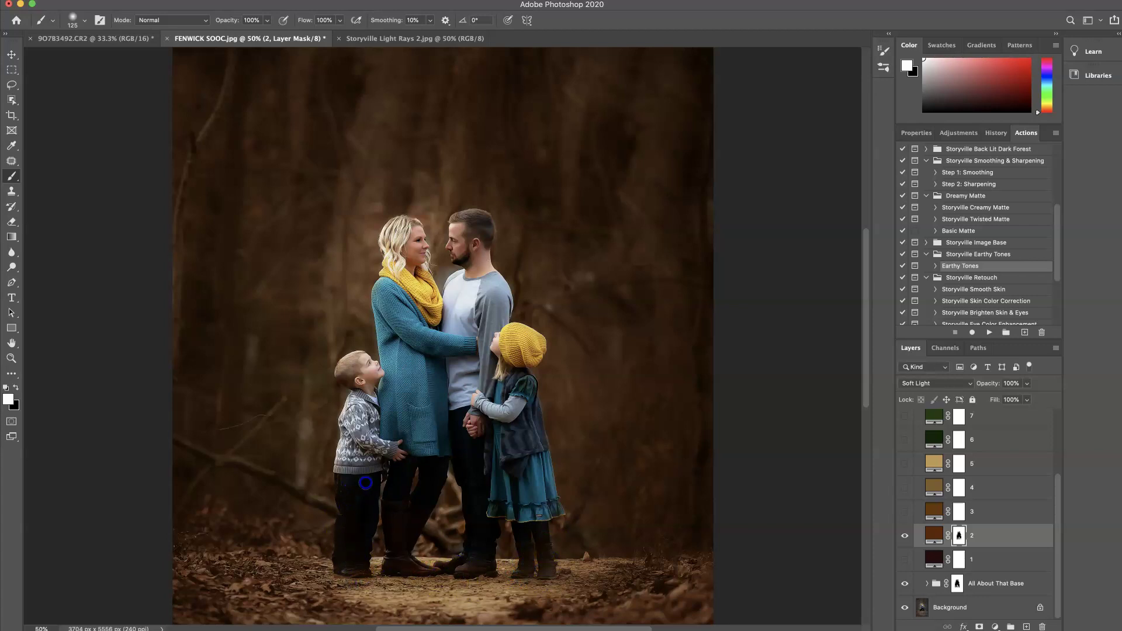
{"action": "mouse_move", "coordinate": [437, 488]}
{"action": "left_mouse_down"}
{"action": "mouse_move", "coordinate": [431, 562]}
{"action": "mouse_move", "coordinate": [486, 555]}
{"action": "left_mouse_up"}
Paint black on layer 2's mask over the boy's sweater and the girl's hat and clothing, and set the layer's opacity to 75%
{"action": "key", "text": "x"}
{"action": "left_click", "coordinate": [358, 438]}
{"action": "left_click_drag", "start_coordinate": [493, 366], "coordinate": [502, 353]}
{"action": "left_click_drag", "start_coordinate": [505, 455], "coordinate": [526, 429]}
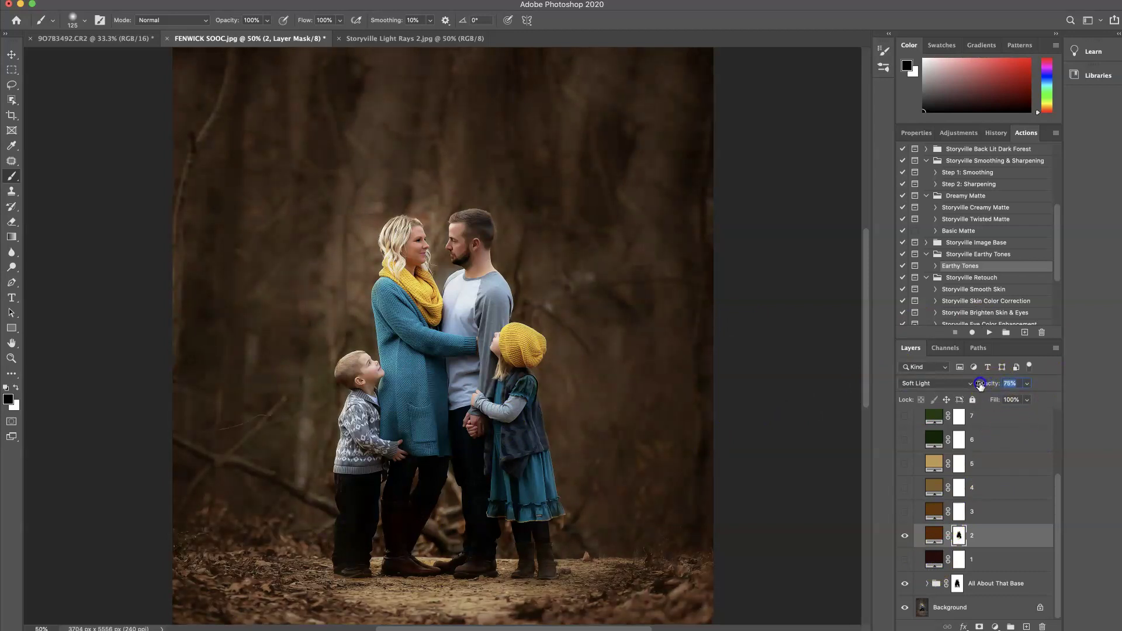
Compare the whole photo with and without the Storyville Earthy Tones group
{"action": "key", "text": "super+minus"}
{"action": "left_click", "coordinate": [1060, 444]}
{"action": "left_click", "coordinate": [1061, 445]}
{"action": "left_click", "coordinate": [906, 417]}
{"action": "left_click", "coordinate": [907, 417]}
{"action": "left_click", "coordinate": [906, 417]}
{"action": "left_click", "coordinate": [907, 418]}
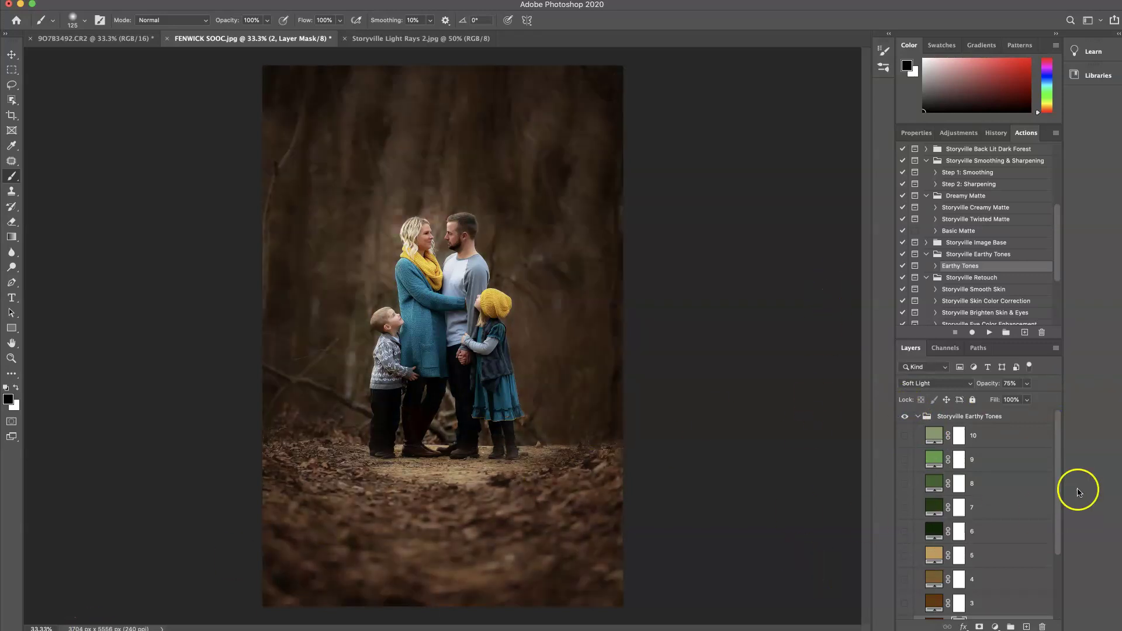
{"action": "left_click", "coordinate": [903, 417]}
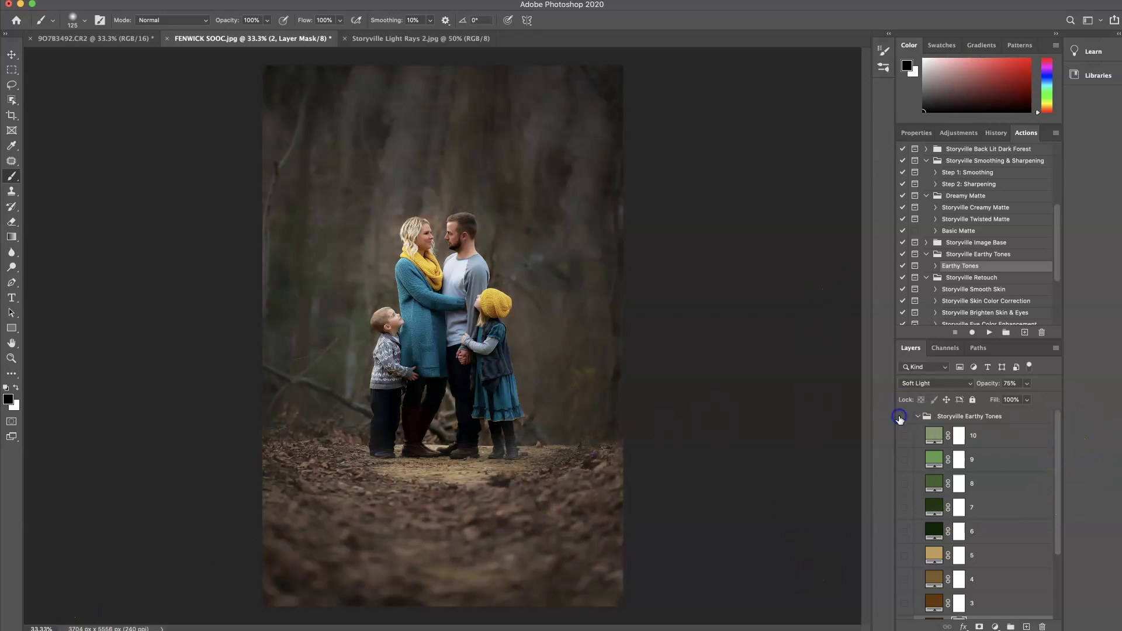
{"action": "left_click", "coordinate": [903, 417]}
Collapse the Storyville Earthy Tones group and flatten the image, discarding hidden layers
{"action": "left_click", "coordinate": [919, 418]}
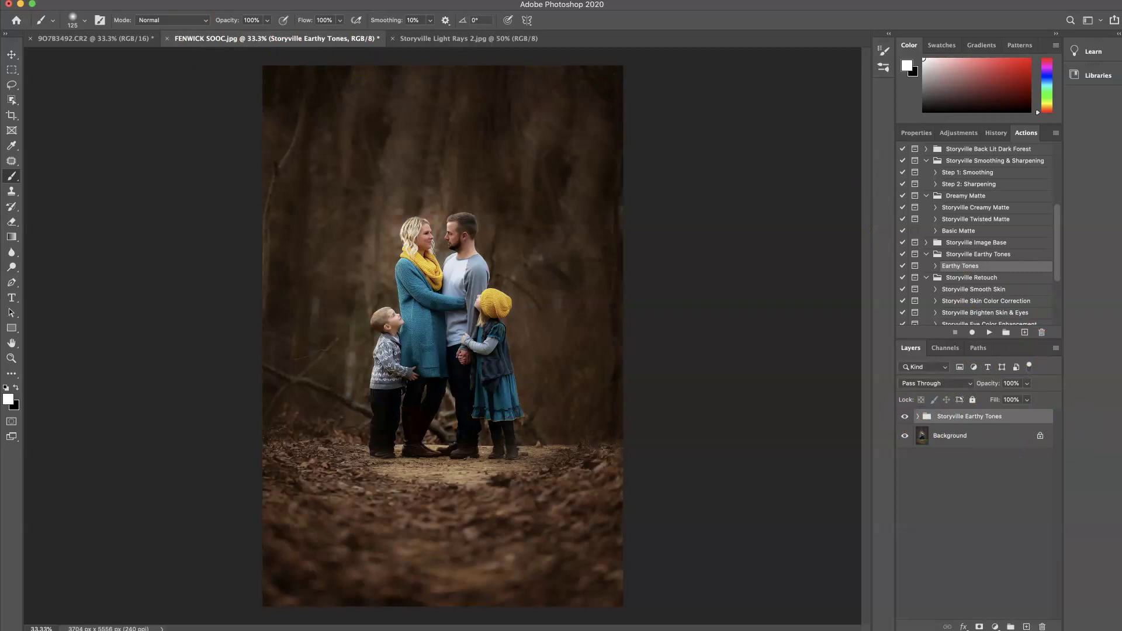
{"action": "left_click", "coordinate": [145, 0]}
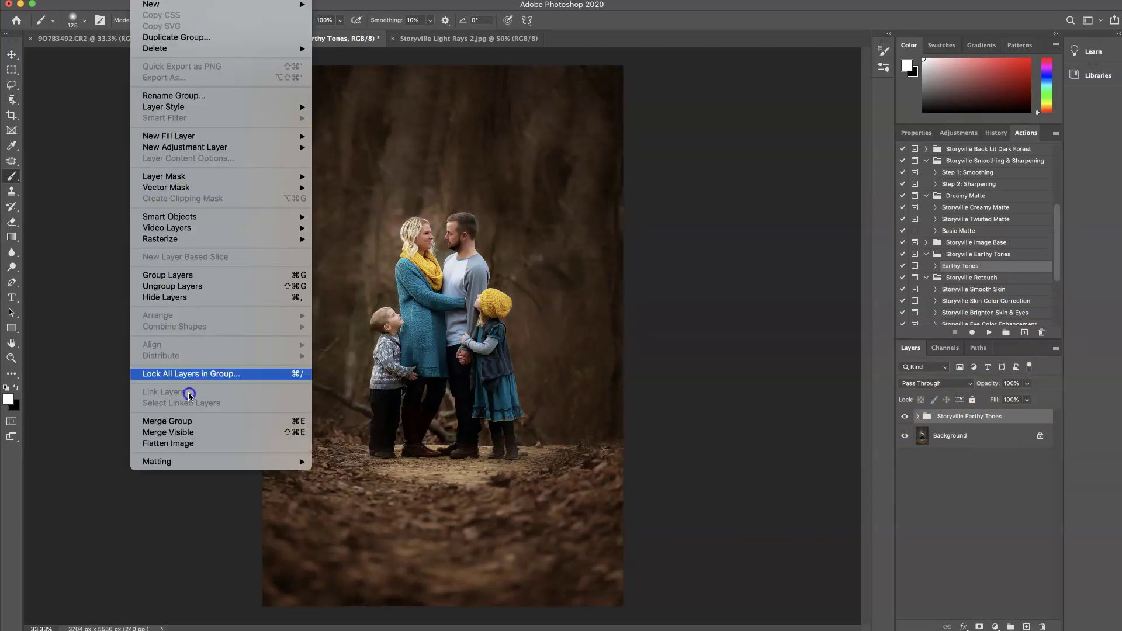
{"action": "left_click", "coordinate": [195, 443]}
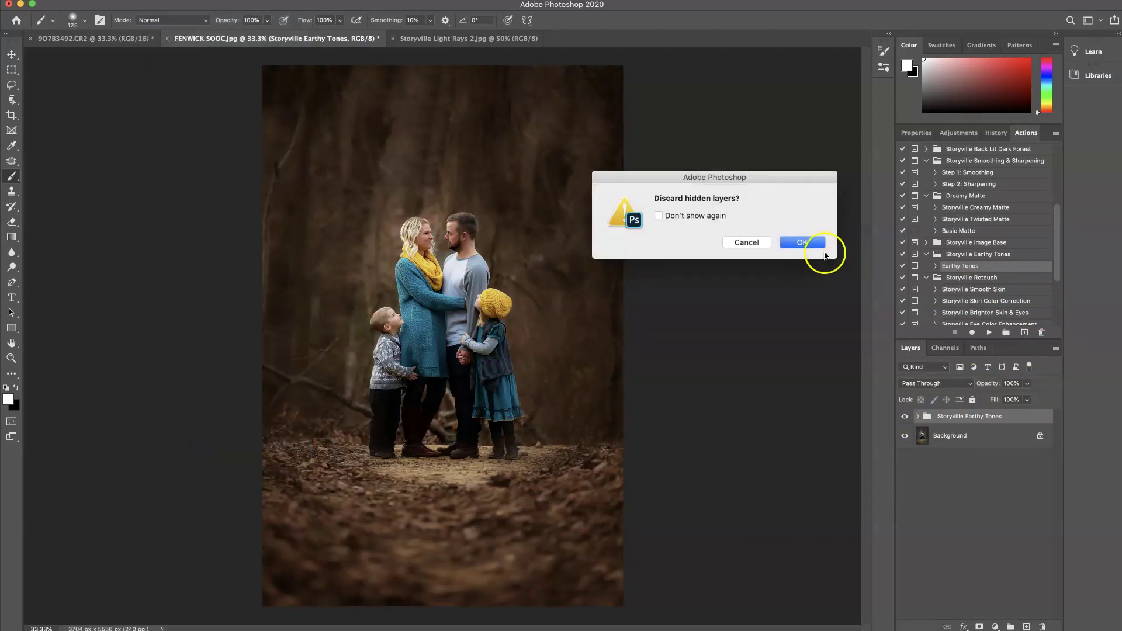
{"action": "left_click", "coordinate": [802, 244]}
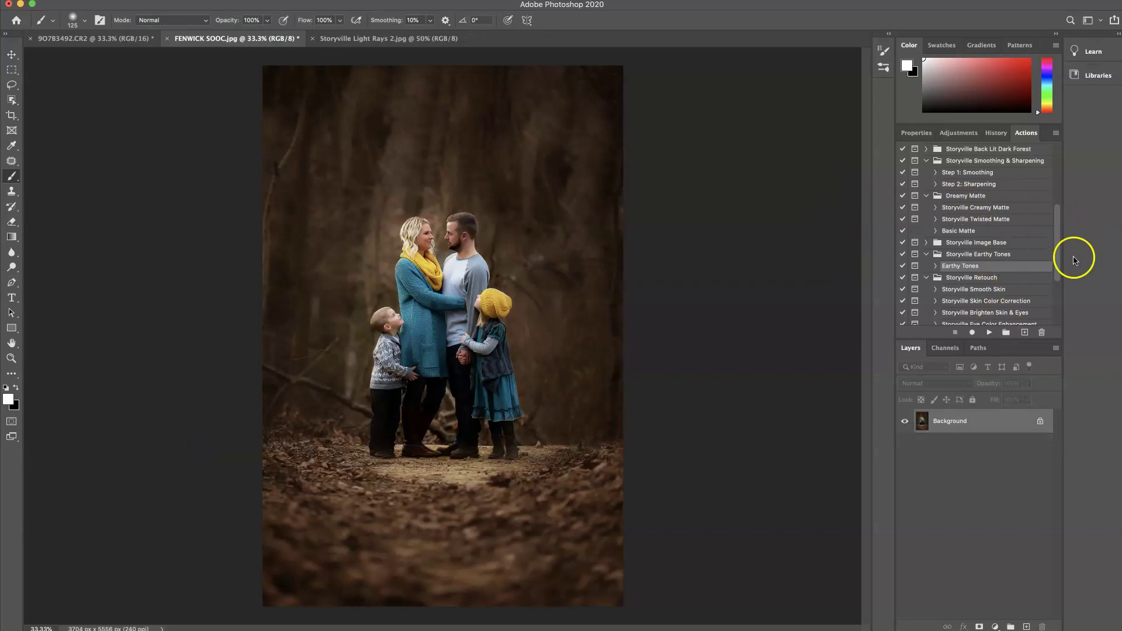
Run the Storyville Brighten Skin & Eyes action from the Storyville Retouch set
{"action": "left_click_drag", "start_coordinate": [1057, 271], "coordinate": [1059, 277]}
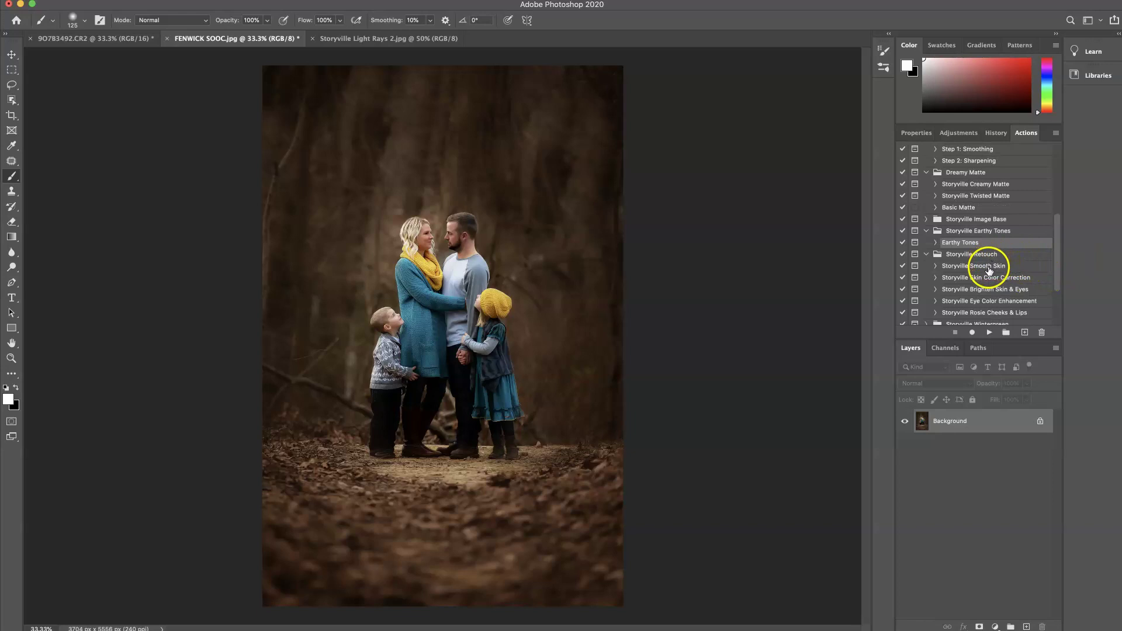
{"action": "left_click", "coordinate": [1018, 289]}
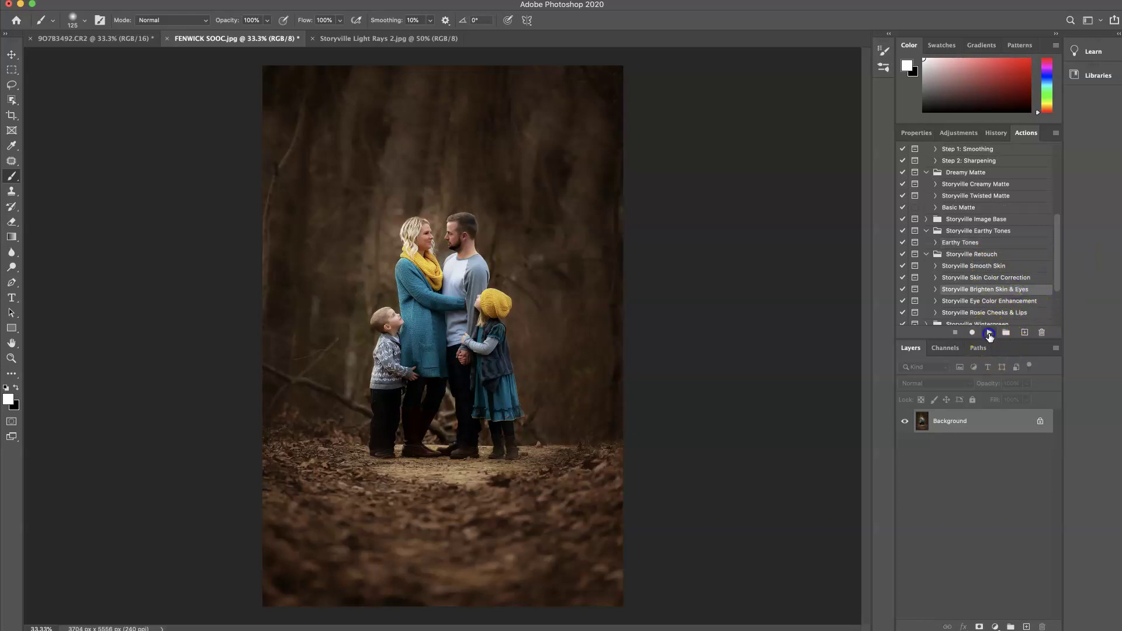
{"action": "left_click", "coordinate": [989, 333]}
{"action": "left_click", "coordinate": [809, 260]}
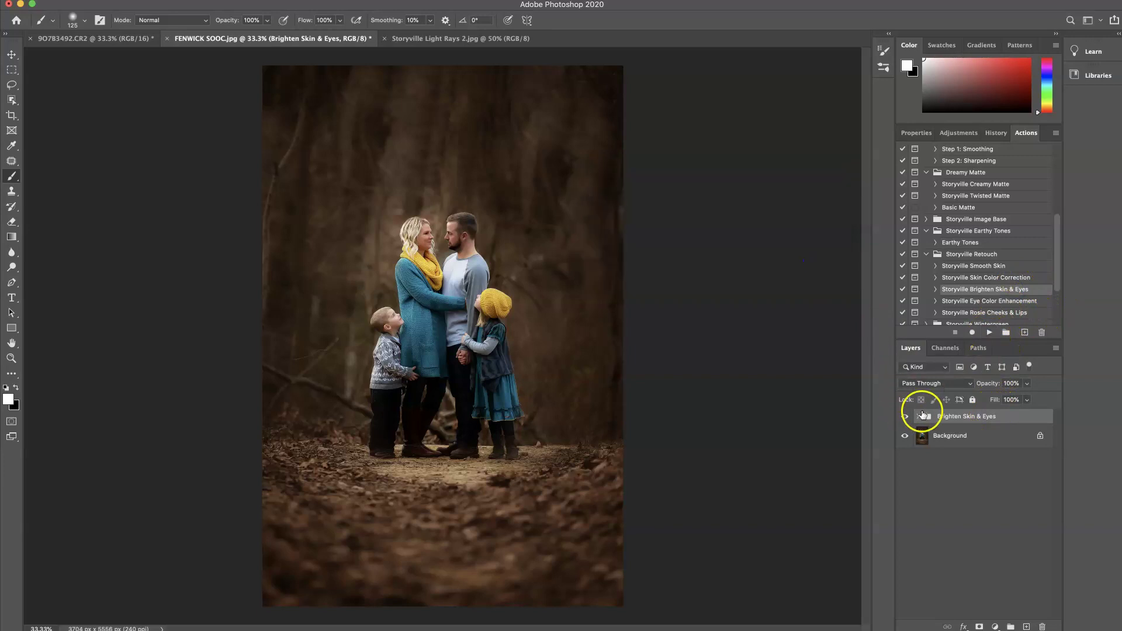
Paint white on the Brighten Skin mask over the family's faces with a soft brush of about 250 px
{"action": "left_click", "coordinate": [918, 417]}
{"action": "left_click", "coordinate": [966, 489]}
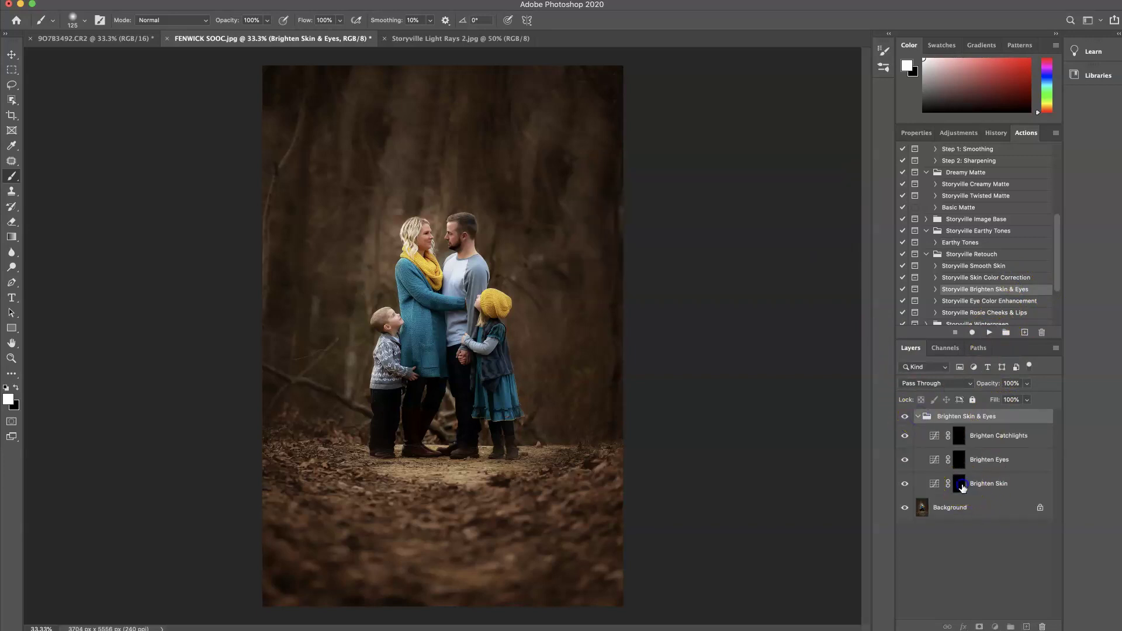
{"action": "key", "text": "x"}
{"action": "key", "text": "x"}
{"action": "key", "text": "bracketright"}
{"action": "key", "text": "bracketright"}
{"action": "key", "text": "bracketright"}
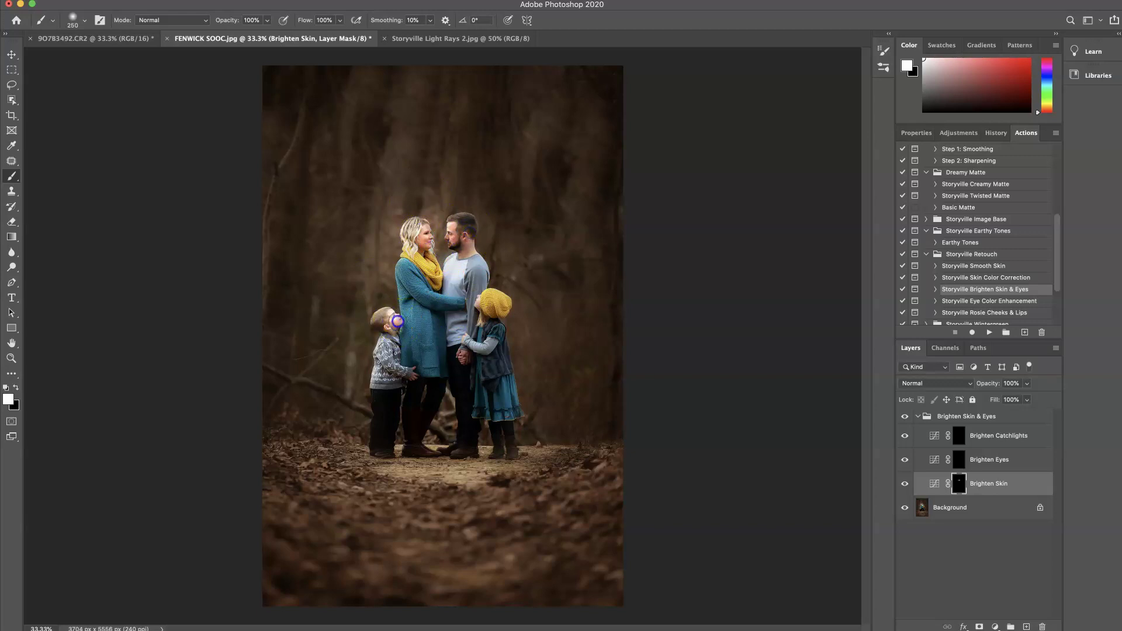
{"action": "left_click", "coordinate": [483, 305]}
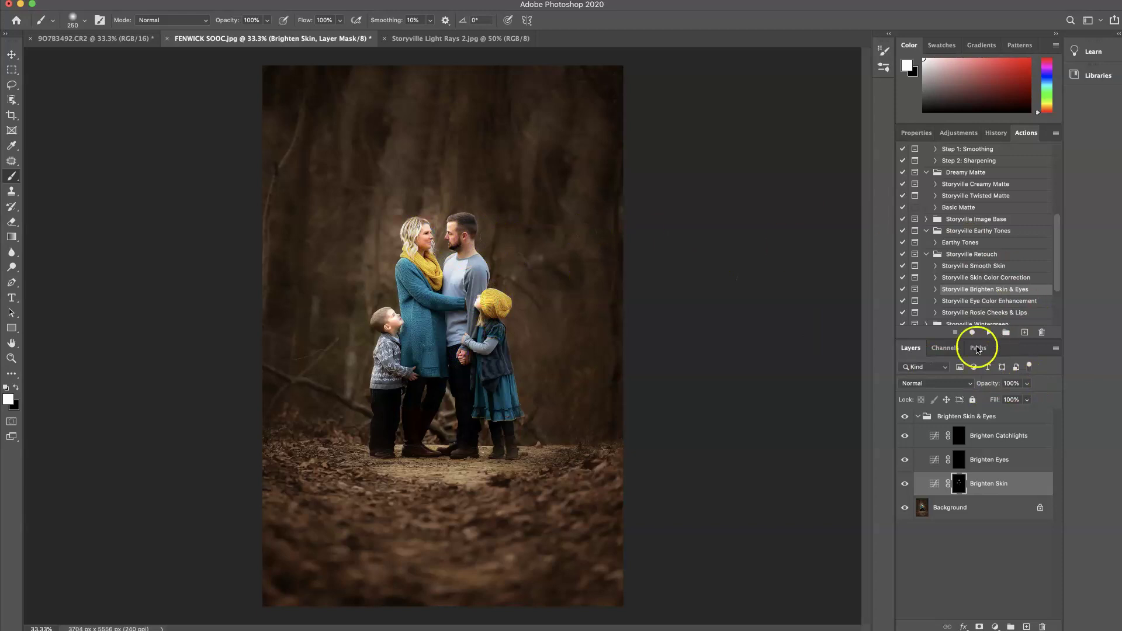
Set the Brighten Skin layer's opacity to 27% and flatten the image
{"action": "left_click_drag", "start_coordinate": [938, 382], "coordinate": [943, 383]}
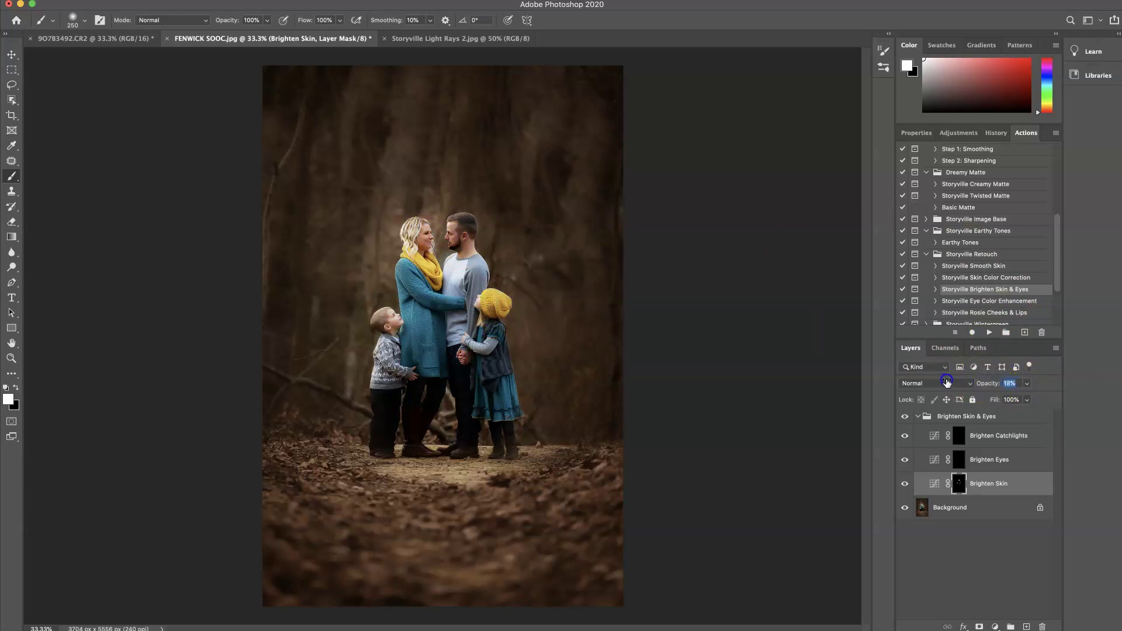
{"action": "left_click", "coordinate": [904, 417]}
{"action": "left_click", "coordinate": [143, 0]}
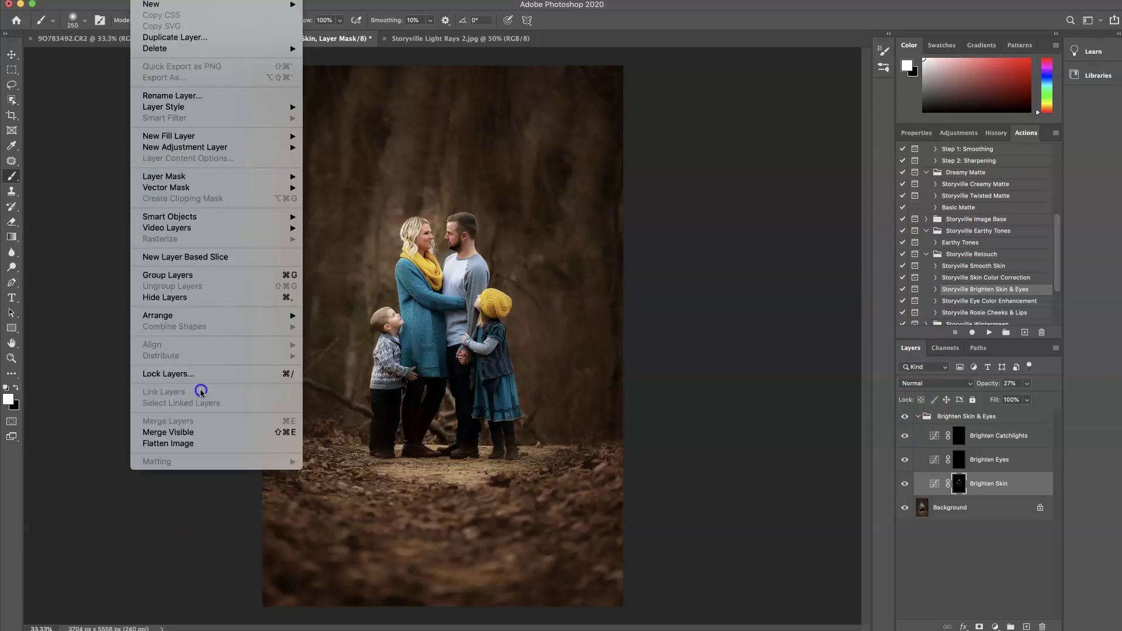
{"action": "left_click", "coordinate": [221, 470]}
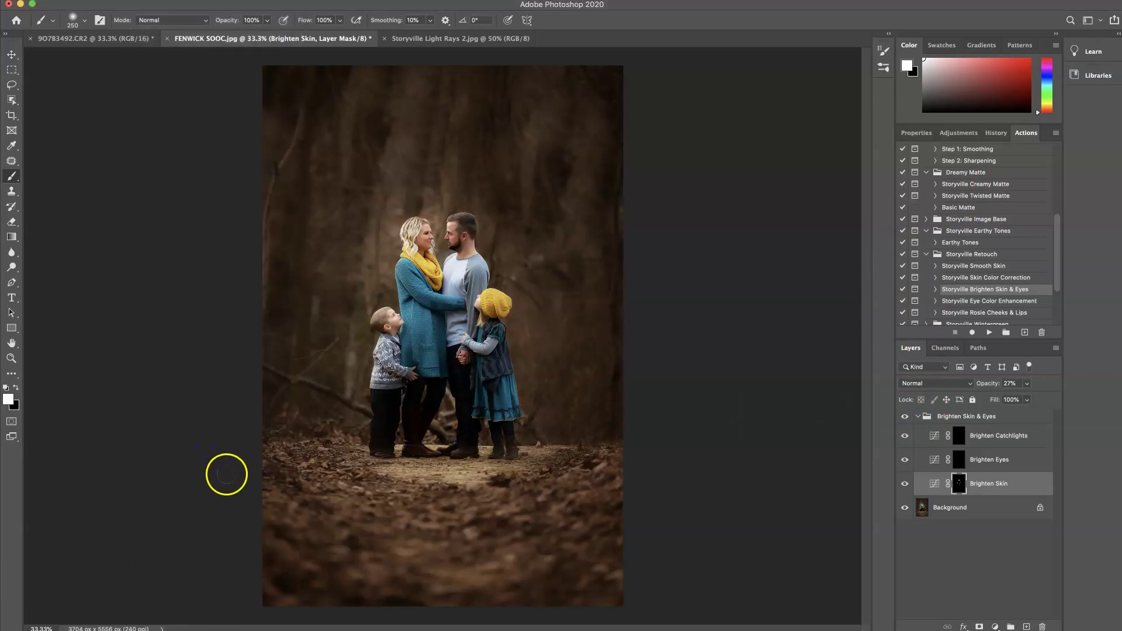
{"action": "left_click", "coordinate": [146, 1]}
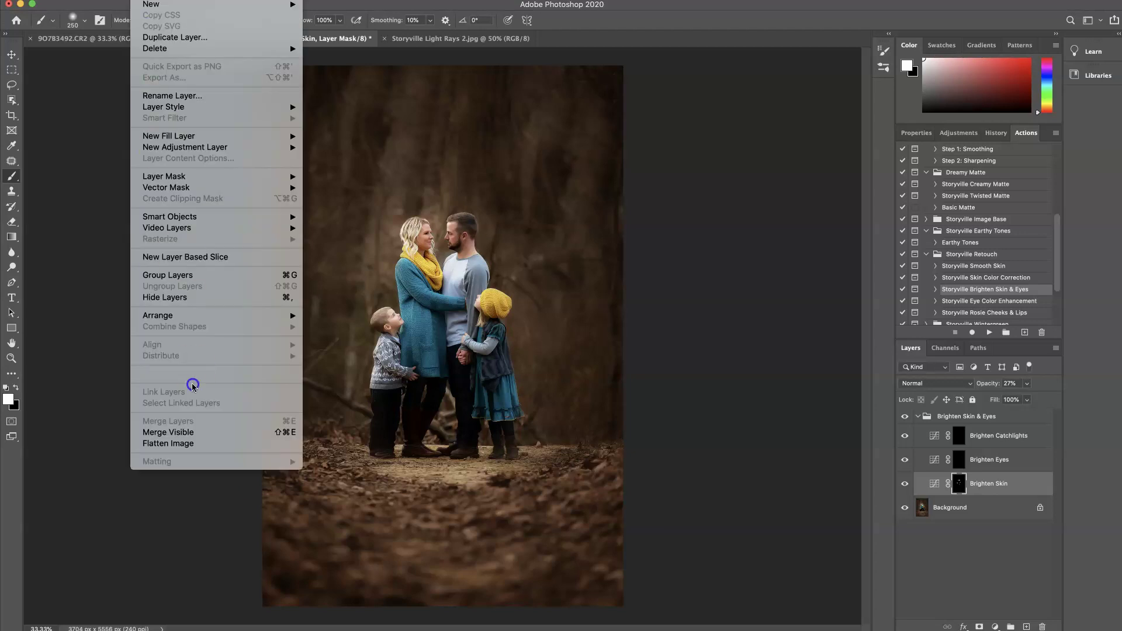
{"action": "left_click", "coordinate": [205, 454]}
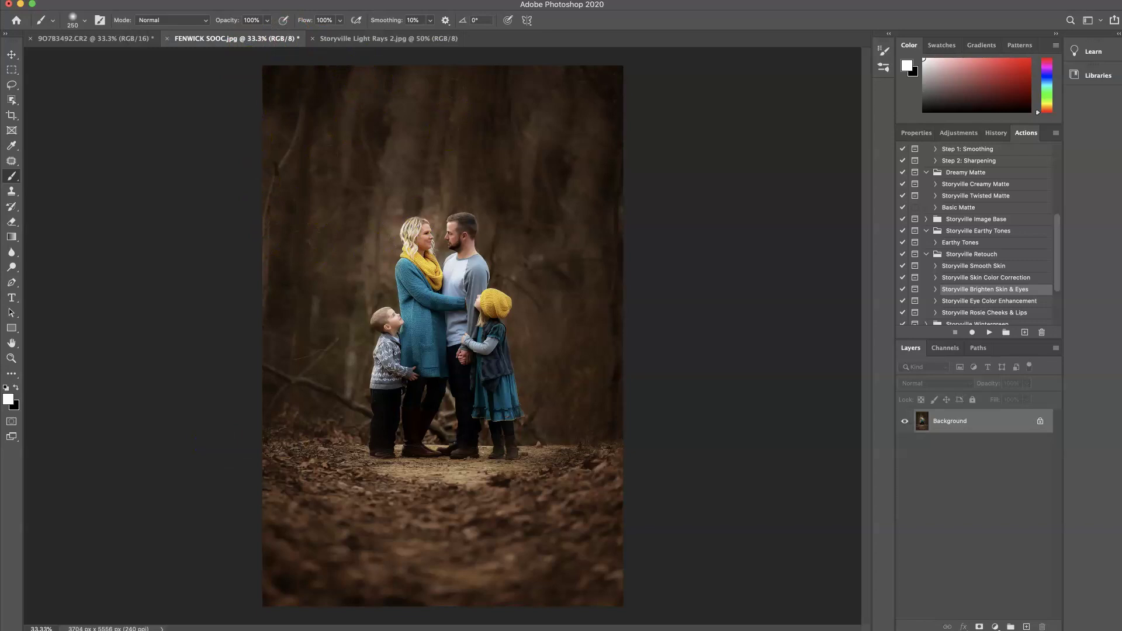
Copy the Storyville Light Rays 2 image into the family photo as a new layer and set its blend mode to Screen
{"action": "left_click", "coordinate": [376, 37]}
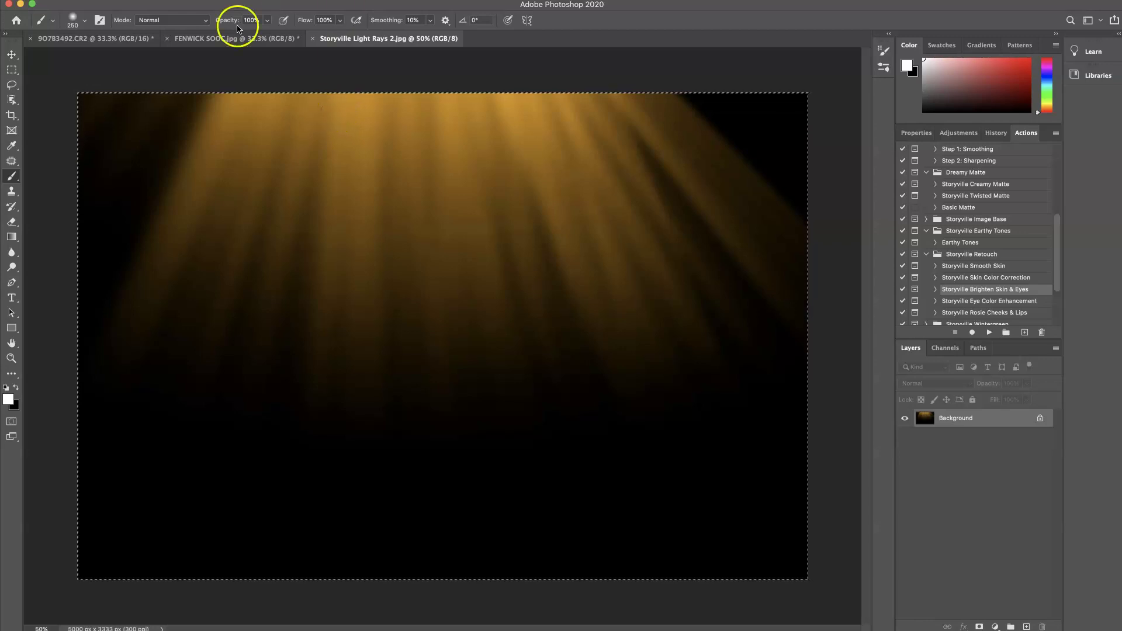
{"action": "left_click", "coordinate": [175, 36]}
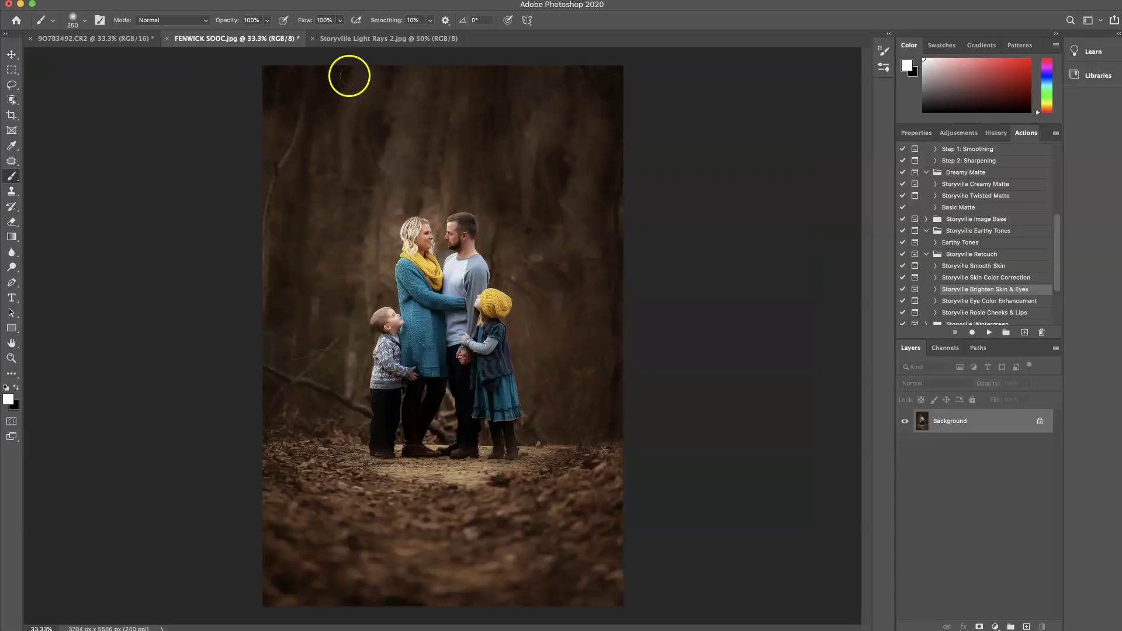
{"action": "left_click_drag", "start_coordinate": [419, 175], "coordinate": [421, 181]}
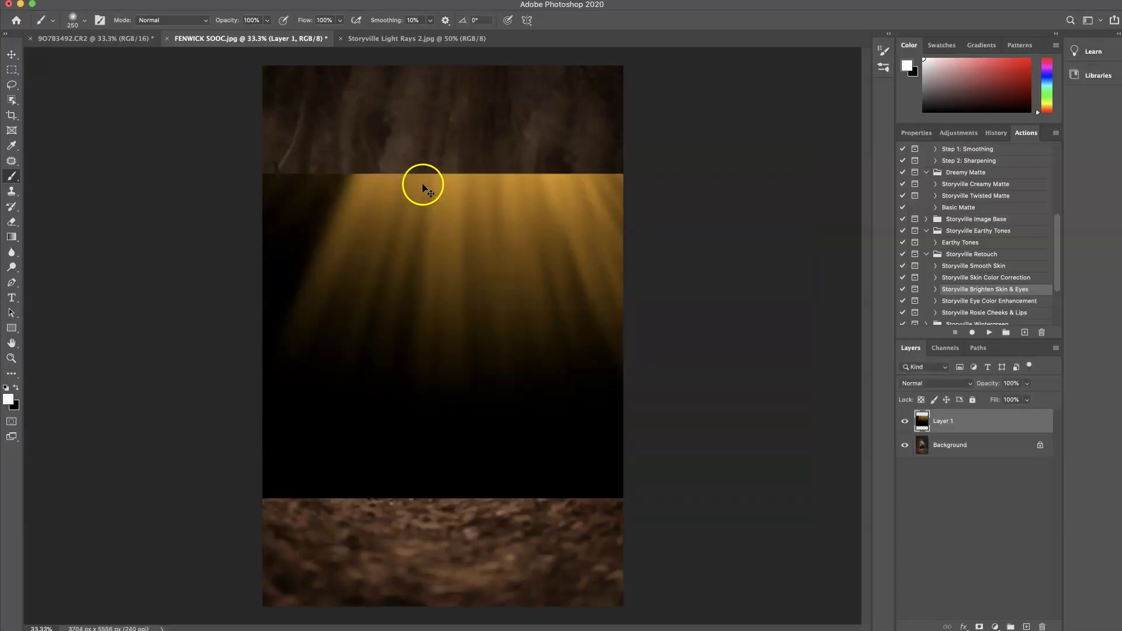
{"action": "left_click", "coordinate": [934, 386]}
{"action": "left_click", "coordinate": [931, 466]}
Rotate the light rays layer about 35° counterclockwise, resize it and place it so the rays fall from the photo's upper-left corner
{"action": "key", "text": "ctrl+t"}
{"action": "left_click_drag", "start_coordinate": [729, 125], "coordinate": [531, 244]}
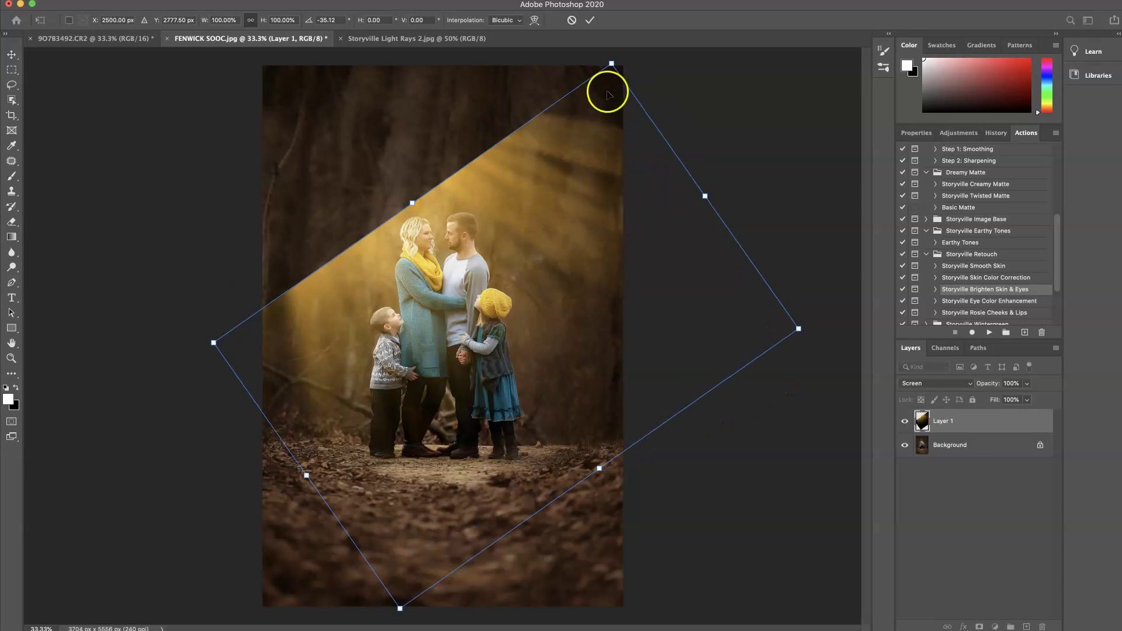
{"action": "left_click_drag", "start_coordinate": [611, 65], "coordinate": [467, 76]}
{"action": "left_click_drag", "start_coordinate": [346, 183], "coordinate": [271, 85]}
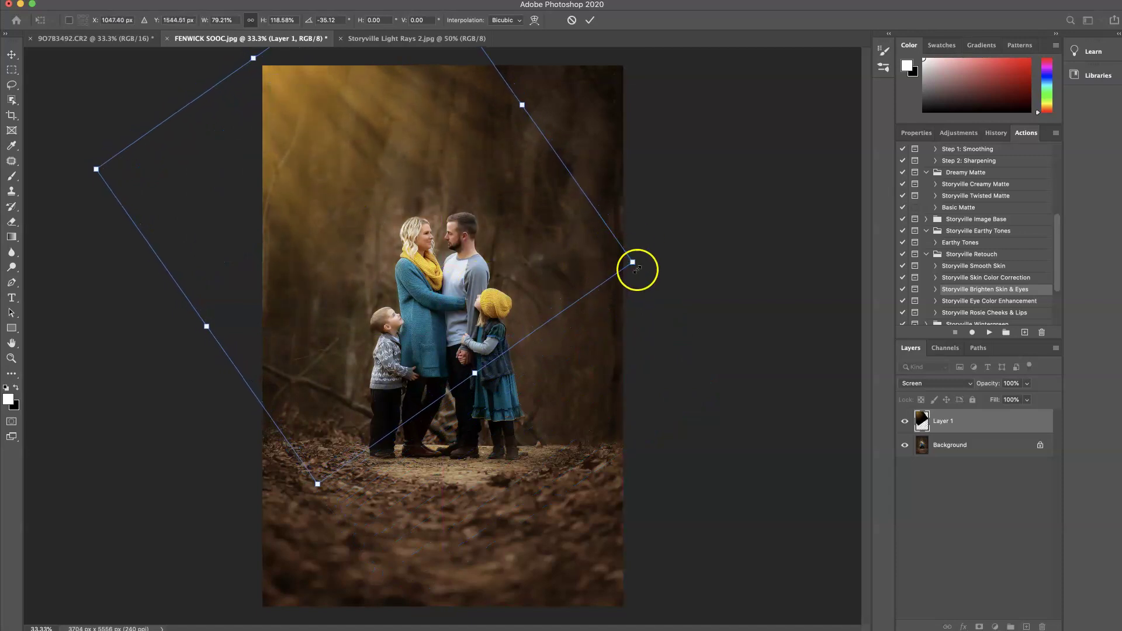
{"action": "left_click_drag", "start_coordinate": [641, 262], "coordinate": [649, 265]}
{"action": "left_click_drag", "start_coordinate": [486, 379], "coordinate": [492, 388]}
{"action": "left_click", "coordinate": [590, 20]}
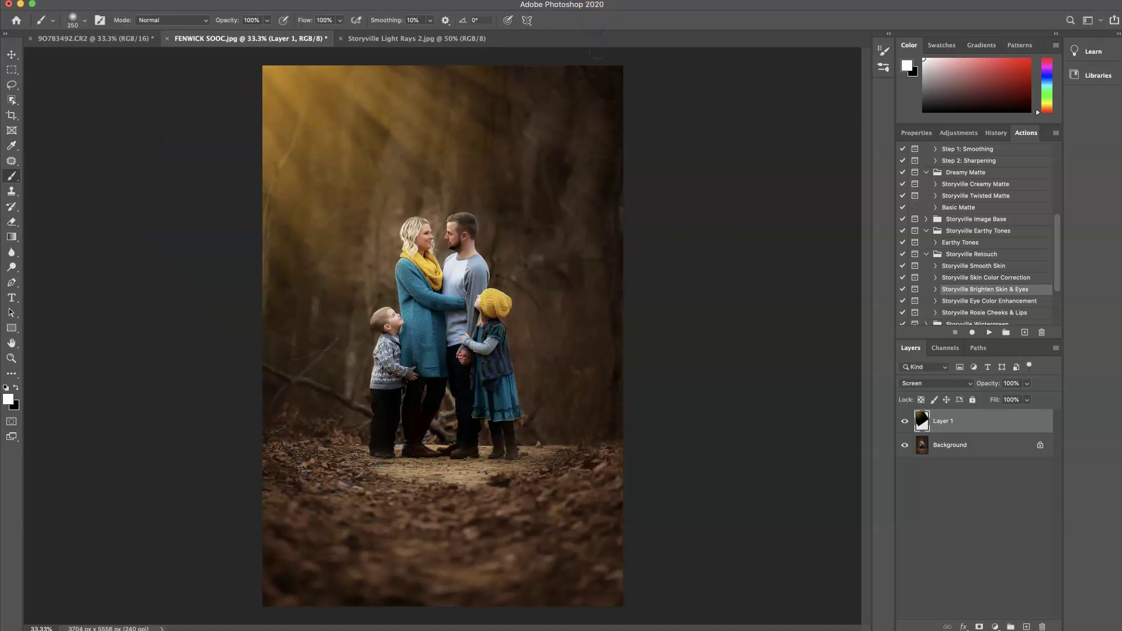
Apply a Gaussian Blur with a 48.7 px radius to the light rays layer
{"action": "left_click", "coordinate": [238, 0]}
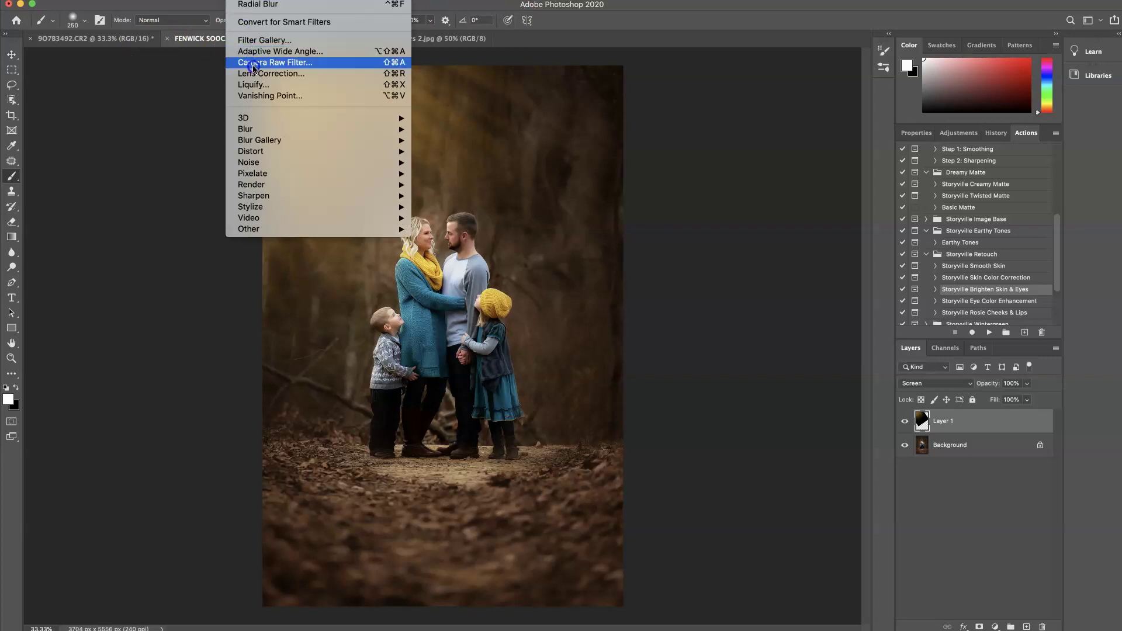
{"action": "mouse_move", "coordinate": [264, 130]}
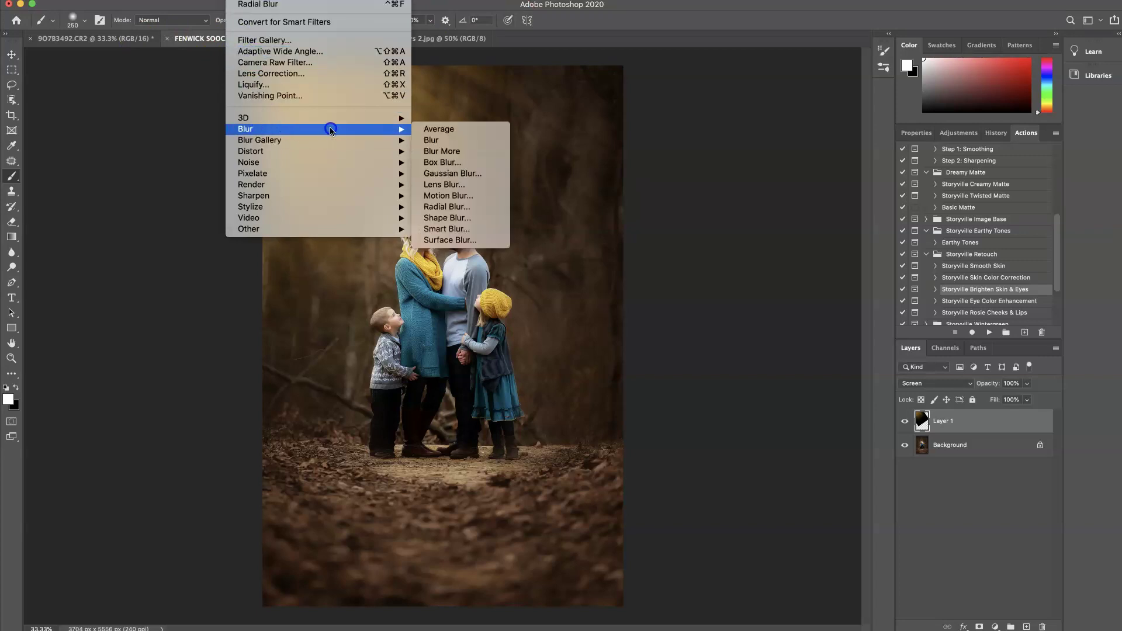
{"action": "left_click", "coordinate": [482, 177]}
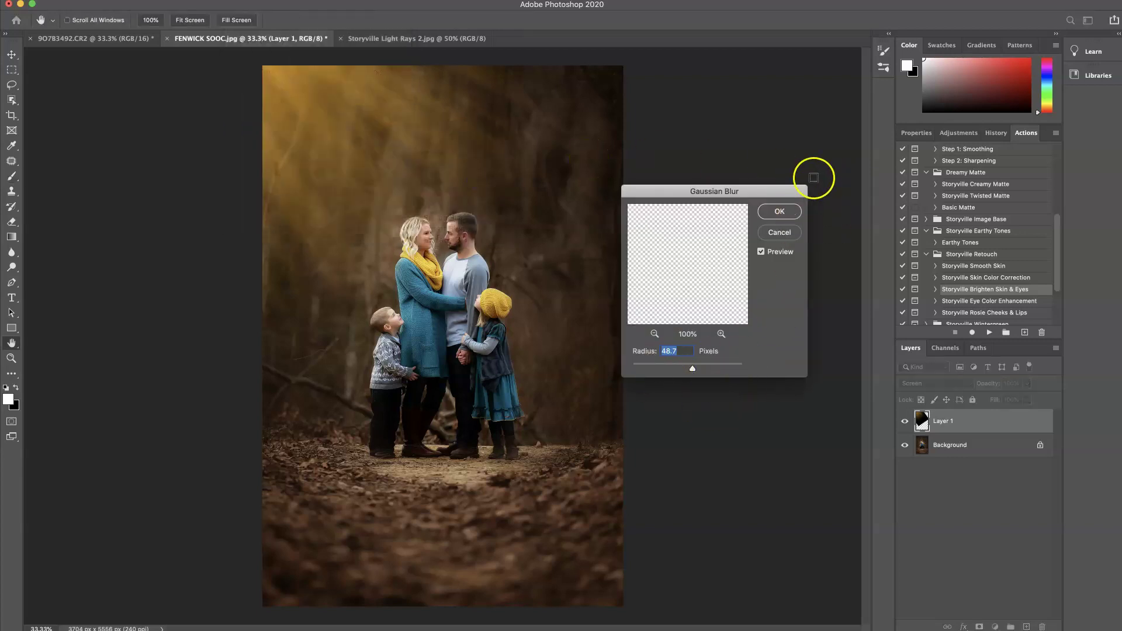
{"action": "left_click", "coordinate": [781, 213]}
{"action": "key", "text": "b"}
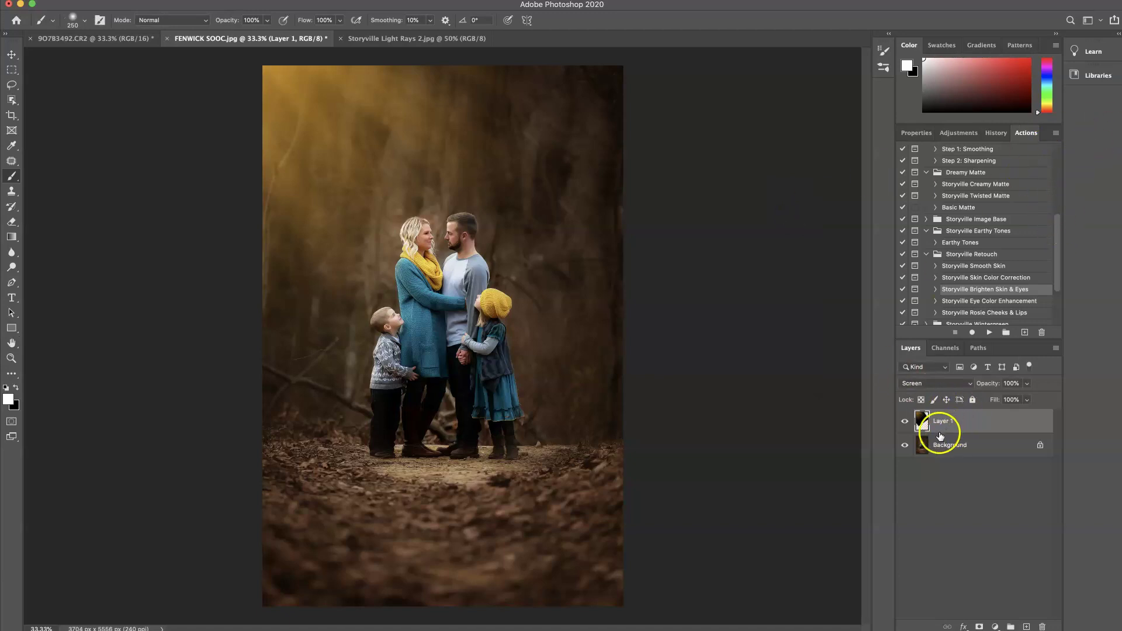
Clip a Hue/Saturation adjustment to the light rays layer with hue -4 and saturation -81, and compare the photo with and without it
{"action": "left_click", "coordinate": [958, 134]}
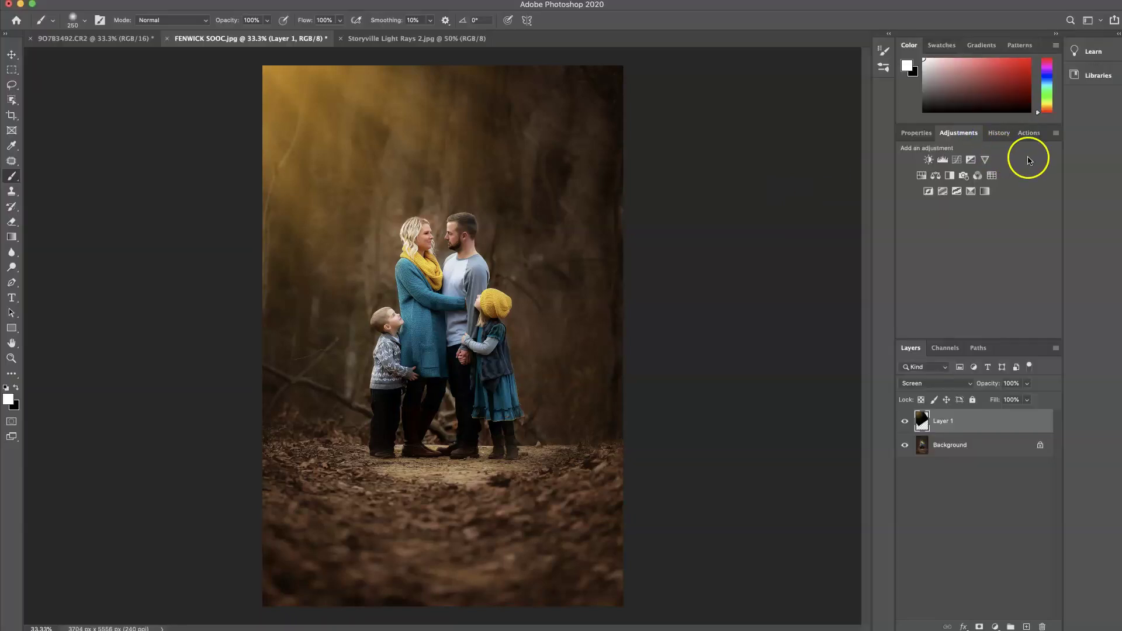
{"action": "left_click", "coordinate": [922, 176]}
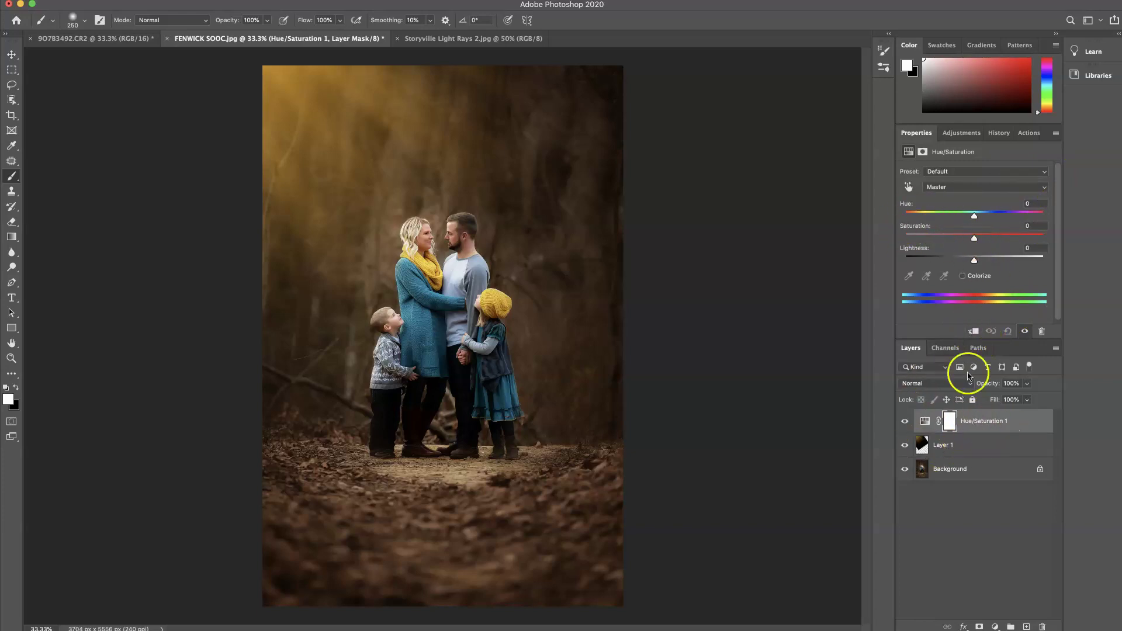
{"action": "left_click", "coordinate": [973, 332]}
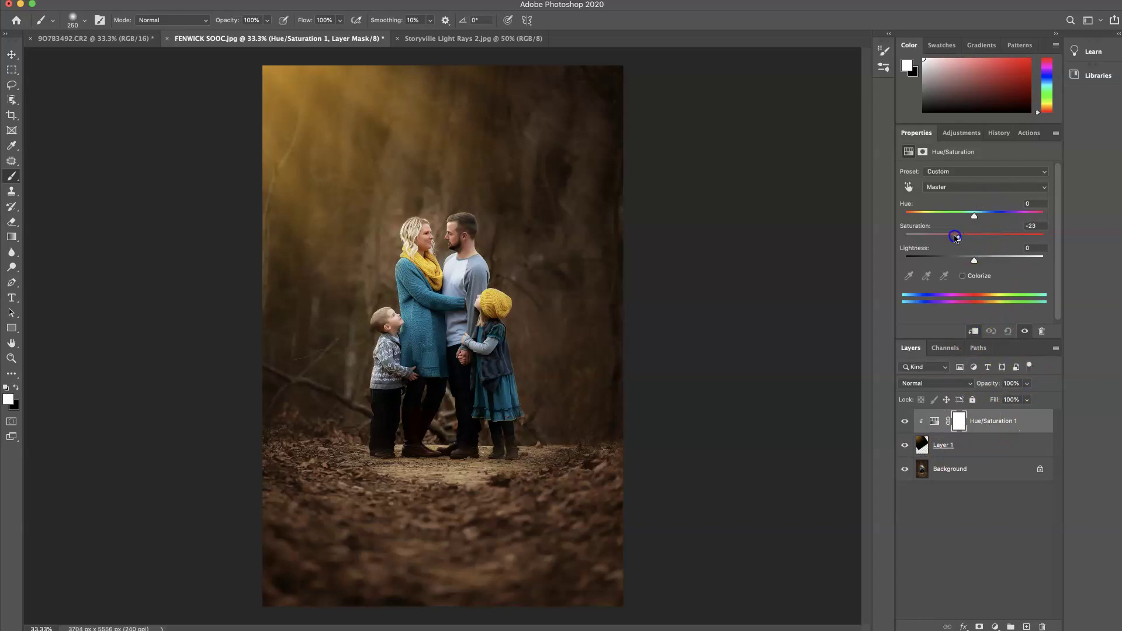
{"action": "left_click_drag", "start_coordinate": [932, 238], "coordinate": [929, 239]}
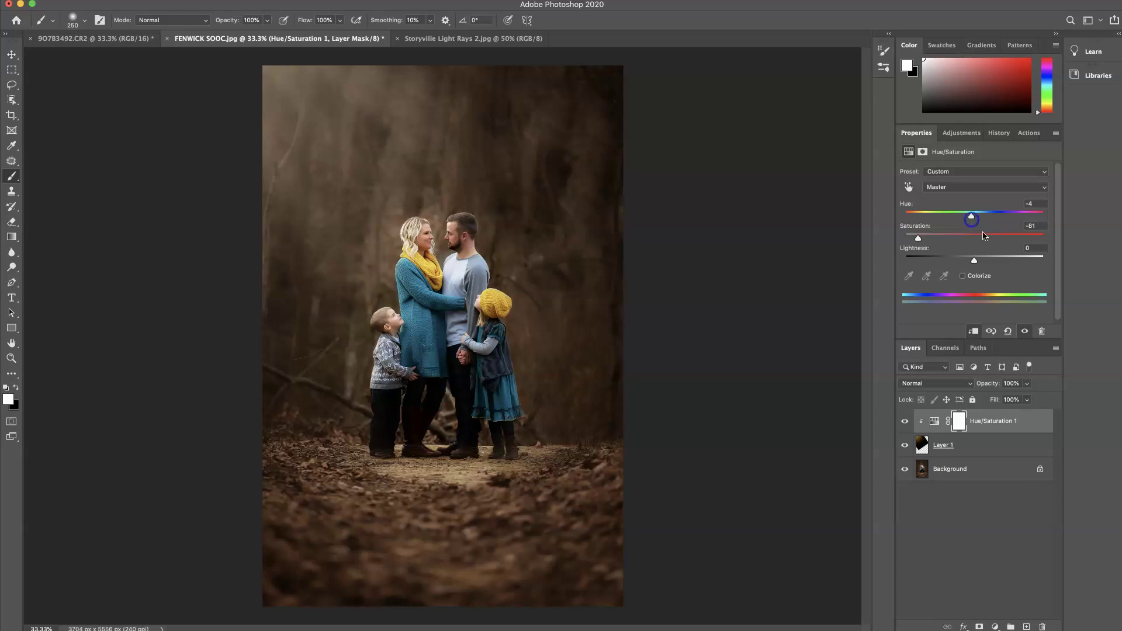
{"action": "left_click", "coordinate": [906, 420]}
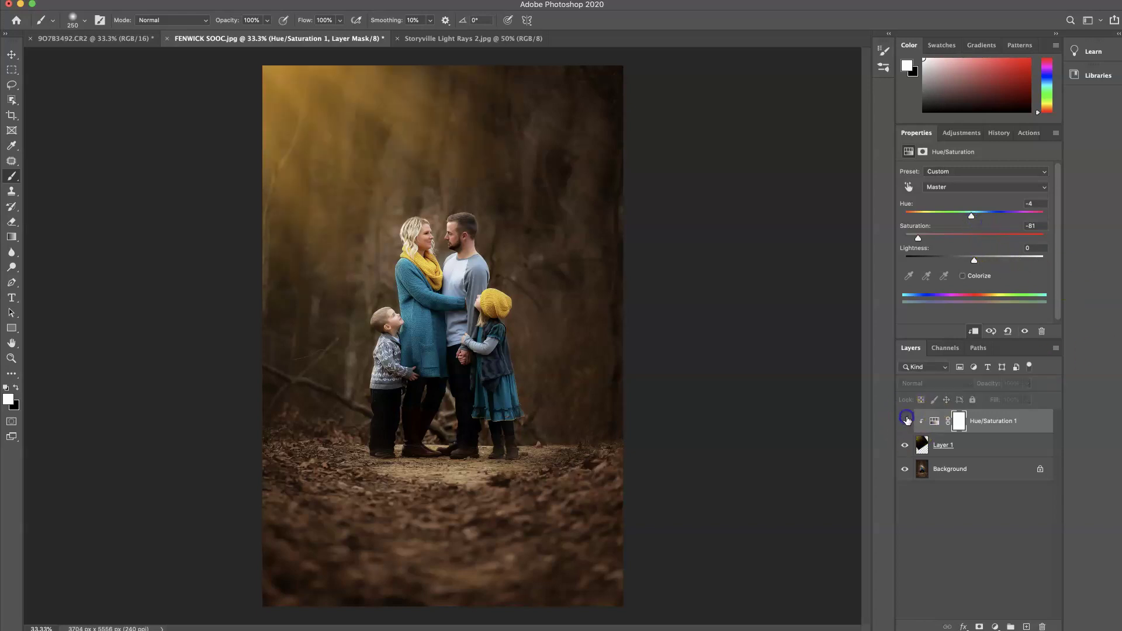
{"action": "left_click", "coordinate": [905, 421]}
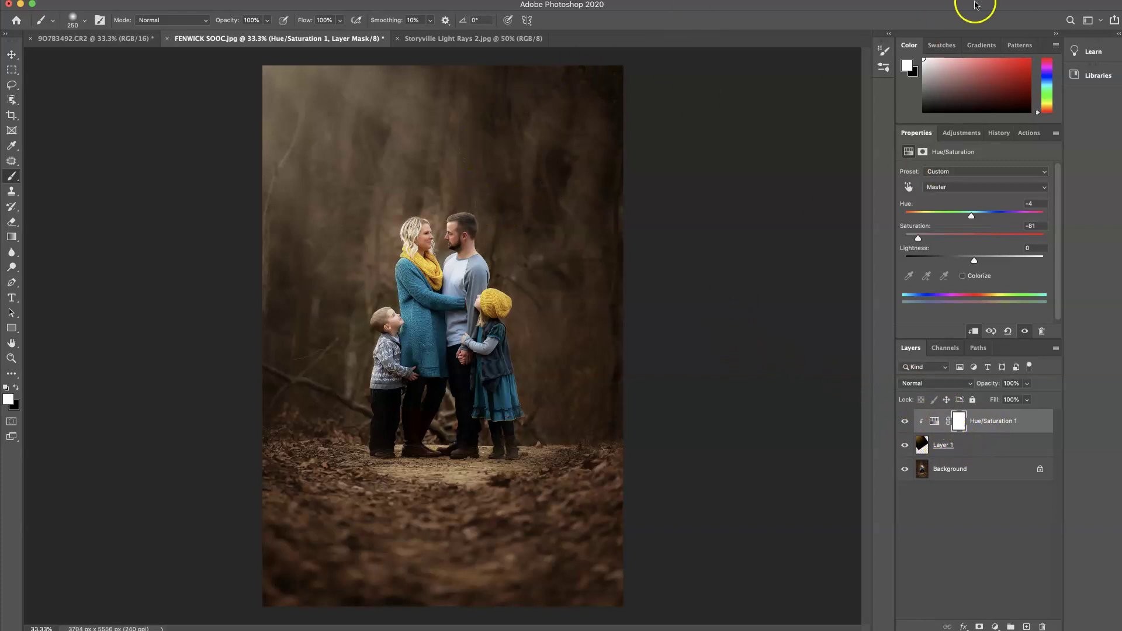
Flatten the image, merging the light rays and their Hue/Saturation adjustment into the background
{"action": "left_click", "coordinate": [1027, 133]}
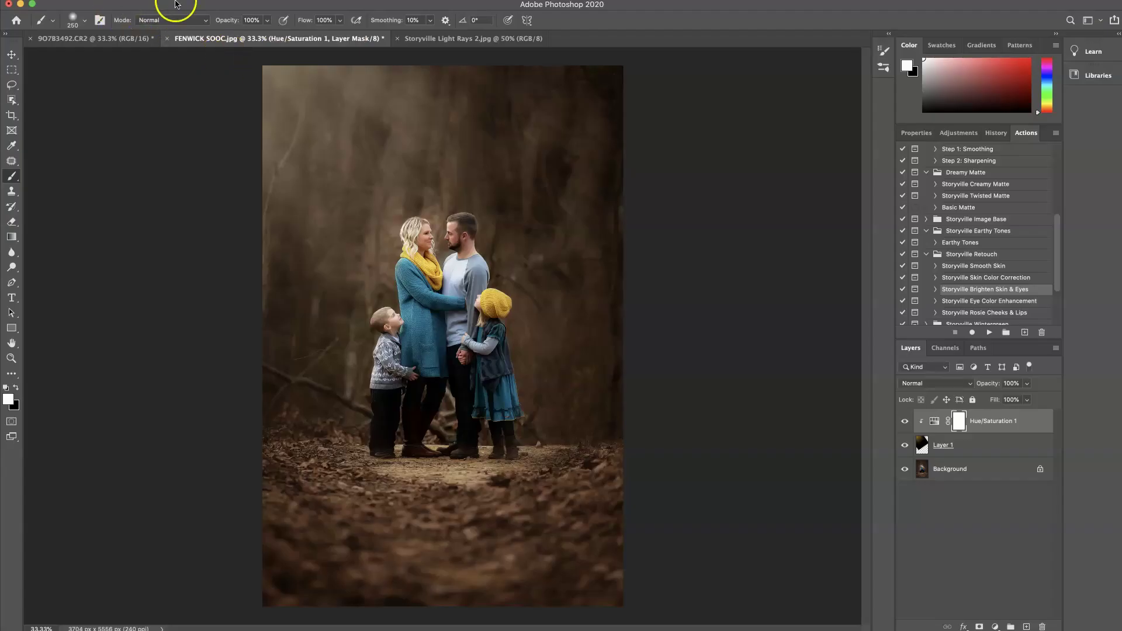
{"action": "left_click", "coordinate": [238, 0]}
{"action": "left_click", "coordinate": [238, 0]}
{"action": "left_click", "coordinate": [145, 0]}
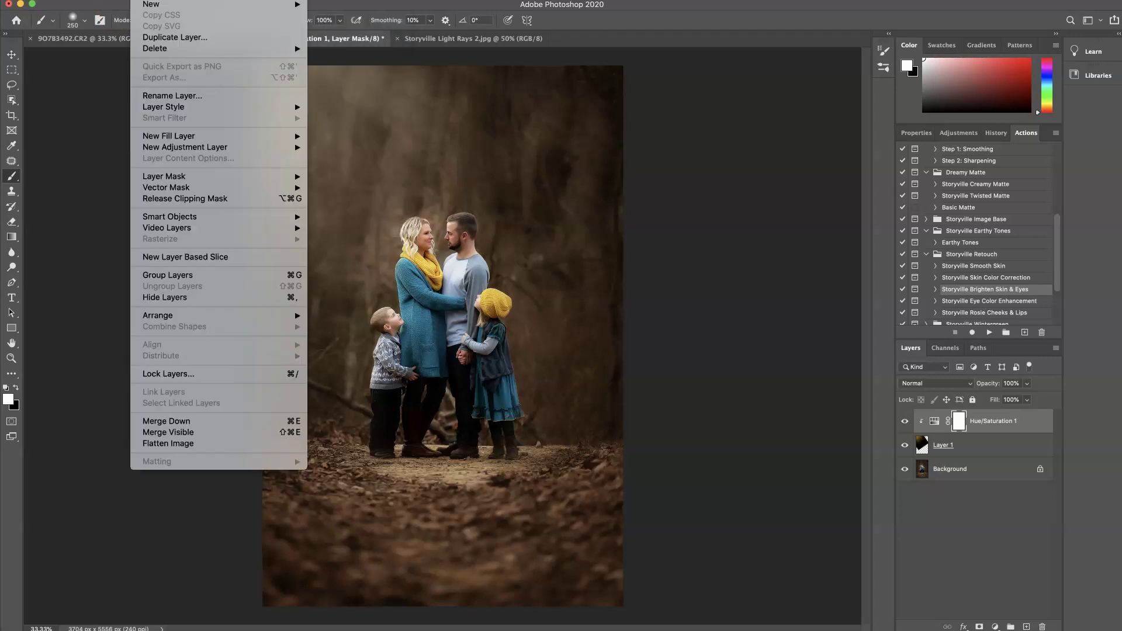
{"action": "left_click", "coordinate": [175, 444]}
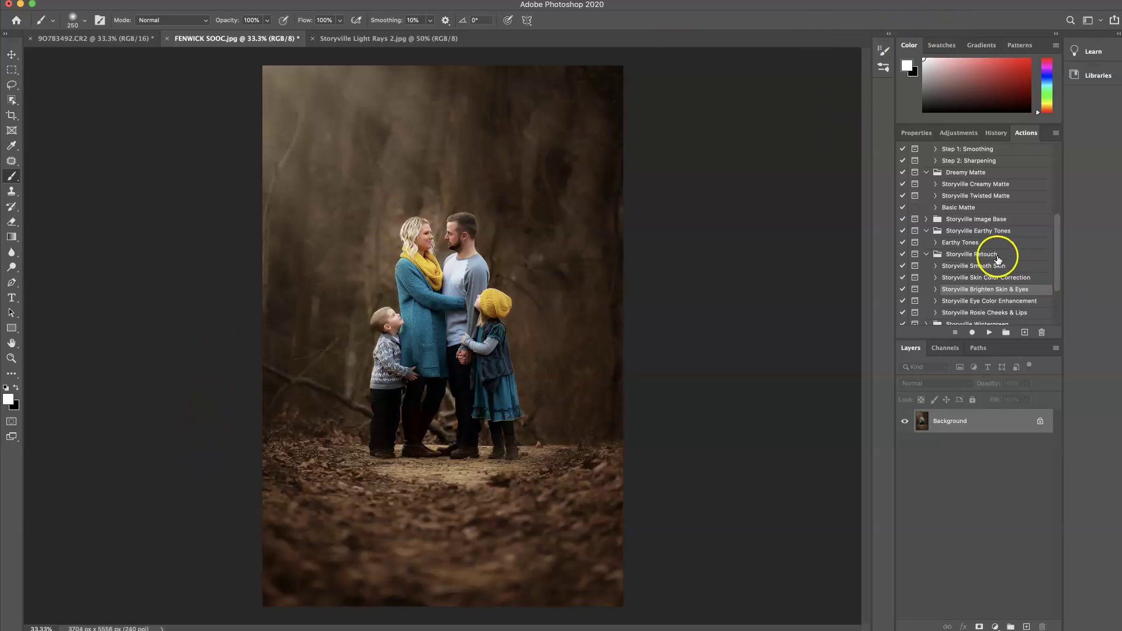
Run the Storyville Image Base action on the flattened photo and dismiss its dialogs
{"action": "mouse_move", "coordinate": [1055, 265]}
{"action": "left_mouse_down"}
{"action": "mouse_move", "coordinate": [1052, 284]}
{"action": "mouse_move", "coordinate": [1056, 270]}
{"action": "left_mouse_up"}
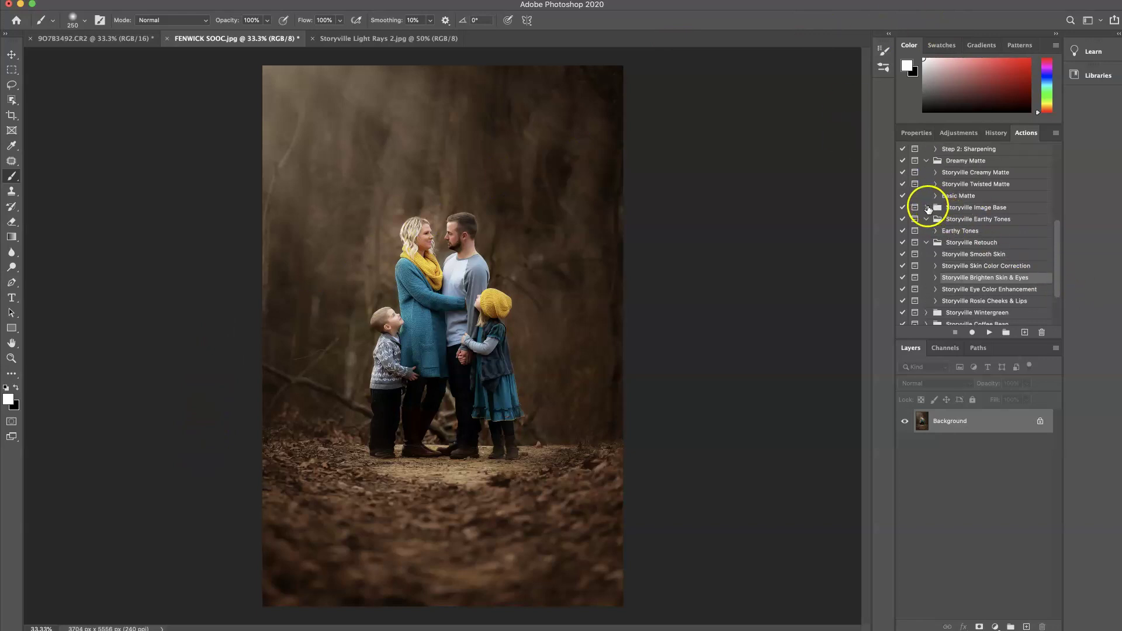
{"action": "left_click", "coordinate": [927, 206]}
{"action": "left_click", "coordinate": [955, 221]}
{"action": "left_click", "coordinate": [989, 332]}
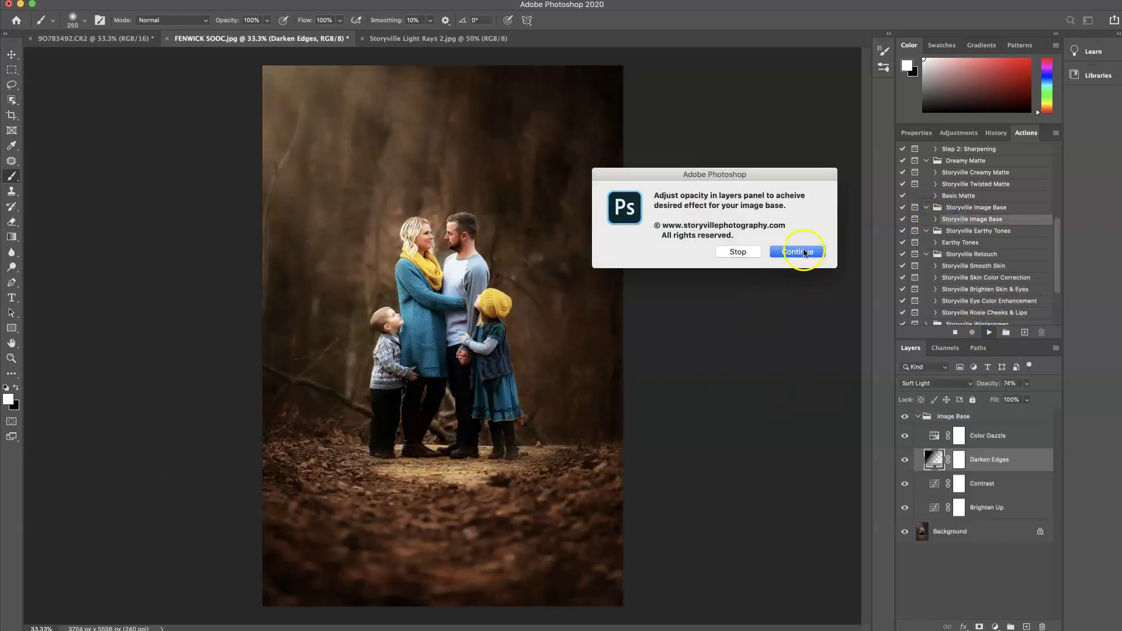
{"action": "left_click", "coordinate": [804, 255]}
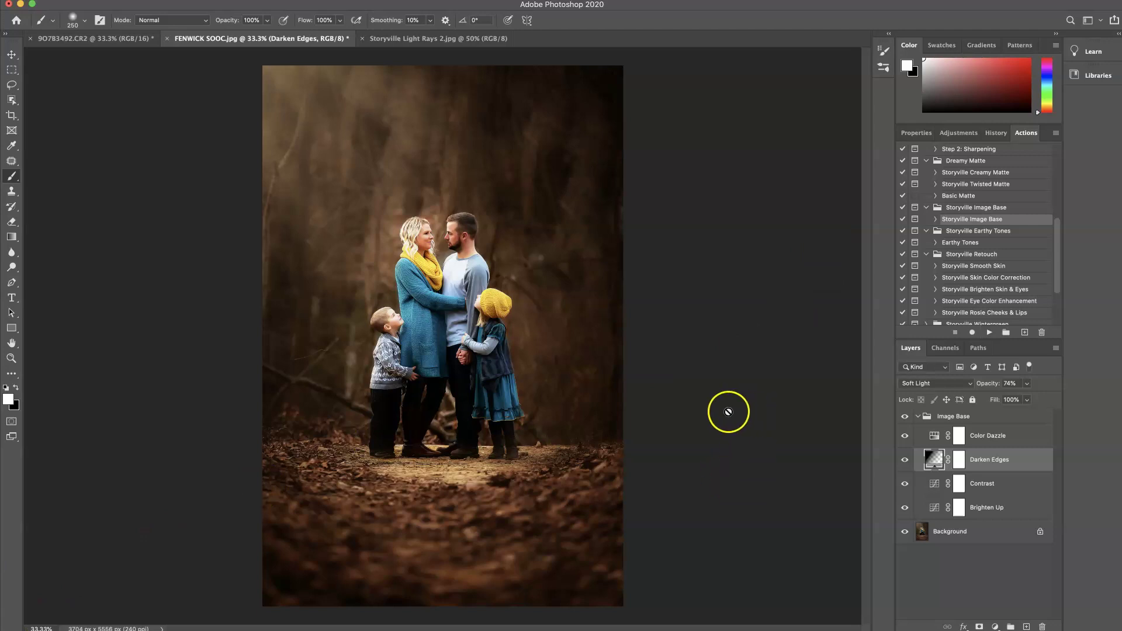
{"action": "left_click", "coordinate": [747, 243]}
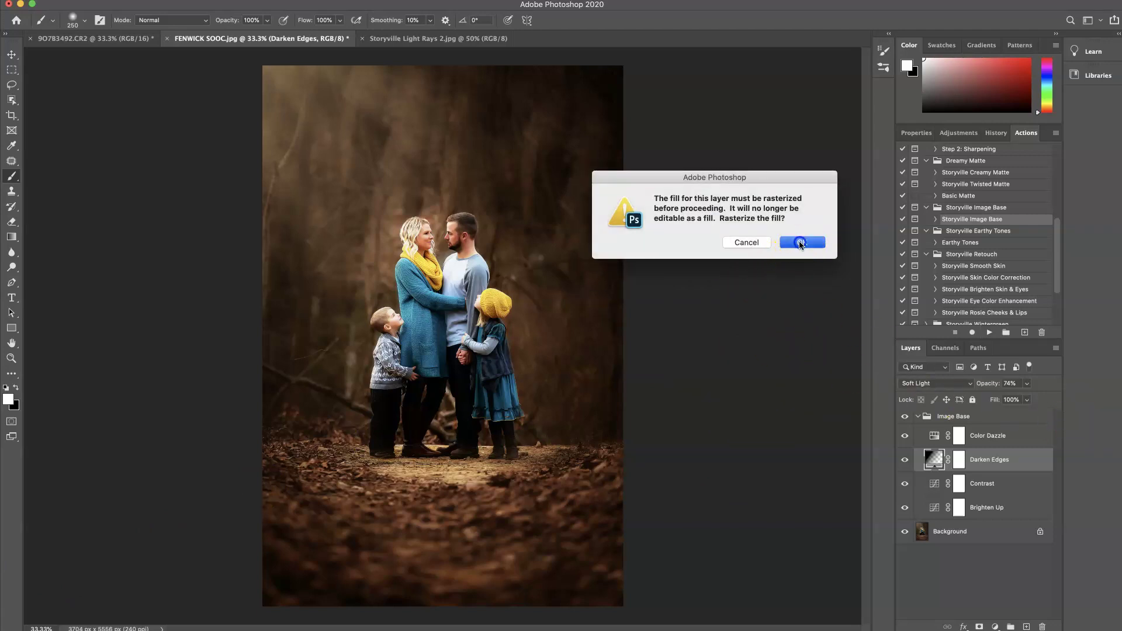
{"action": "left_click", "coordinate": [801, 243]}
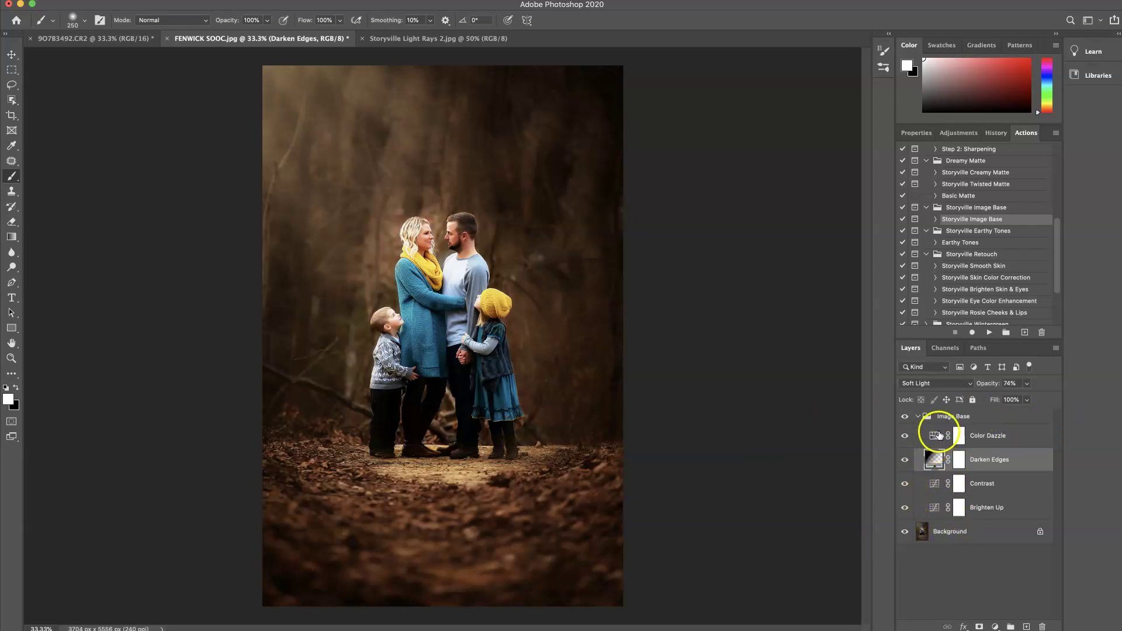
Hide the Darken Edges and Contrast layers in the Image Base group and lower the Brighten Up layer's opacity to about 7%
{"action": "left_click", "coordinate": [905, 460]}
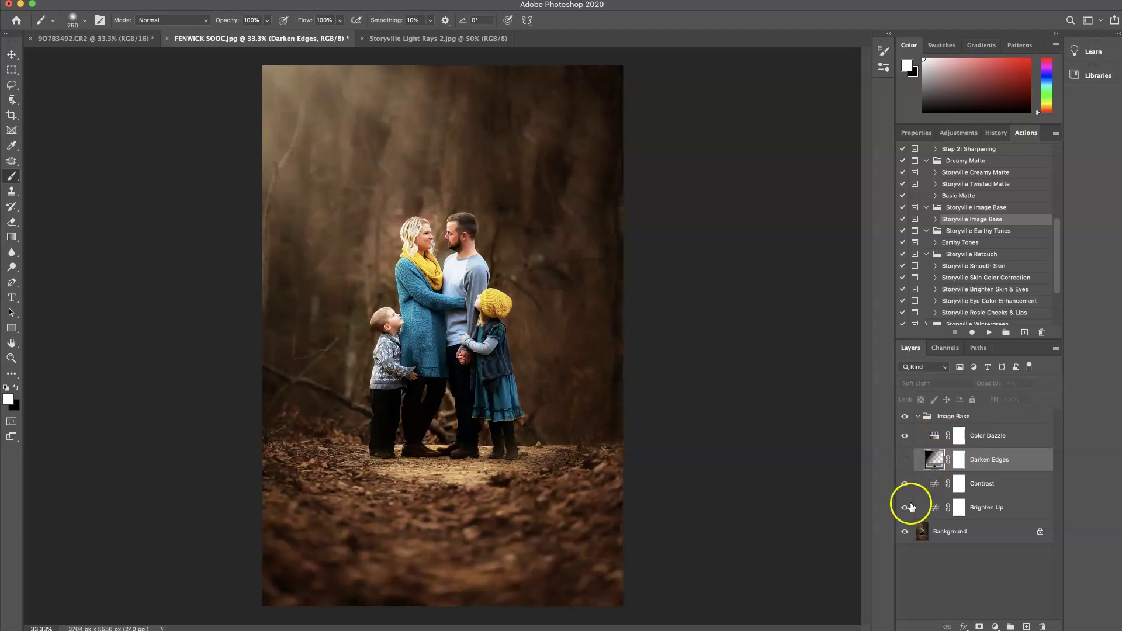
{"action": "left_click", "coordinate": [905, 485]}
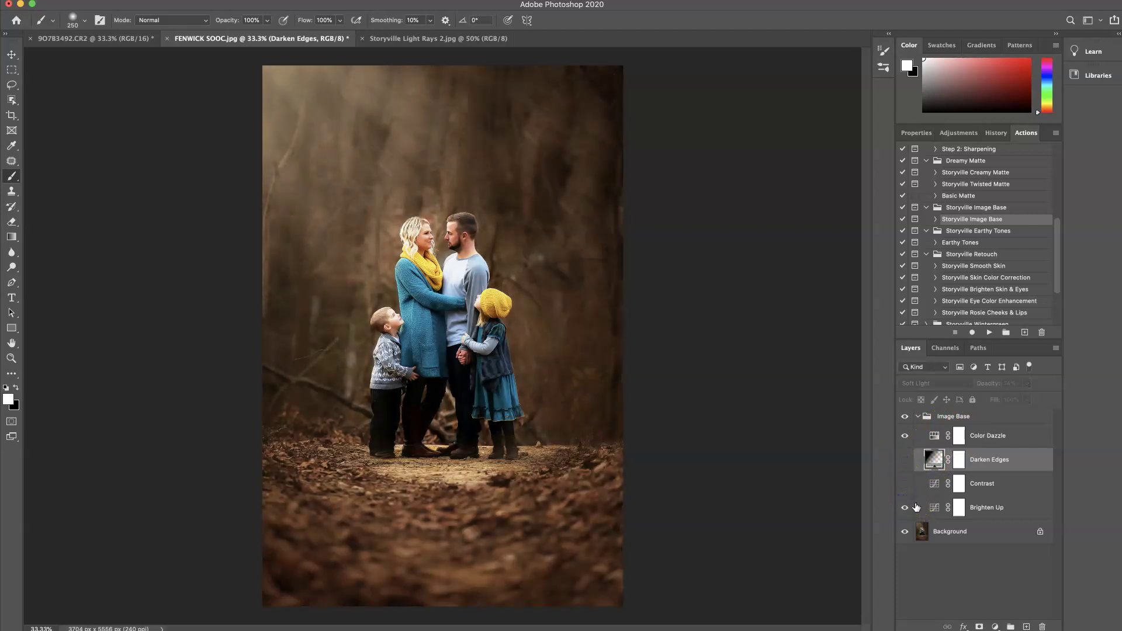
{"action": "left_click", "coordinate": [937, 508]}
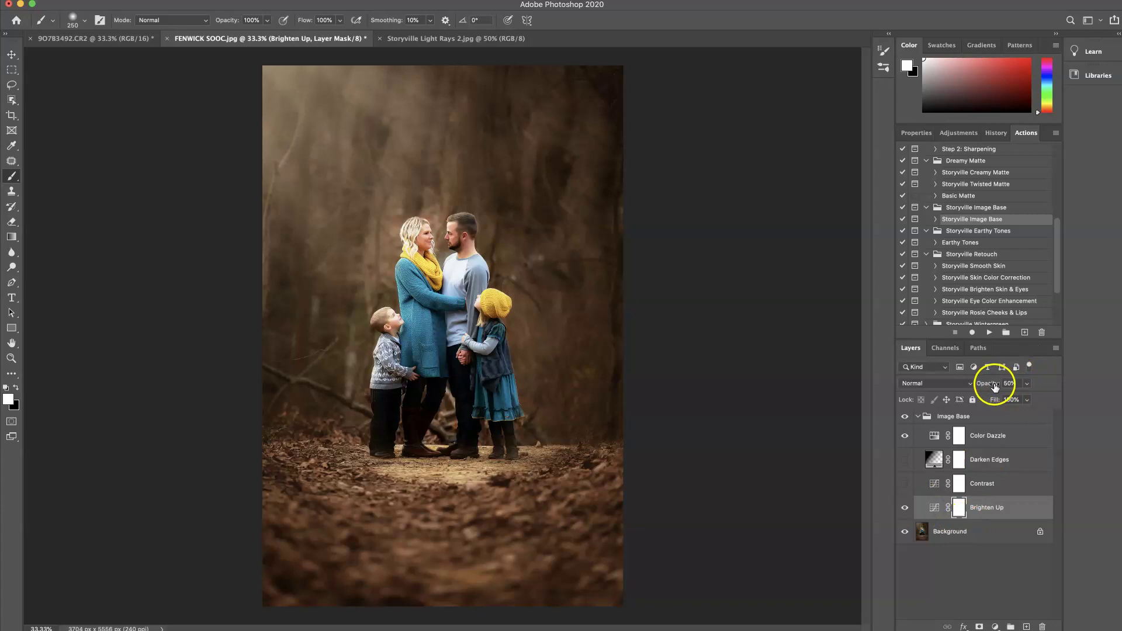
{"action": "left_click_drag", "start_coordinate": [951, 386], "coordinate": [1090, 380]}
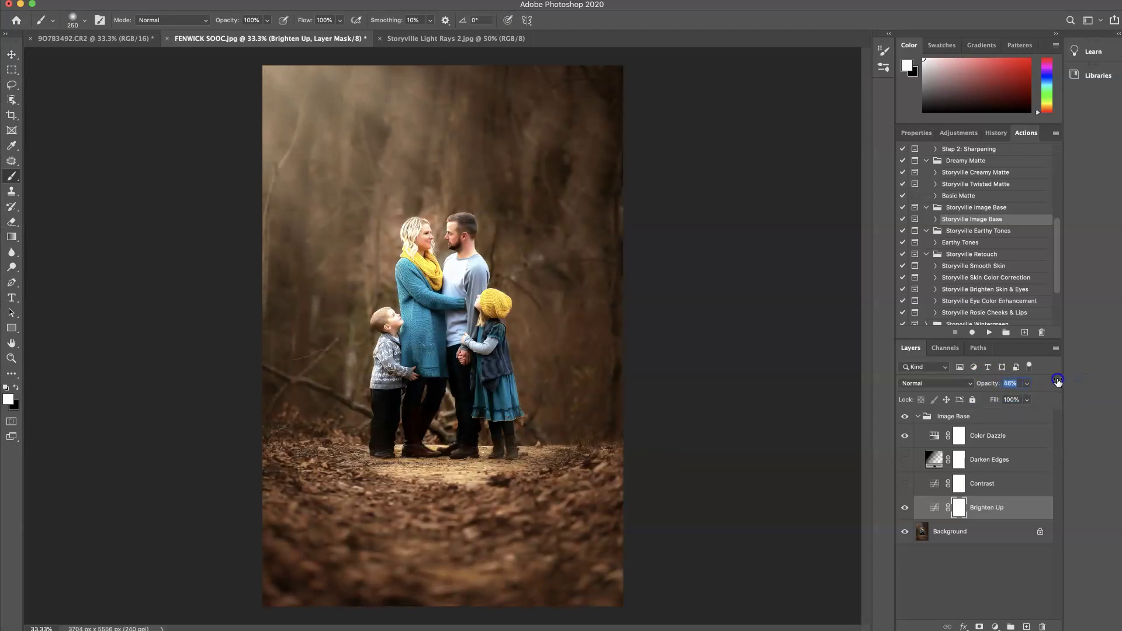
{"action": "left_click_drag", "start_coordinate": [978, 386], "coordinate": [980, 386]}
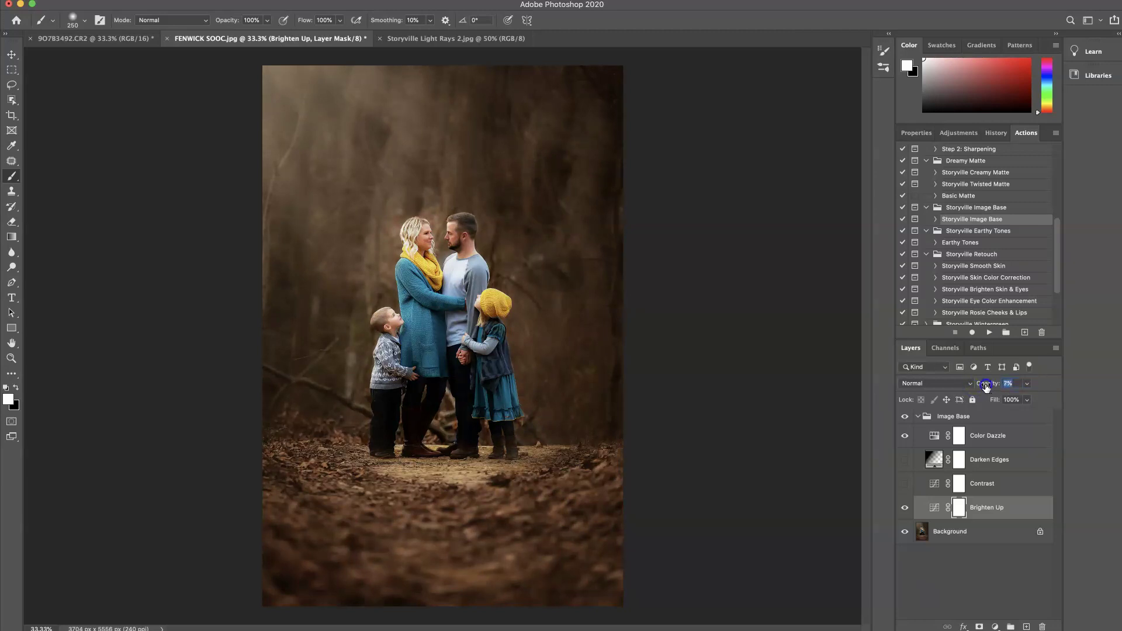
{"action": "left_click", "coordinate": [905, 508]}
Set the Color Dazzle layer's opacity to 21% and paint black on its mask over the mother's face and the joined hands with a 125 px brush
{"action": "left_click", "coordinate": [933, 434]}
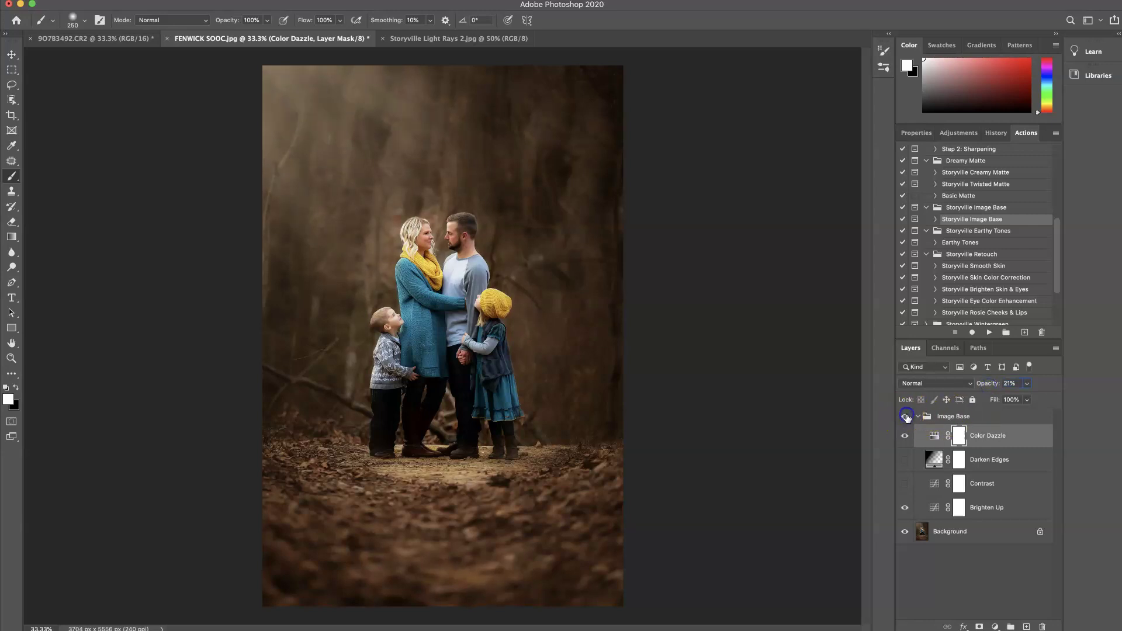
{"action": "left_click", "coordinate": [948, 436]}
{"action": "key", "text": "x"}
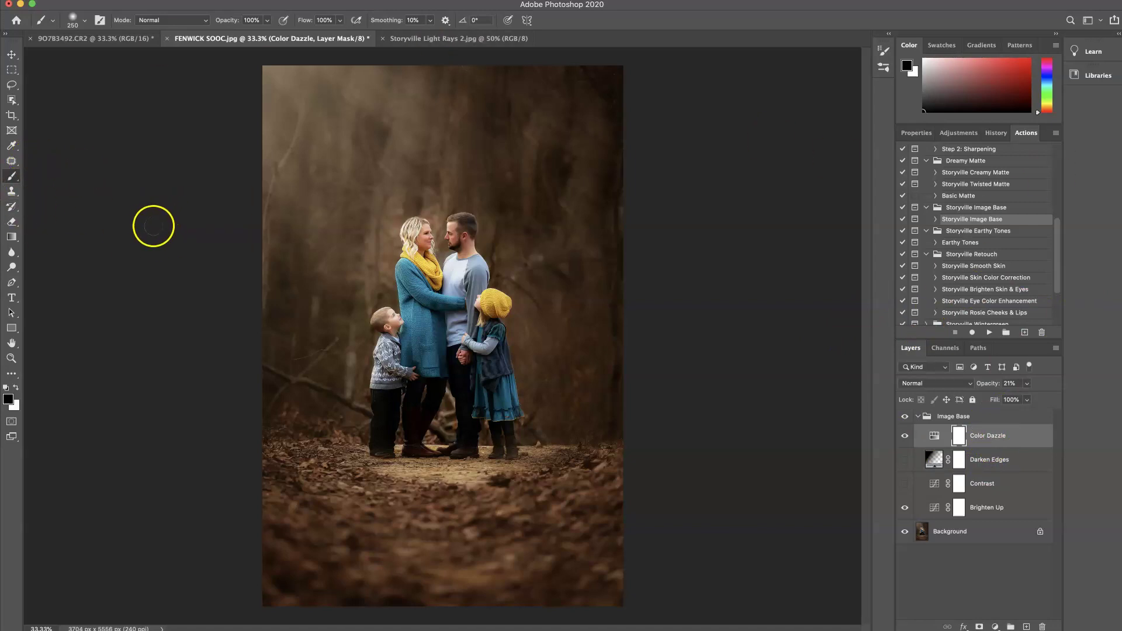
{"action": "key", "text": "super+plus"}
{"action": "key", "text": "bracketleft"}
{"action": "key", "text": "bracketleft"}
{"action": "key", "text": "bracketleft"}
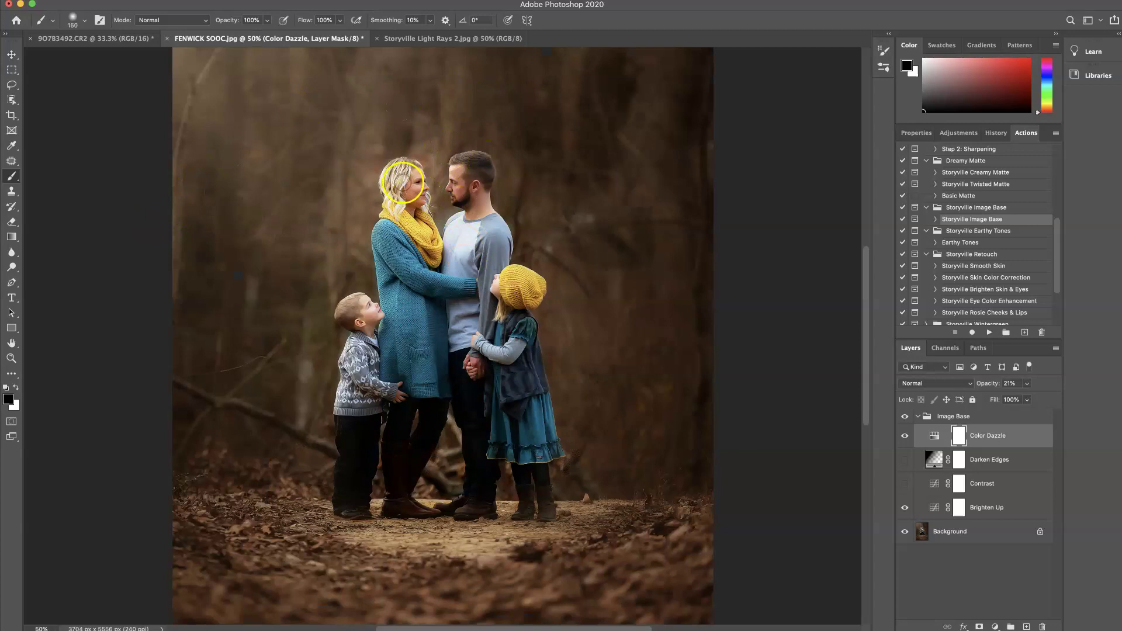
{"action": "key", "text": "bracketleft"}
{"action": "left_click_drag", "start_coordinate": [410, 184], "coordinate": [419, 181]}
{"action": "left_click_drag", "start_coordinate": [477, 356], "coordinate": [473, 363]}
Compare the whole photo with and without the Image Base group, and collapse the group
{"action": "key", "text": "super+minus"}
{"action": "key", "text": "super+minus"}
{"action": "left_click", "coordinate": [906, 416]}
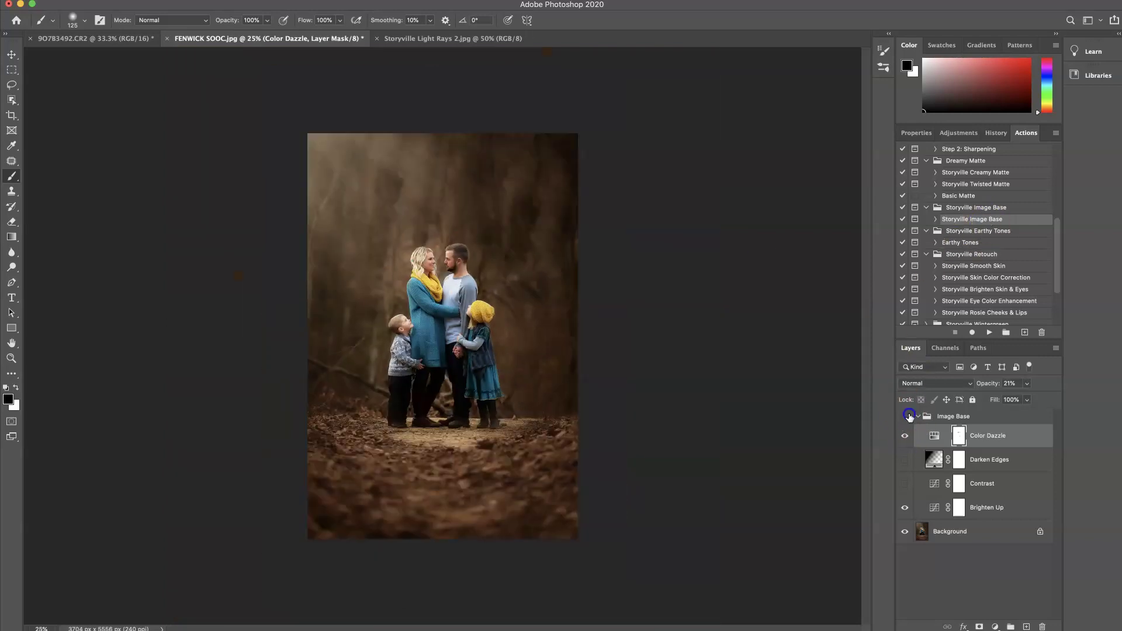
{"action": "key", "text": "super+plus"}
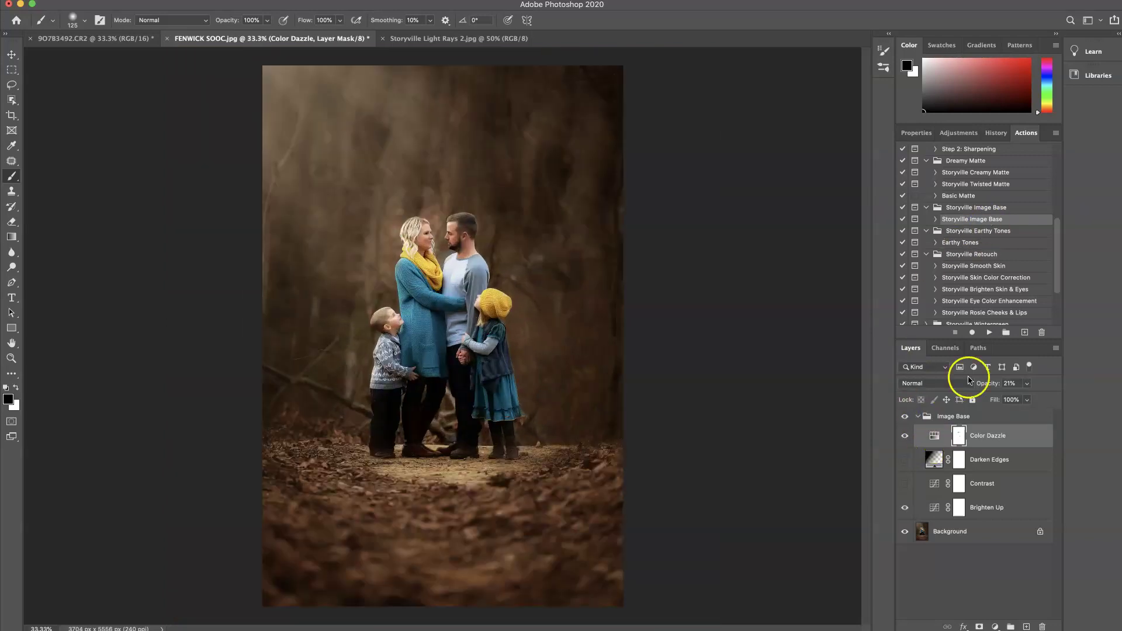
{"action": "left_click", "coordinate": [918, 416]}
{"action": "left_click", "coordinate": [906, 417]}
{"action": "left_click", "coordinate": [906, 416]}
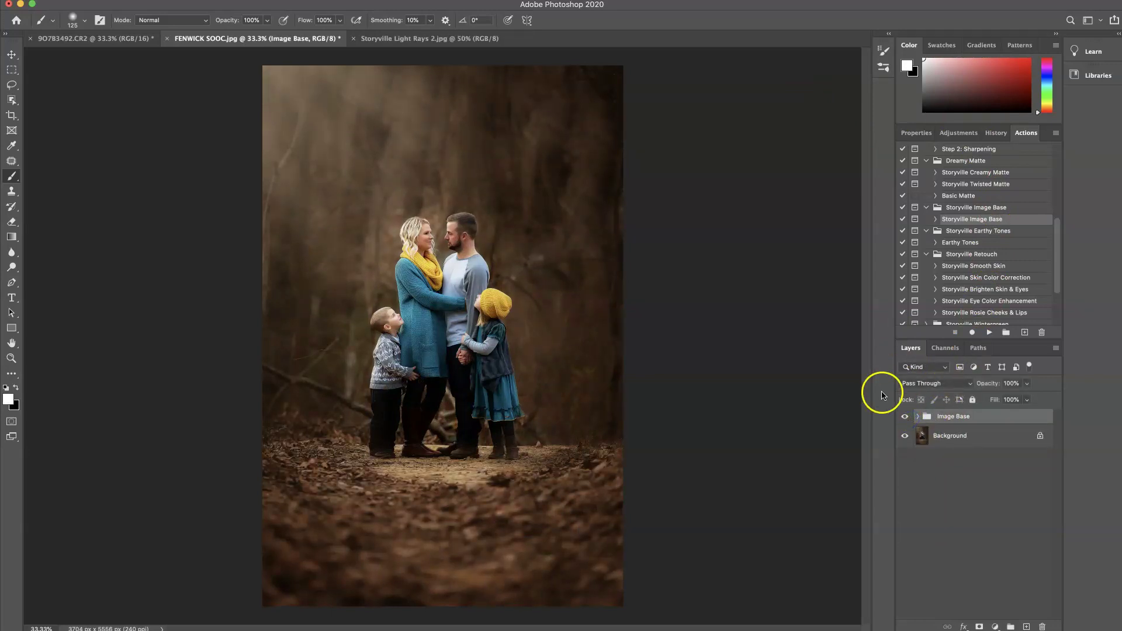